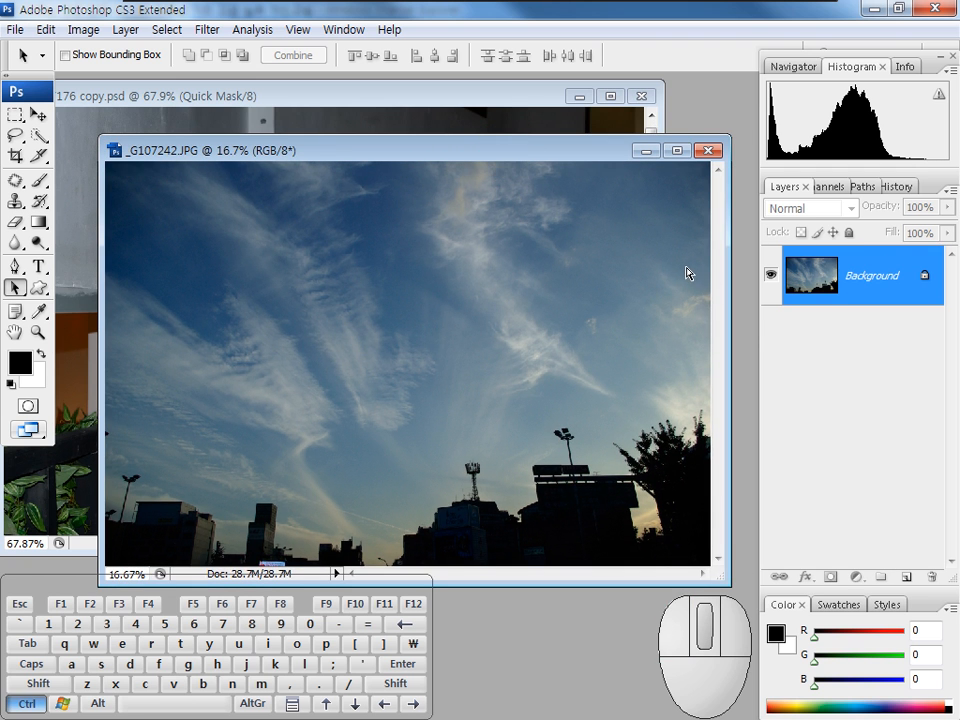
Step: Duplicate the sky photo's Background layer and centre the image in the full-screen view with the menu bar
key(ctrl+j)
key(f)
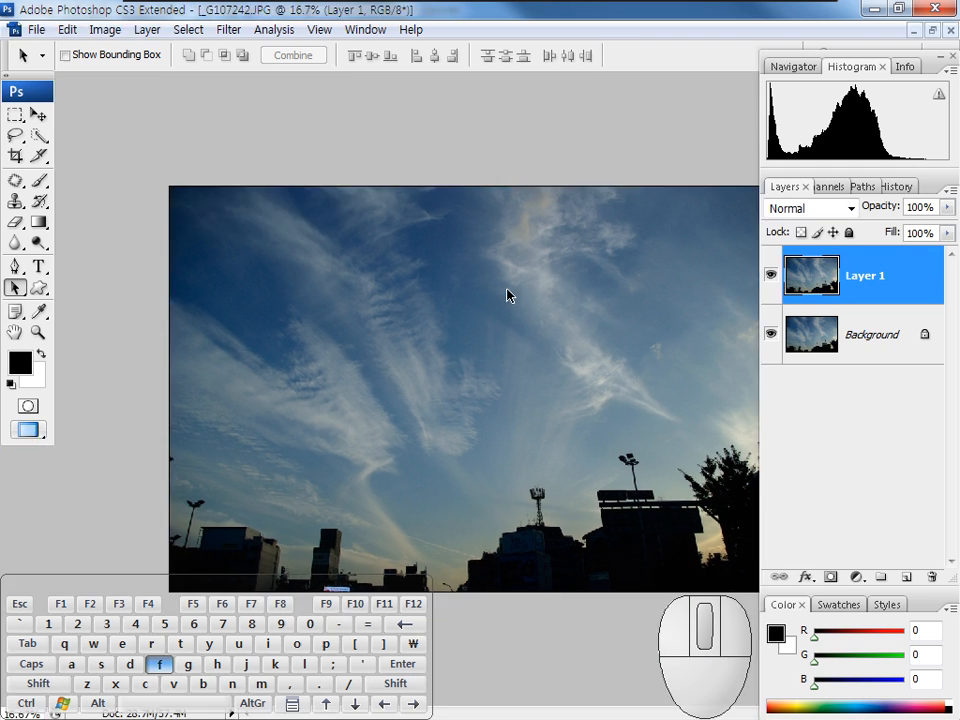
key(f)
drag(534, 313, 549, 265)
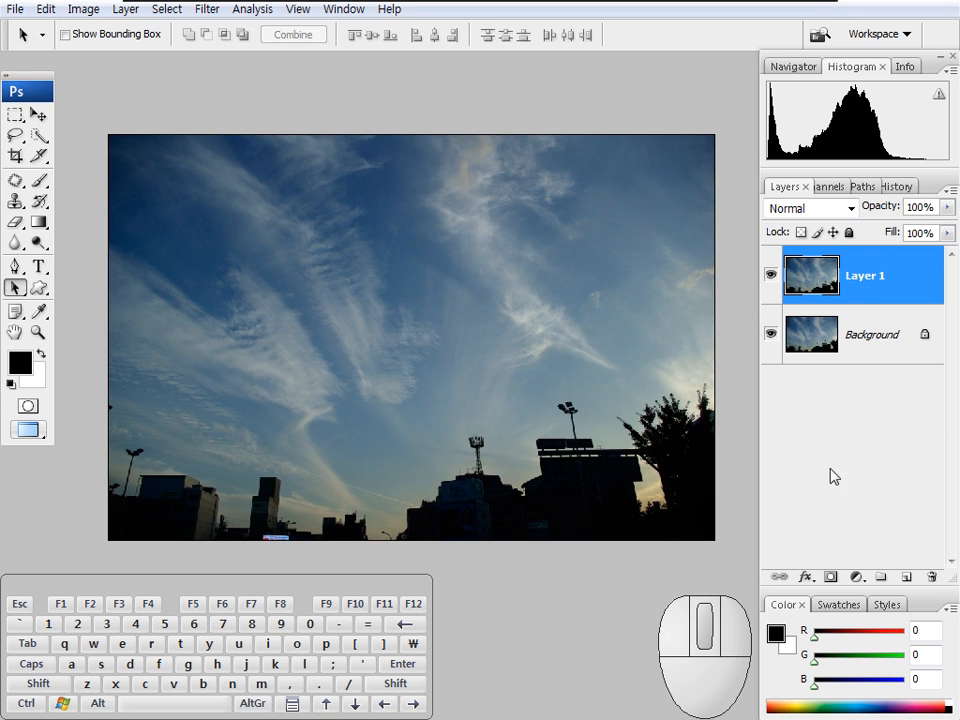
click(830, 577)
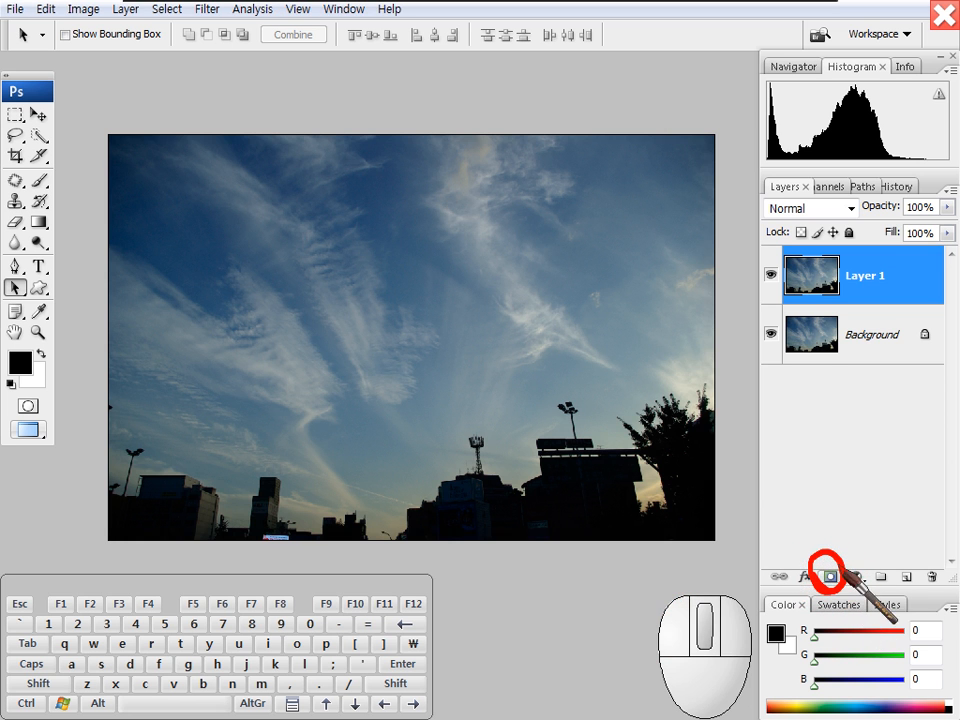
click(906, 578)
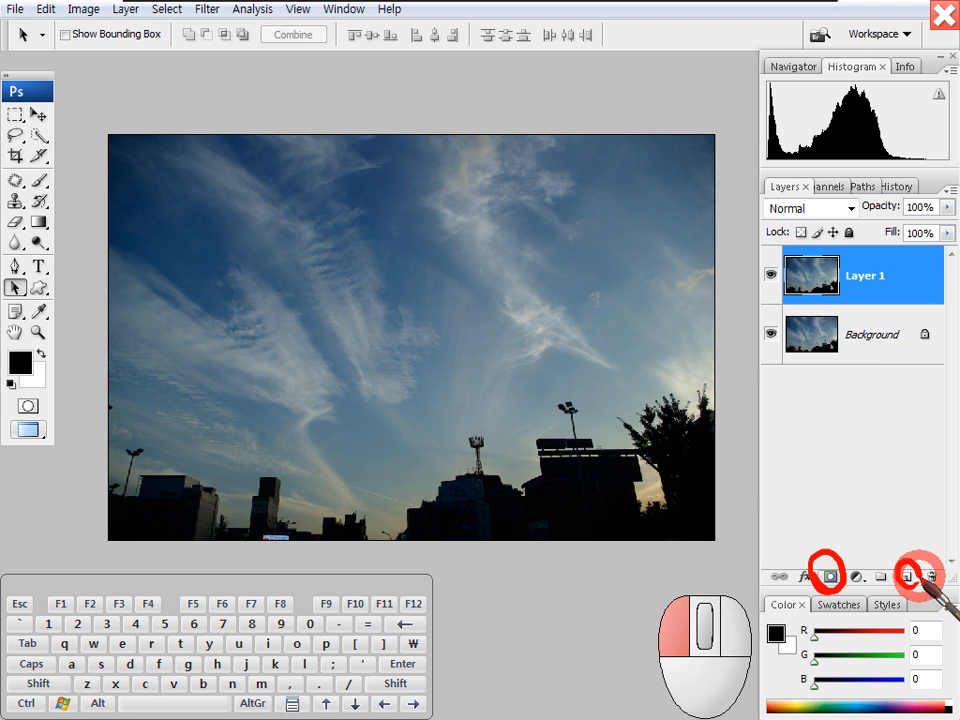
click(880, 578)
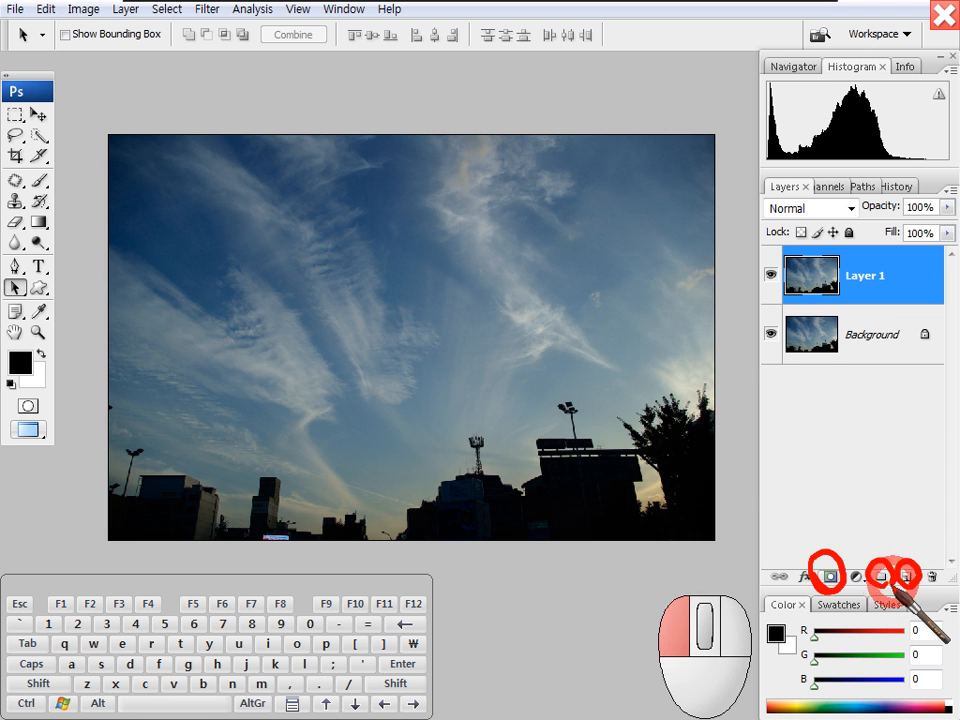
drag(825, 555, 831, 582)
click(833, 587)
click(853, 573)
mouse_move(853, 567)
mouse_down()
mouse_move(848, 527)
mouse_move(862, 528)
mouse_move(858, 536)
mouse_up()
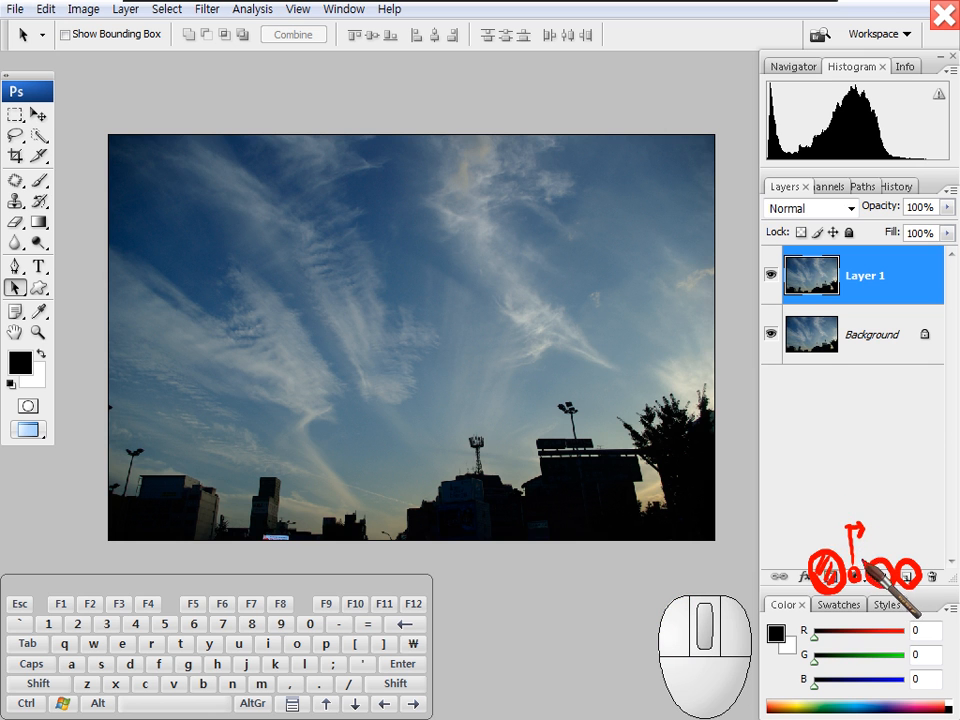
key(Escape)
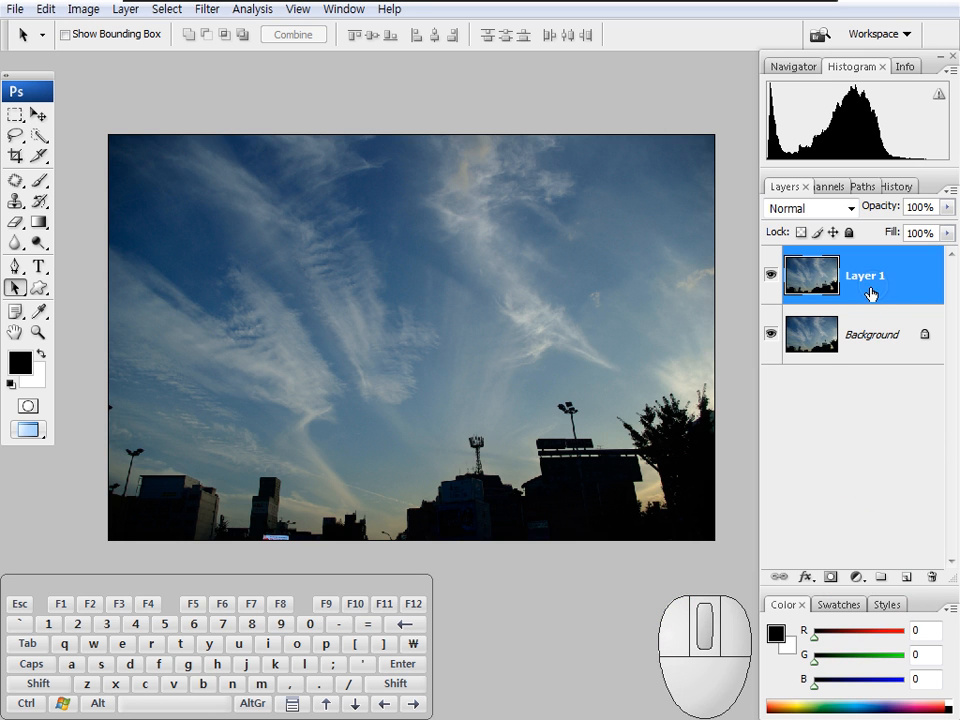
Step: Add a white layer mask to Layer 1 and display the mask alone on the canvas
click(829, 578)
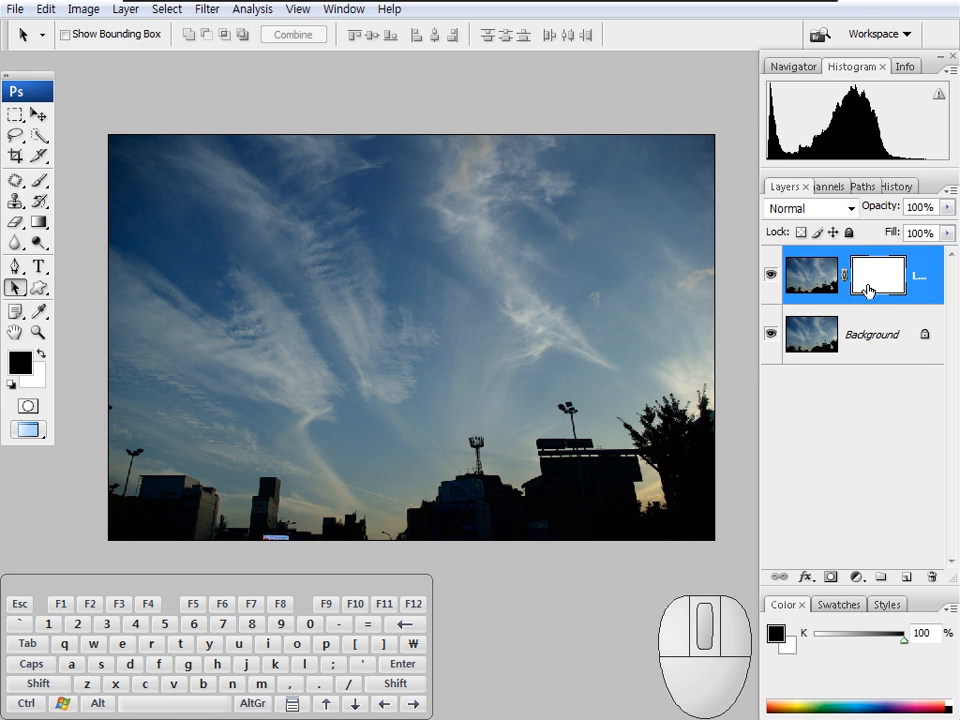
click(816, 283)
click(870, 281)
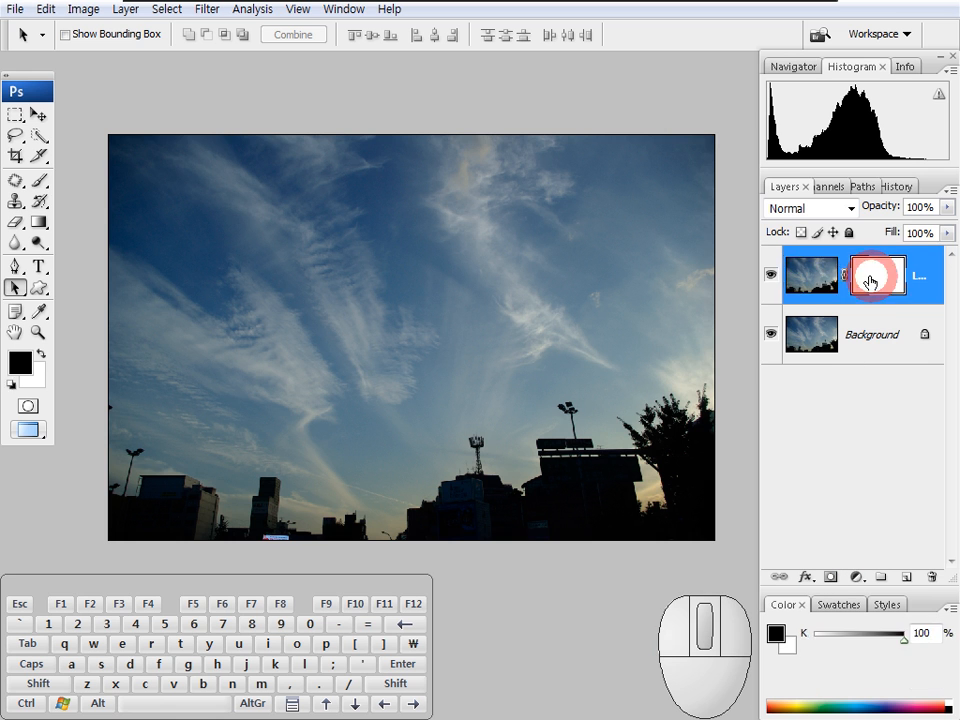
click(822, 274)
click(866, 278)
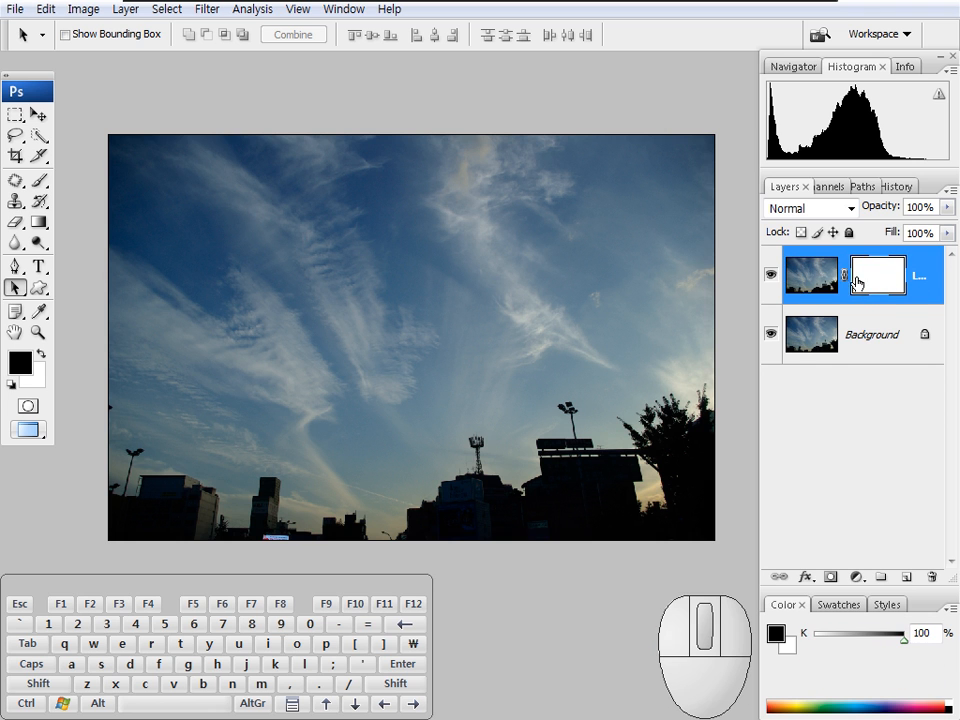
click(816, 283)
click(875, 288)
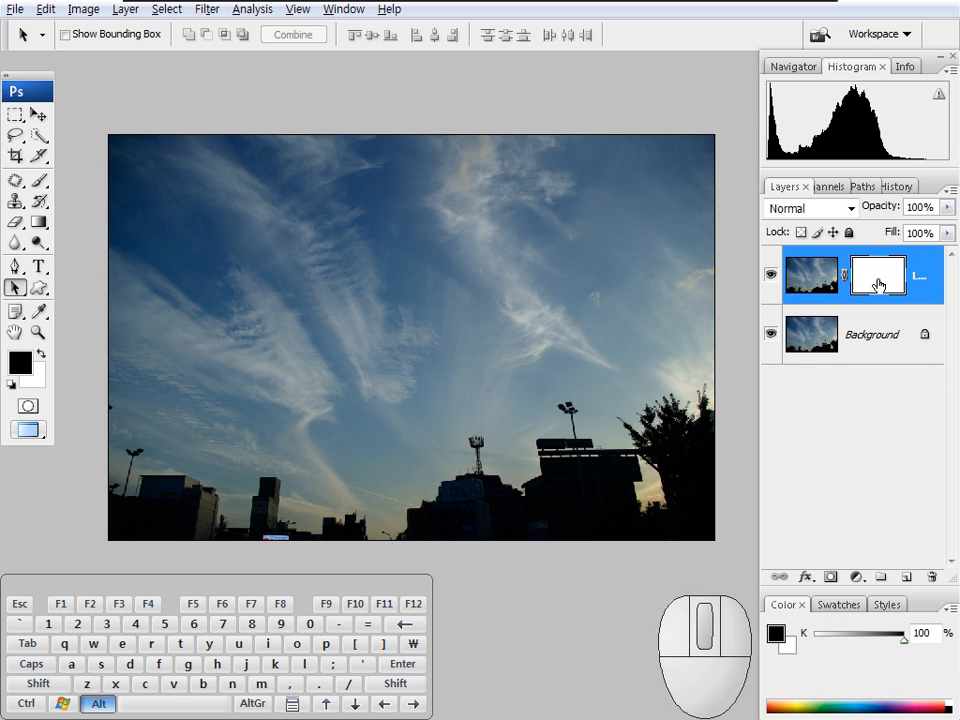
alt+click(877, 285)
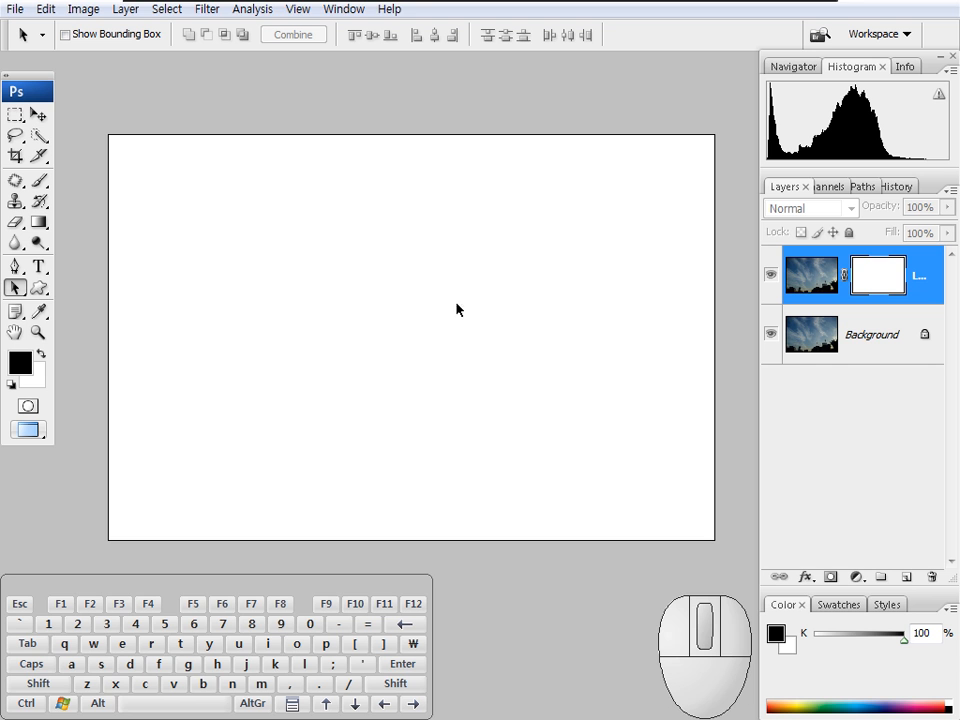
mouse_move(330, 292)
mouse_down()
mouse_move(317, 381)
mouse_move(456, 380)
mouse_move(454, 390)
mouse_up()
drag(464, 322, 509, 263)
mouse_move(315, 317)
mouse_down()
mouse_move(366, 286)
mouse_move(370, 295)
mouse_move(329, 340)
mouse_move(329, 372)
mouse_move(423, 308)
mouse_move(428, 324)
mouse_move(436, 316)
mouse_move(408, 375)
mouse_move(463, 329)
mouse_move(441, 378)
mouse_move(411, 359)
mouse_move(369, 380)
mouse_move(356, 311)
mouse_move(336, 312)
mouse_move(329, 381)
mouse_move(428, 377)
mouse_move(324, 361)
mouse_move(356, 303)
mouse_move(449, 298)
mouse_move(445, 375)
mouse_move(383, 349)
mouse_move(438, 302)
mouse_move(461, 326)
mouse_up()
mouse_move(352, 234)
mouse_down()
mouse_move(360, 257)
mouse_move(350, 236)
mouse_up()
mouse_move(414, 224)
mouse_down()
mouse_move(422, 240)
mouse_move(412, 226)
mouse_up()
click(392, 279)
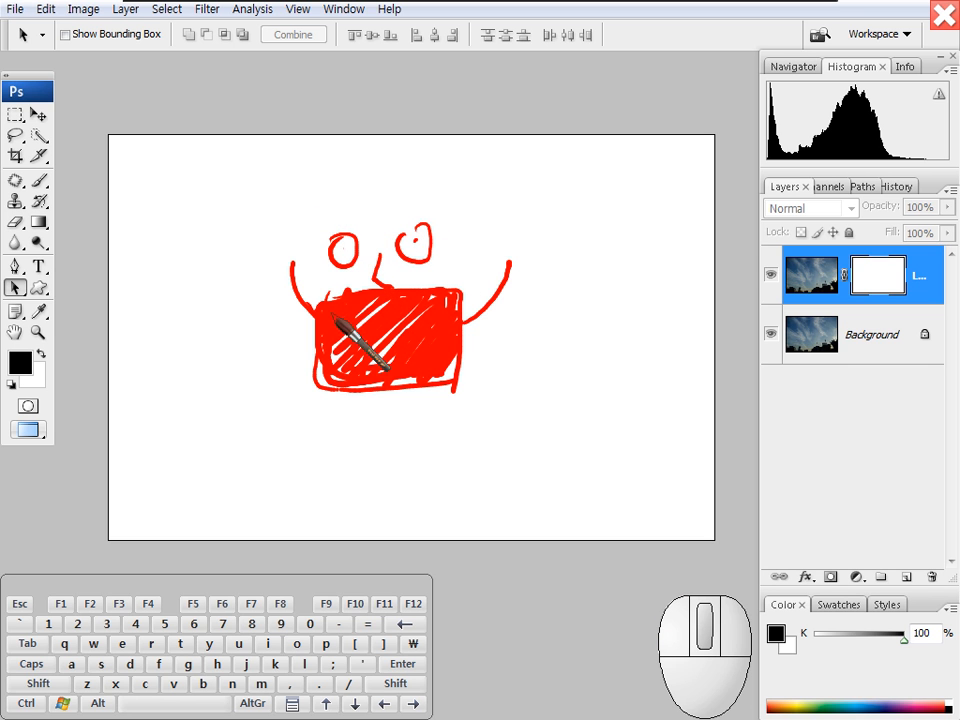
drag(312, 234, 311, 256)
drag(484, 225, 481, 249)
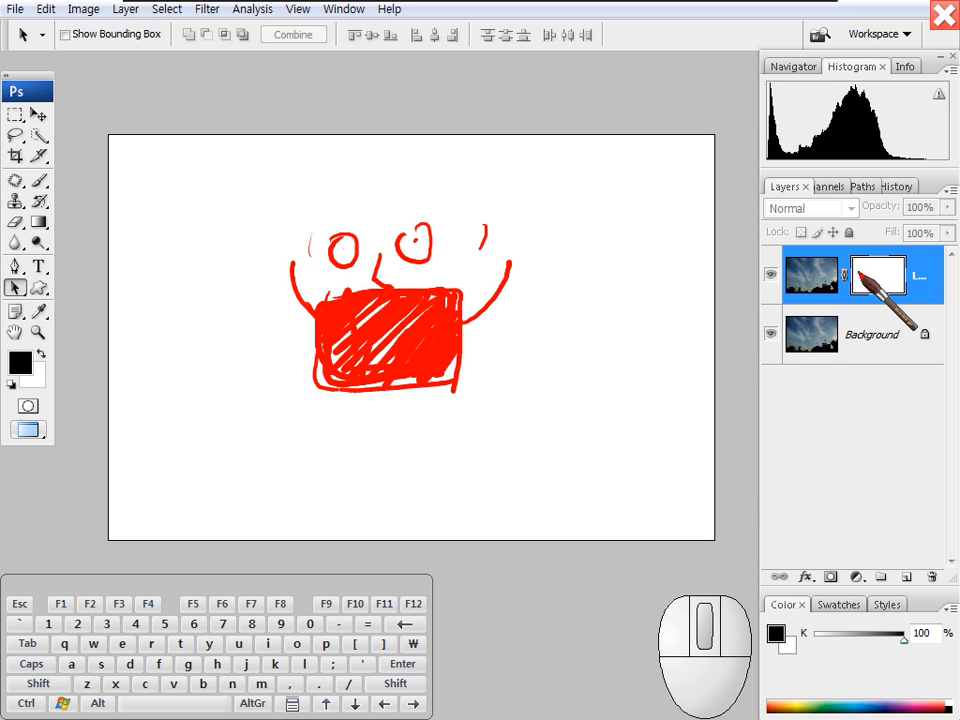
mouse_move(893, 292)
mouse_down()
mouse_move(893, 281)
mouse_move(899, 291)
mouse_up()
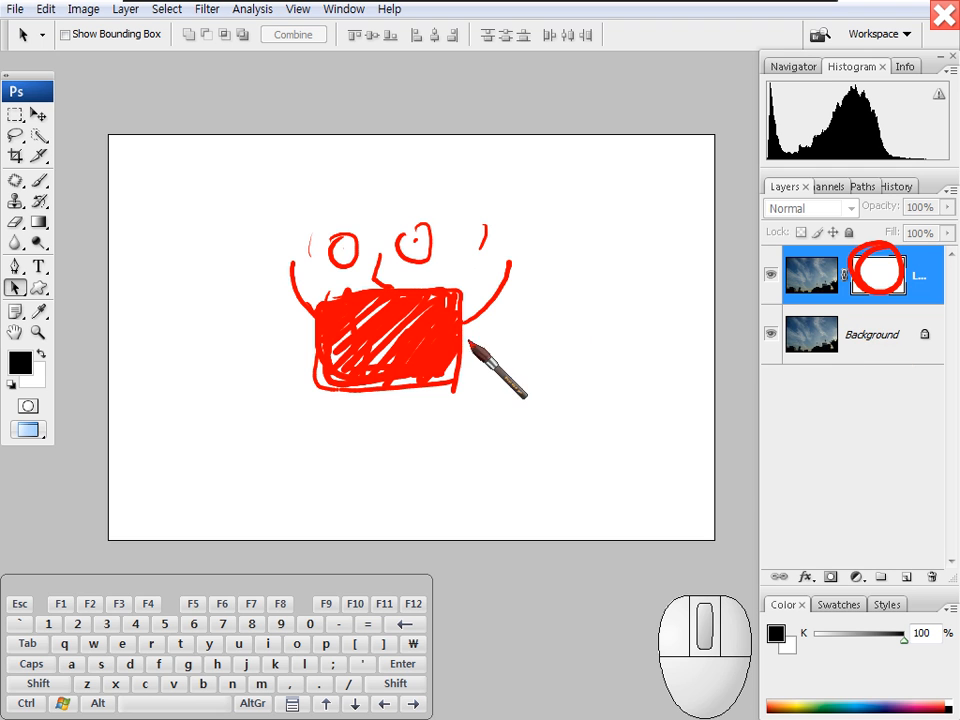
mouse_move(452, 348)
mouse_down()
mouse_move(583, 321)
mouse_move(586, 334)
mouse_move(621, 316)
mouse_move(630, 340)
mouse_move(648, 308)
mouse_move(672, 330)
mouse_up()
click(682, 328)
mouse_move(728, 299)
mouse_down()
mouse_move(708, 330)
mouse_move(731, 332)
mouse_up()
drag(615, 359, 624, 367)
drag(617, 371, 628, 383)
mouse_move(614, 385)
mouse_down()
mouse_move(630, 394)
mouse_move(613, 387)
mouse_move(639, 377)
mouse_up()
drag(644, 370, 649, 377)
drag(641, 383, 652, 391)
mouse_move(677, 363)
mouse_down()
mouse_move(677, 383)
mouse_move(713, 358)
mouse_up()
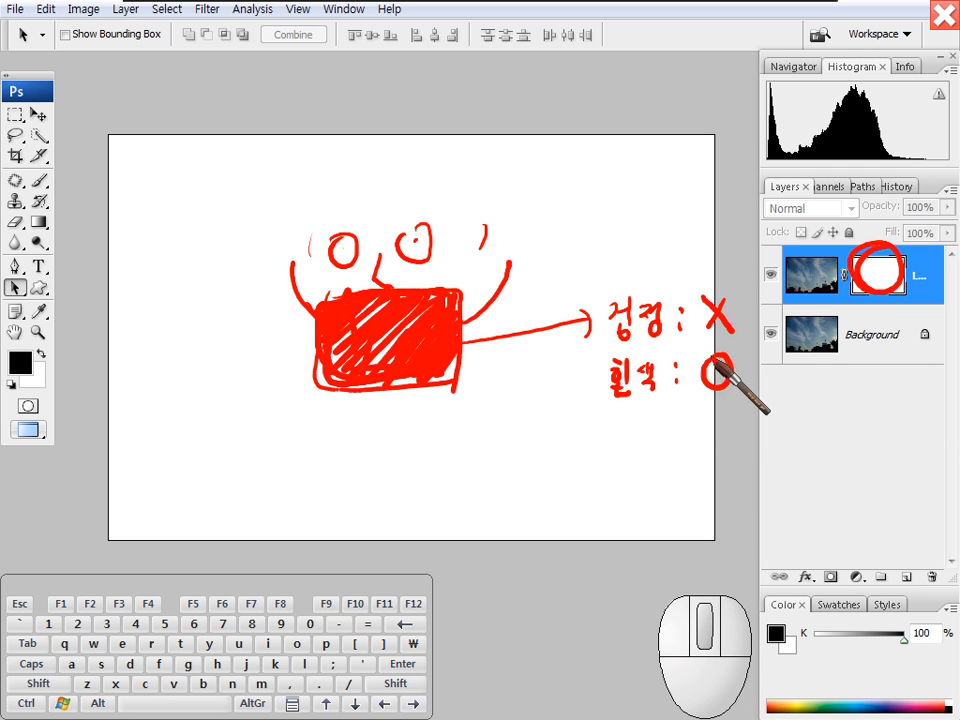
mouse_move(321, 298)
mouse_down()
mouse_move(471, 303)
mouse_move(469, 388)
mouse_move(324, 384)
mouse_up()
mouse_move(488, 357)
mouse_down()
mouse_move(477, 362)
mouse_move(476, 392)
mouse_move(491, 371)
mouse_move(501, 390)
mouse_move(534, 386)
mouse_move(540, 371)
mouse_move(555, 386)
mouse_move(751, 339)
mouse_up()
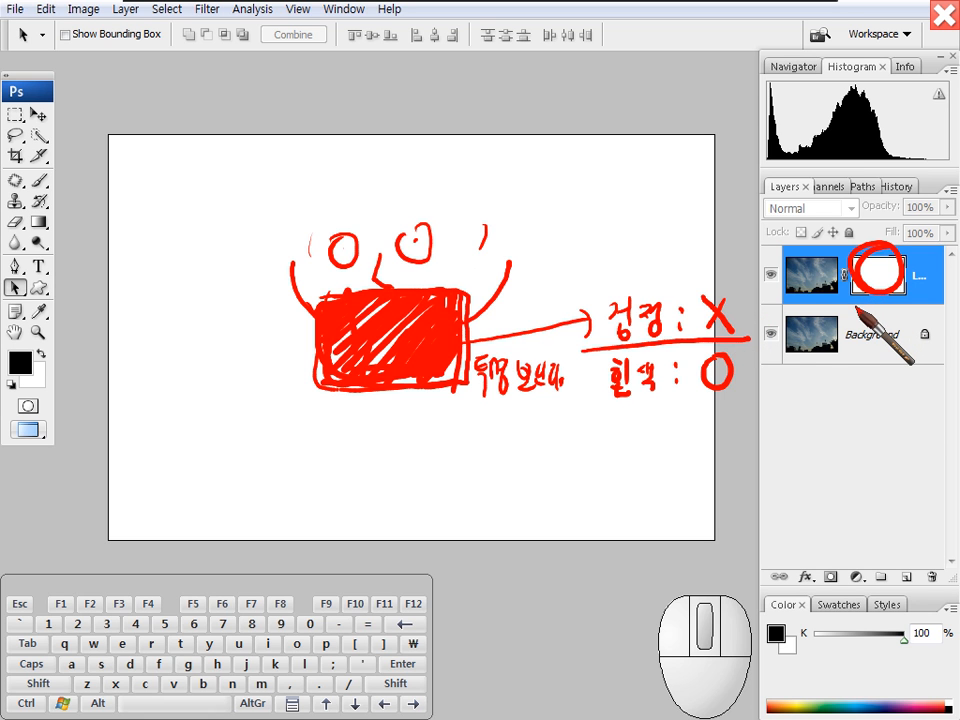
key(Escape)
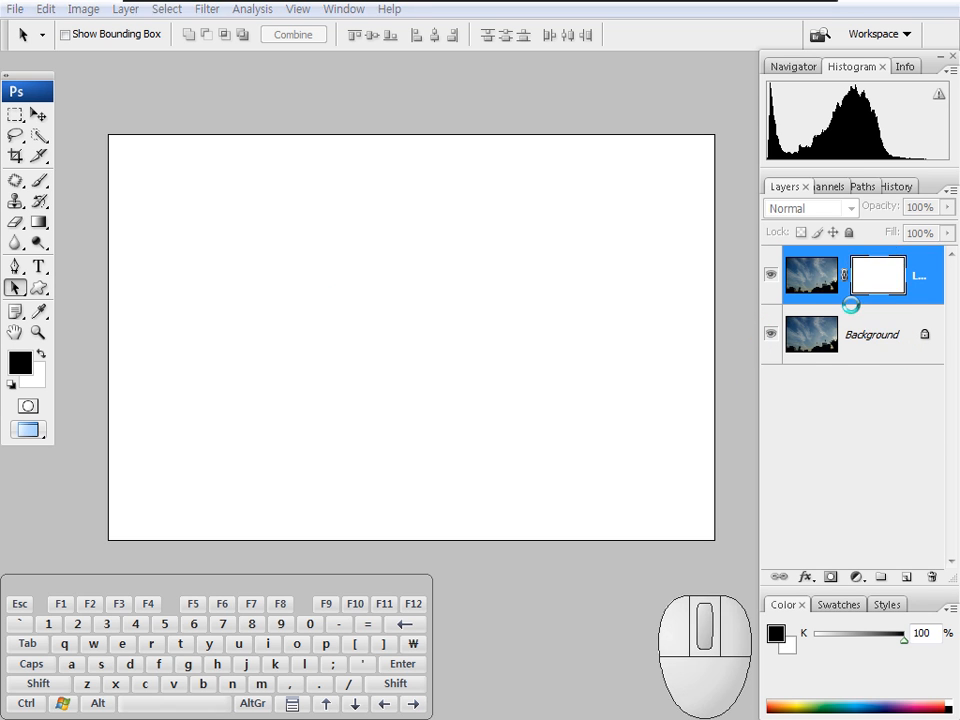
Step: Return from the mask view to Layer 1's image and hide the Background layer
click(810, 282)
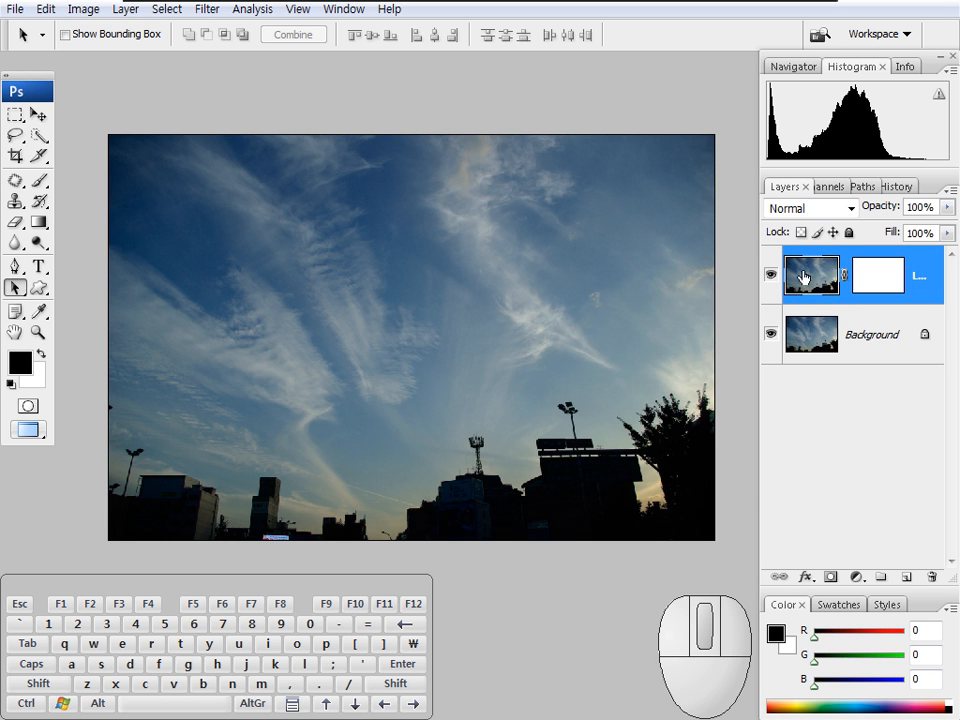
click(780, 335)
mouse_move(816, 264)
mouse_down()
mouse_move(794, 290)
mouse_move(802, 310)
mouse_move(820, 283)
mouse_up()
drag(180, 186, 323, 183)
drag(495, 180, 638, 213)
drag(555, 236, 541, 236)
drag(248, 258, 270, 262)
drag(411, 283, 400, 378)
drag(328, 450, 472, 455)
mouse_move(853, 262)
mouse_down()
mouse_move(912, 258)
mouse_move(866, 292)
mouse_up()
mouse_move(114, 129)
mouse_down()
mouse_move(150, 139)
mouse_move(436, 127)
mouse_move(722, 133)
mouse_move(737, 180)
mouse_move(719, 432)
mouse_move(722, 553)
mouse_move(551, 543)
mouse_move(114, 546)
mouse_move(118, 352)
mouse_move(140, 189)
mouse_move(122, 195)
mouse_move(124, 110)
mouse_up()
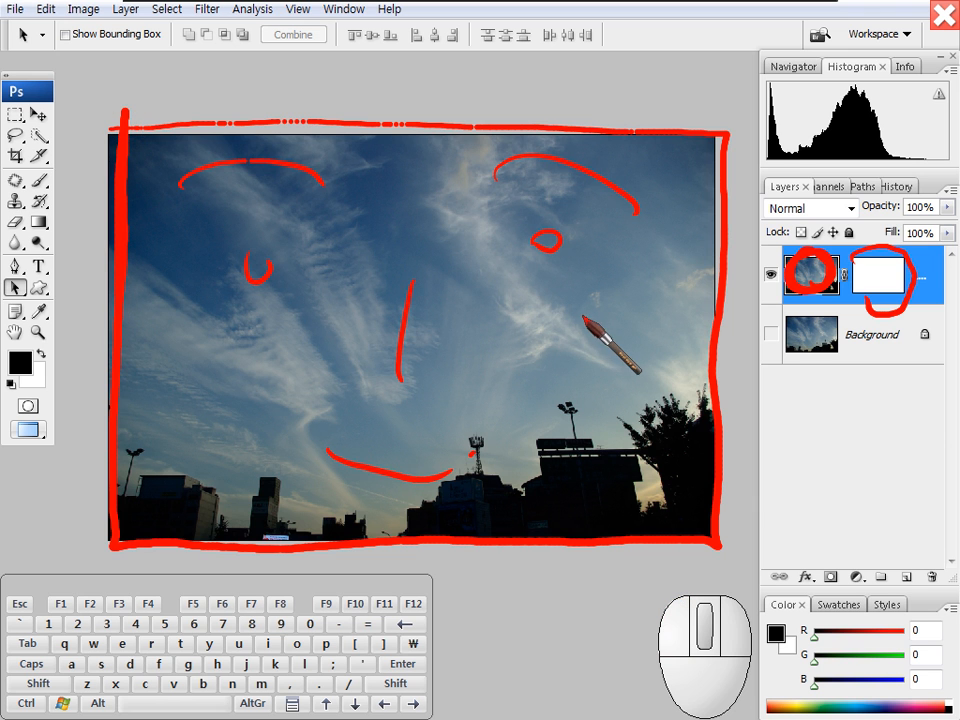
drag(559, 299, 568, 301)
drag(560, 308, 569, 322)
mouse_move(576, 298)
mouse_down()
mouse_move(576, 328)
mouse_move(561, 332)
mouse_move(578, 338)
mouse_move(570, 326)
mouse_move(580, 320)
mouse_move(579, 296)
mouse_move(603, 340)
mouse_move(632, 308)
mouse_move(658, 317)
mouse_up()
click(615, 311)
click(616, 324)
click(343, 188)
drag(320, 125, 133, 272)
drag(410, 142, 167, 353)
mouse_move(547, 168)
mouse_down()
mouse_move(362, 317)
mouse_move(232, 443)
mouse_up()
drag(612, 215, 321, 510)
drag(634, 294, 436, 528)
mouse_move(665, 412)
mouse_down()
mouse_move(520, 463)
mouse_move(292, 482)
mouse_move(155, 505)
mouse_up()
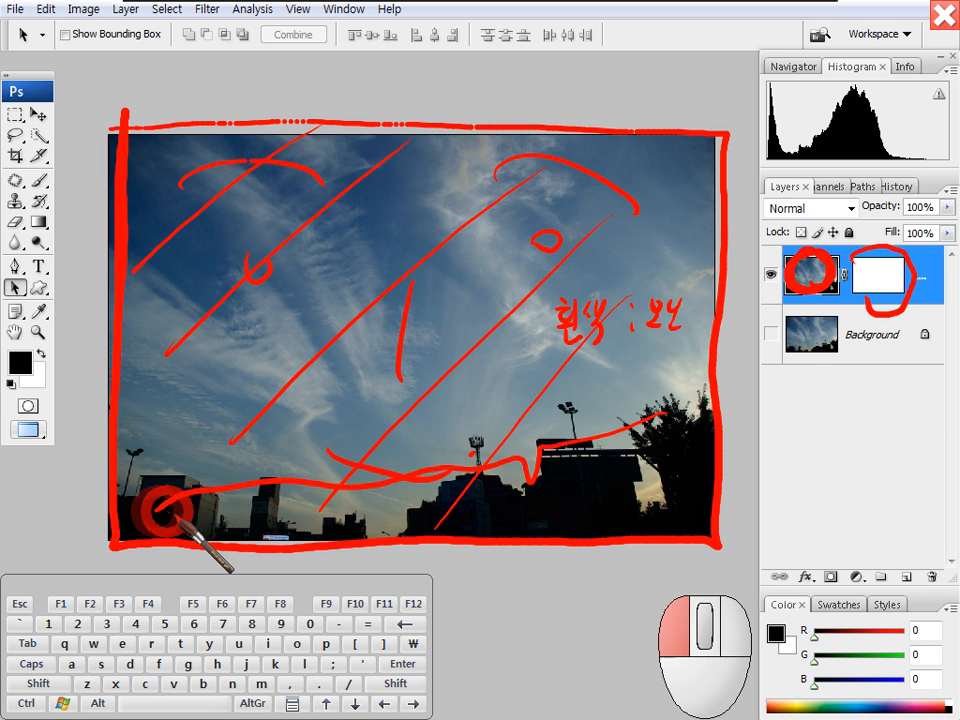
key(Escape)
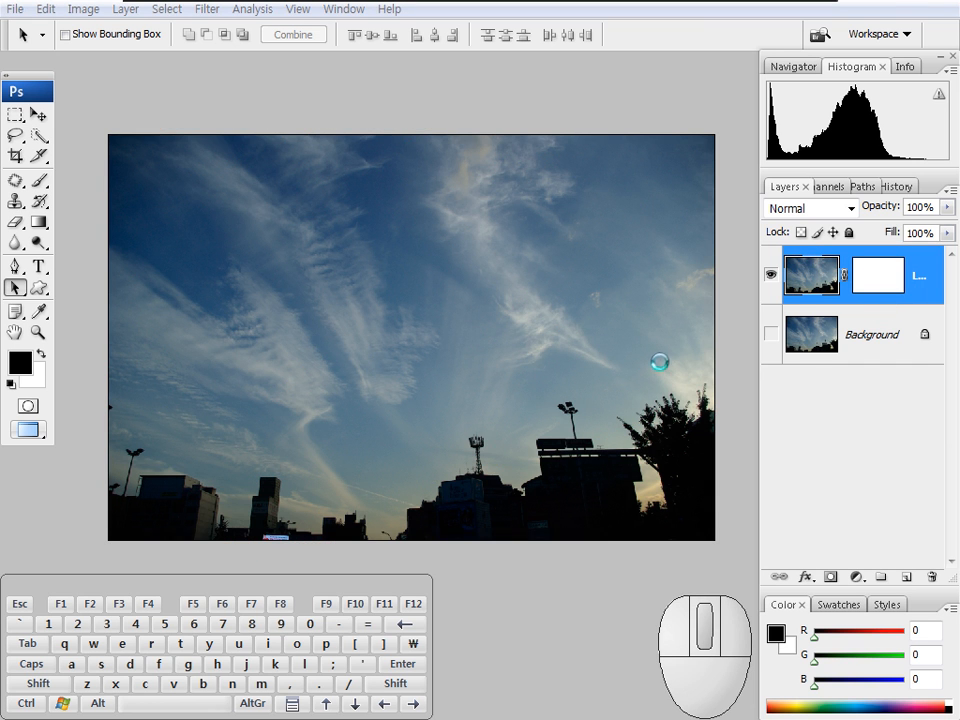
Step: Make Layer 1's mask active, inspect it alone on the canvas, and return to the image view
click(884, 279)
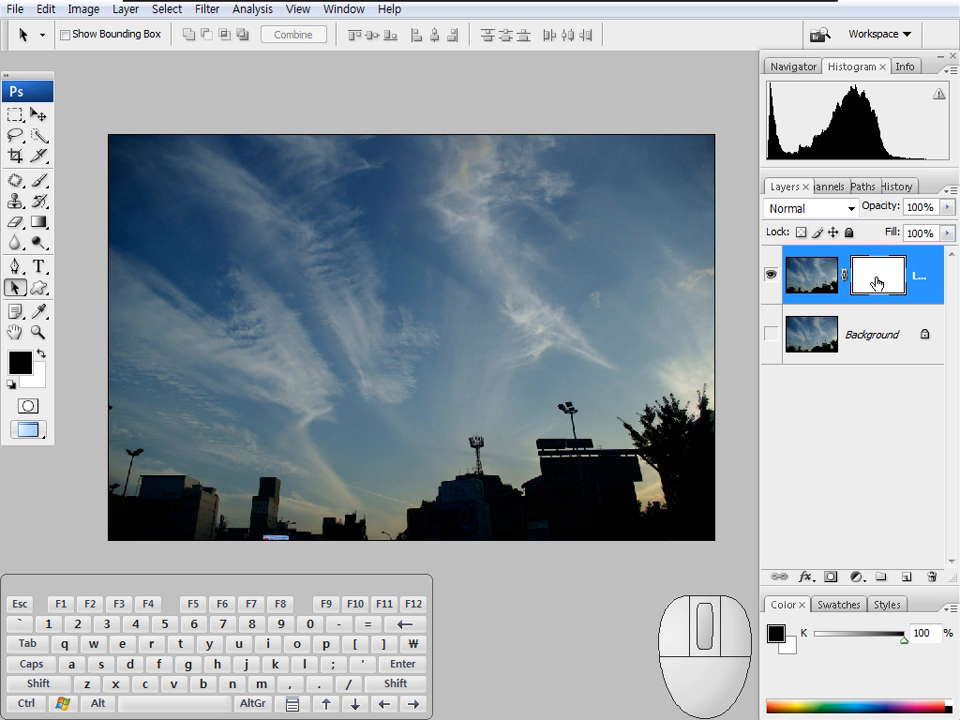
alt+click(876, 281)
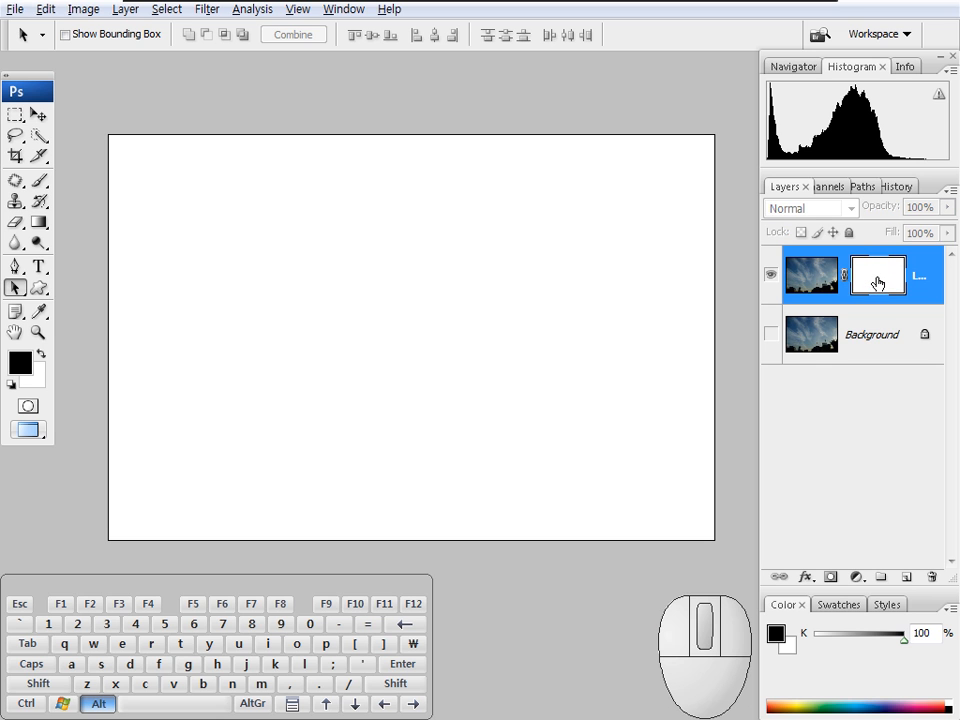
alt+click(877, 284)
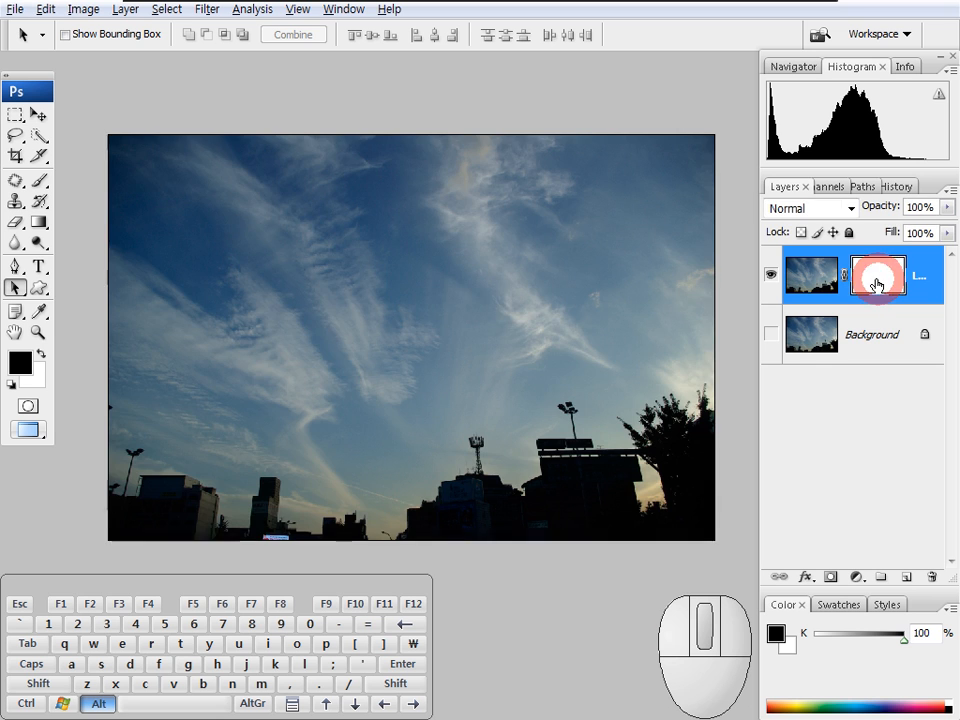
Step: Draw a wide rectangular marquee selection across most of the sky, ending just above the buildings
click(18, 116)
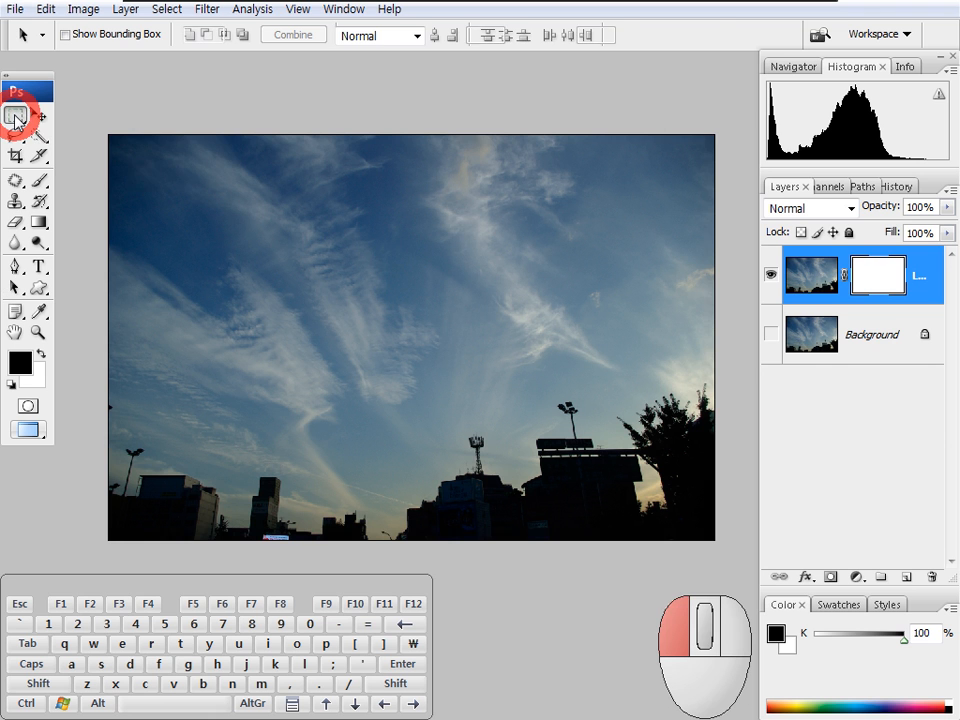
click(78, 115)
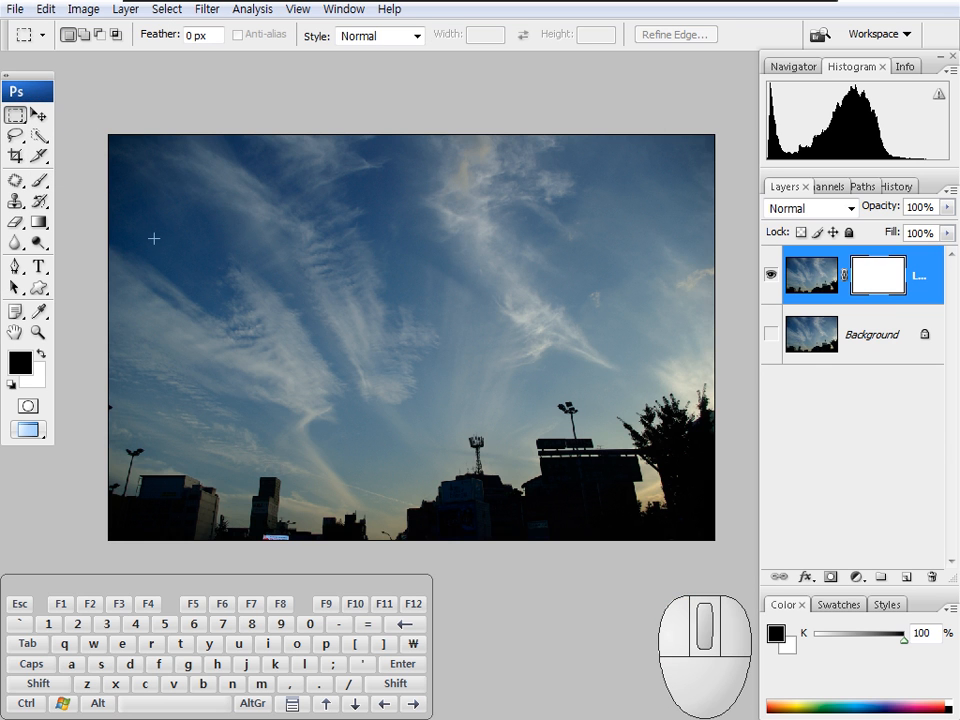
click(144, 193)
drag(189, 300, 679, 440)
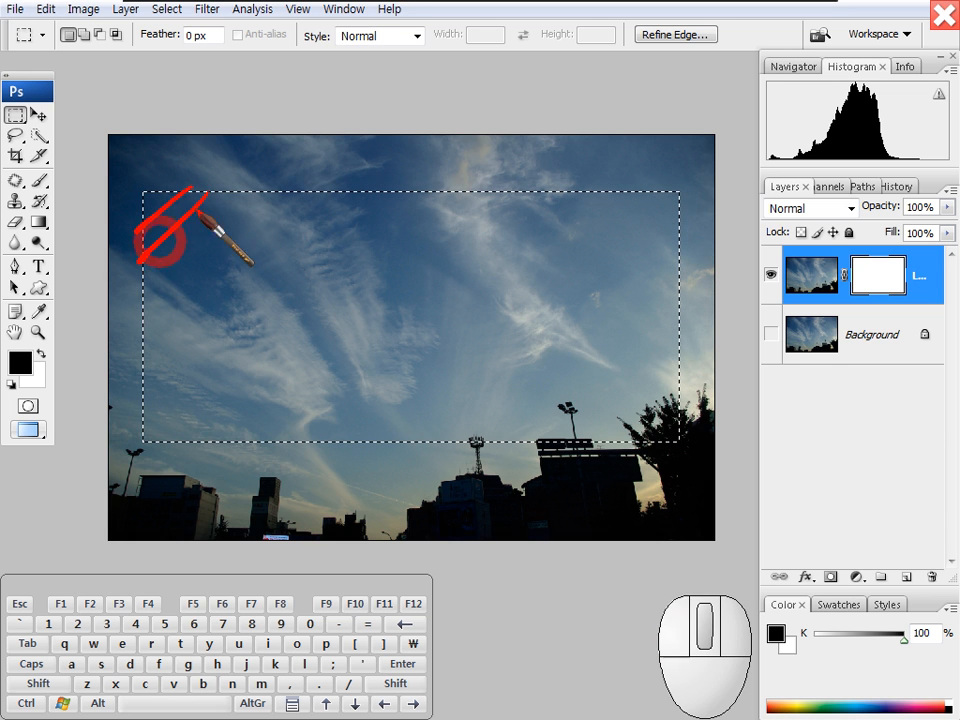
drag(283, 200, 171, 397)
mouse_move(325, 197)
mouse_down()
mouse_move(202, 418)
mouse_move(238, 421)
mouse_up()
drag(400, 206, 277, 426)
drag(435, 213, 335, 433)
mouse_move(483, 209)
mouse_down()
mouse_move(489, 255)
mouse_move(424, 411)
mouse_up()
mouse_move(490, 264)
mouse_down()
mouse_move(600, 327)
mouse_move(648, 400)
mouse_up()
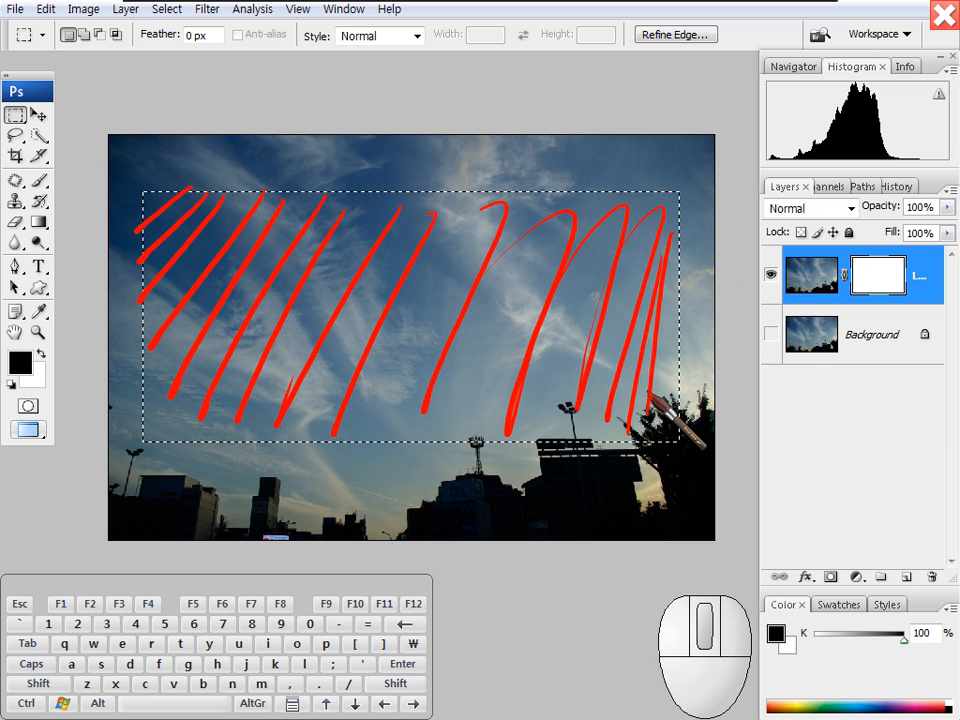
key(Escape)
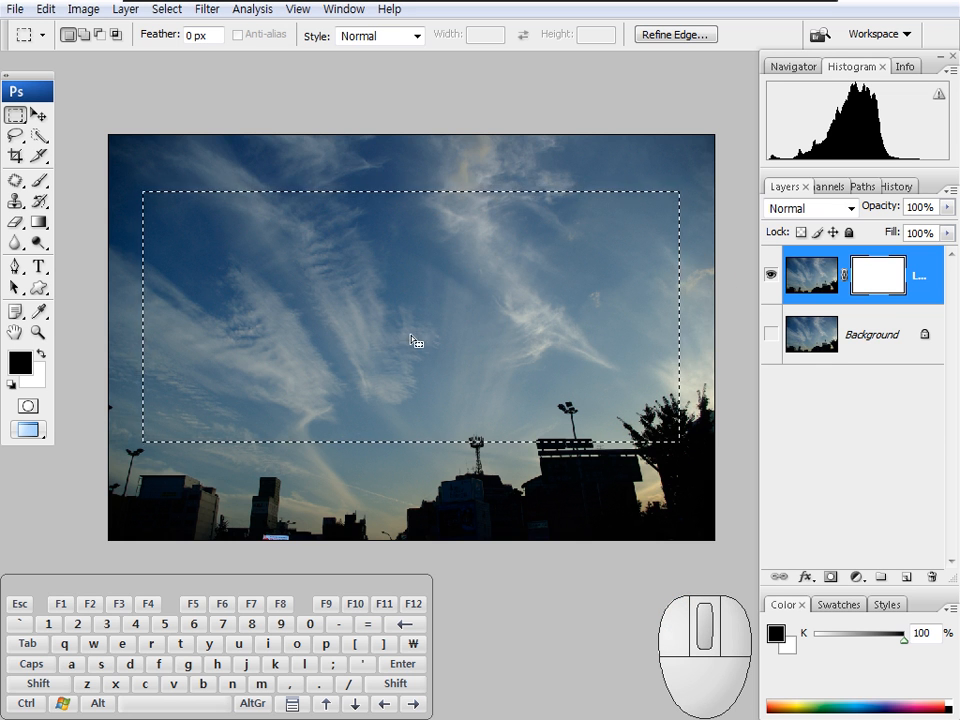
Step: Fill the rectangular selection on Layer 1's mask with black as the foreground color, and deselect
click(22, 362)
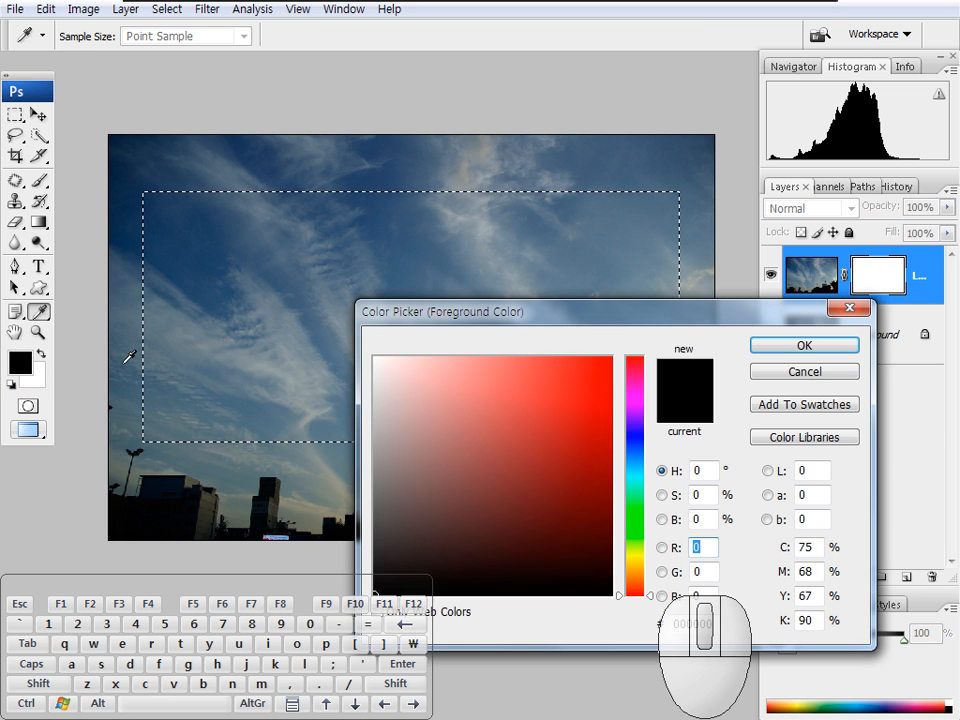
click(378, 592)
click(780, 345)
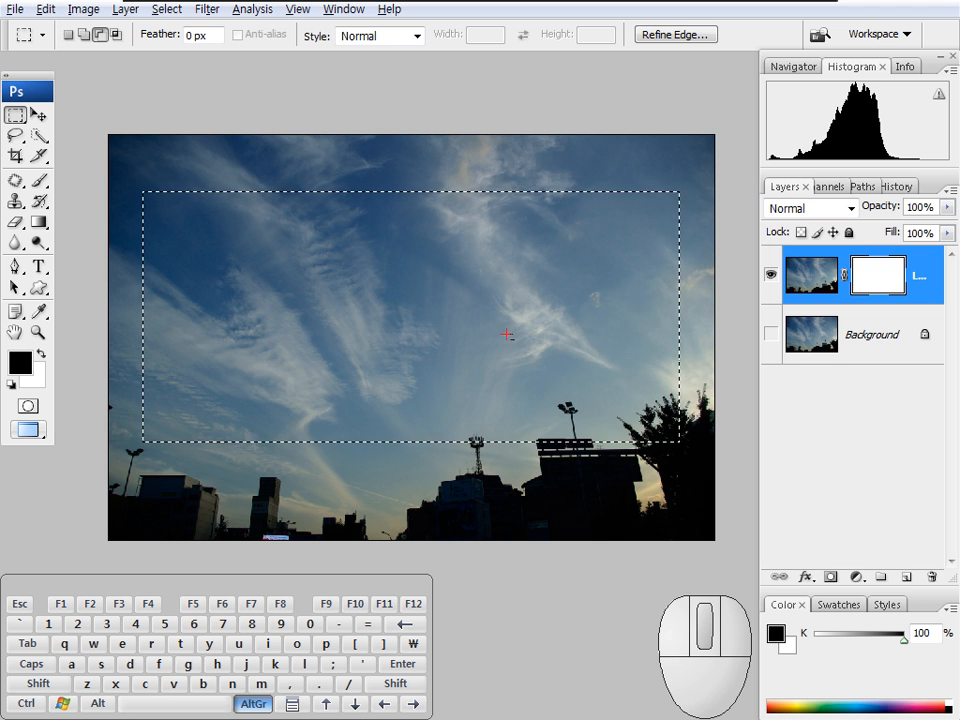
key(alt+BackSpace)
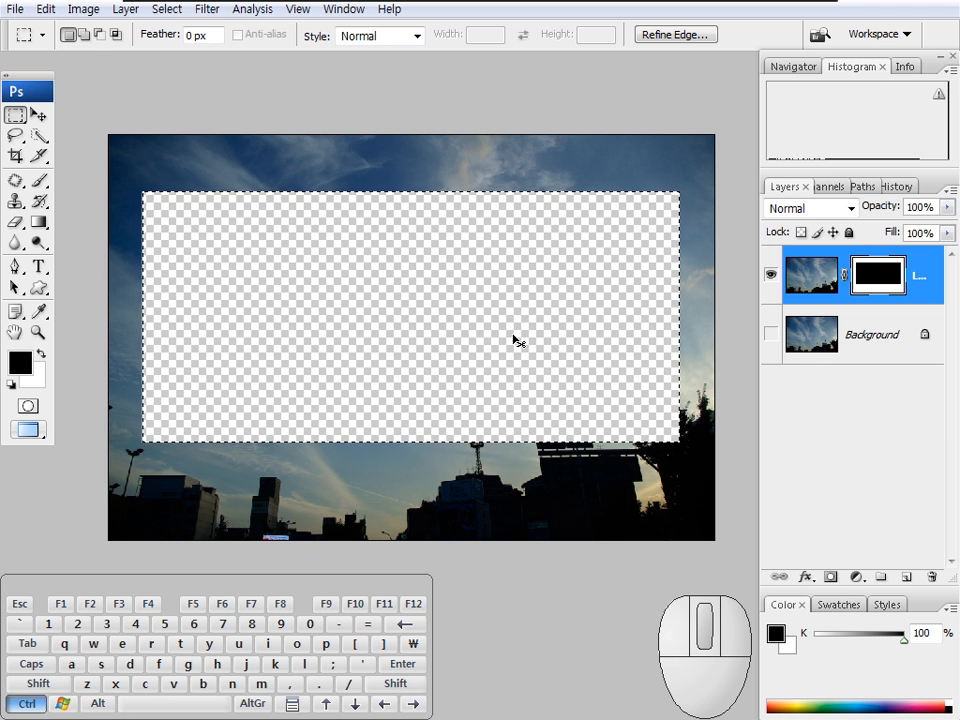
key(ctrl+d)
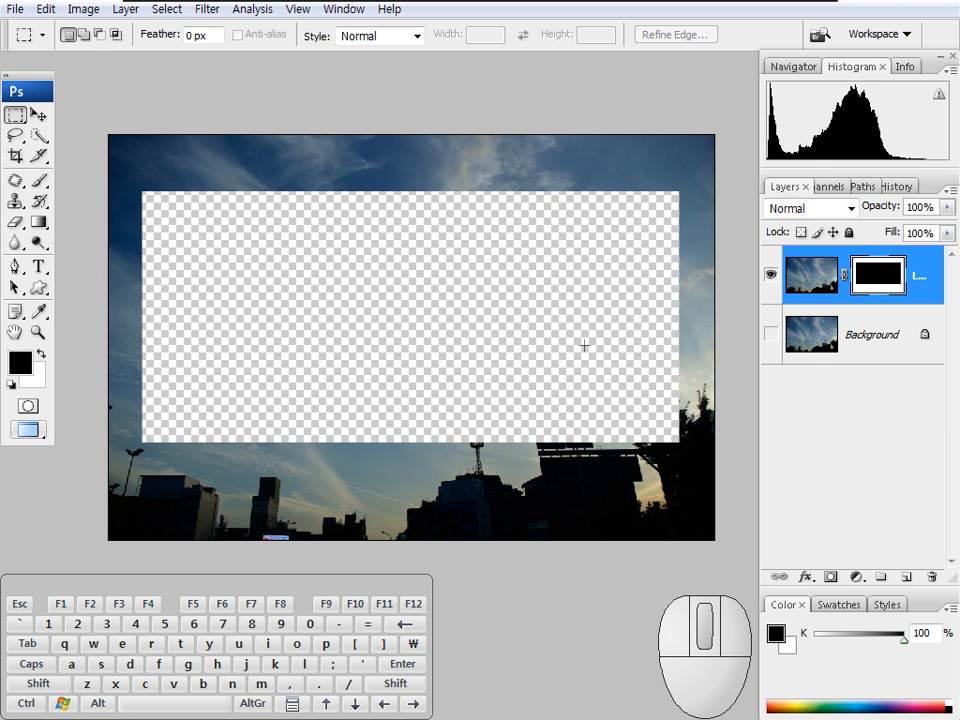
key(ctrl+2)
mouse_move(190, 258)
mouse_down()
mouse_move(189, 273)
mouse_move(202, 275)
mouse_up()
mouse_move(211, 258)
mouse_down()
mouse_move(210, 267)
mouse_move(237, 276)
mouse_move(585, 285)
mouse_move(641, 254)
mouse_up()
mouse_move(611, 216)
mouse_down()
mouse_move(613, 231)
mouse_move(570, 249)
mouse_up()
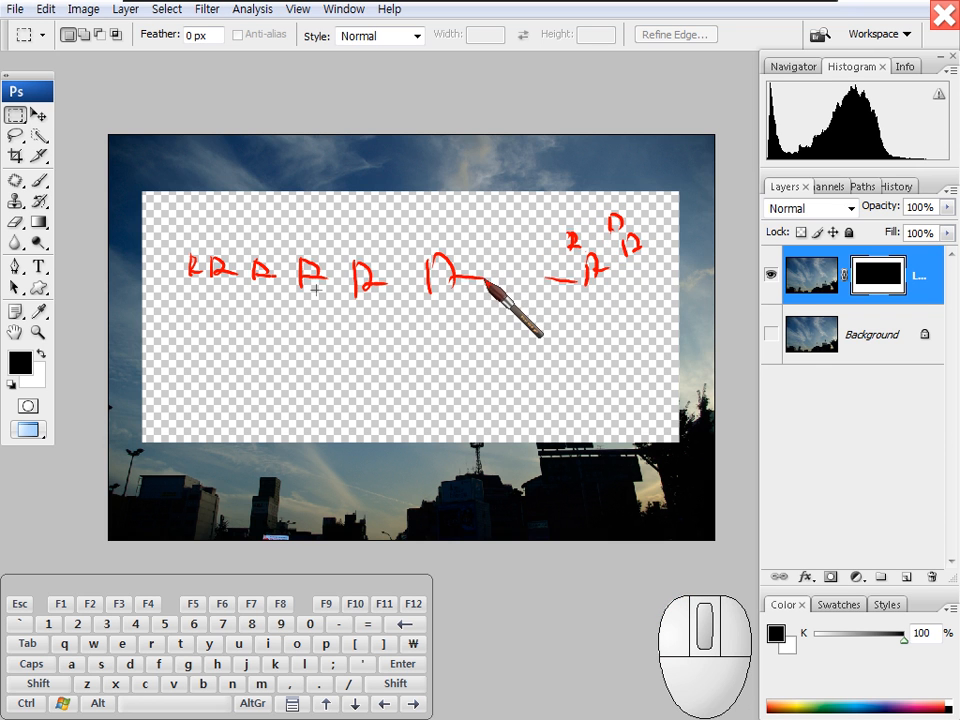
drag(436, 323, 466, 362)
mouse_move(466, 322)
mouse_down()
mouse_move(456, 354)
mouse_move(418, 368)
mouse_move(482, 372)
mouse_up()
mouse_move(297, 195)
mouse_down()
mouse_move(143, 300)
mouse_move(178, 321)
mouse_up()
drag(363, 190, 212, 379)
drag(459, 199, 301, 436)
drag(502, 234, 398, 426)
drag(543, 249, 517, 411)
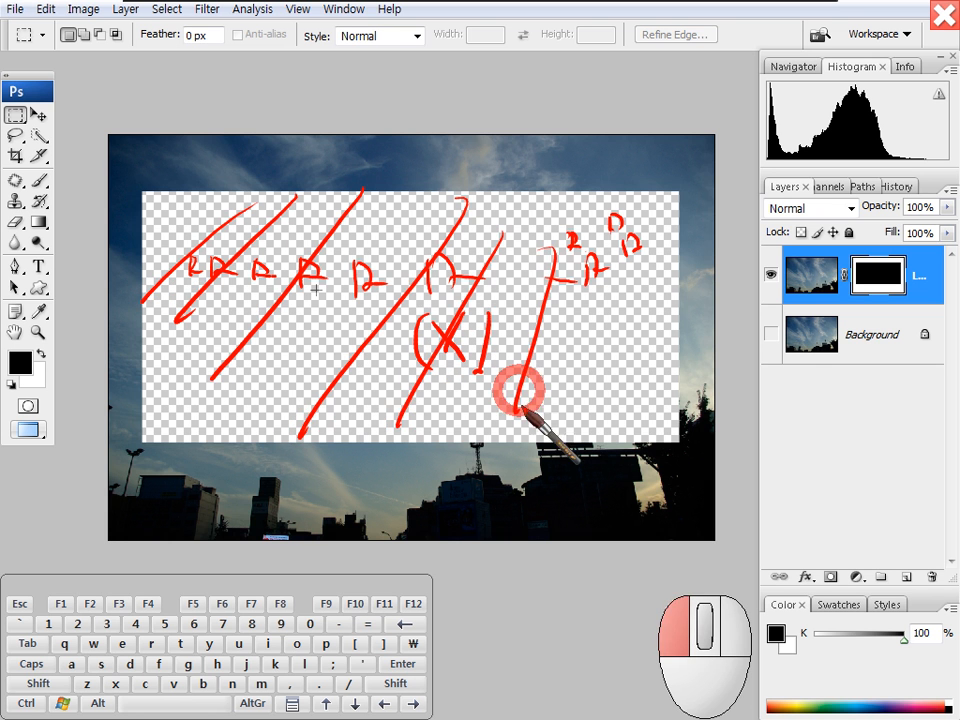
drag(607, 272, 560, 412)
drag(640, 298, 611, 411)
drag(648, 369, 630, 429)
key(Escape)
Step: Add a Solid Color fill layer in pure red directly above the Background layer
click(858, 340)
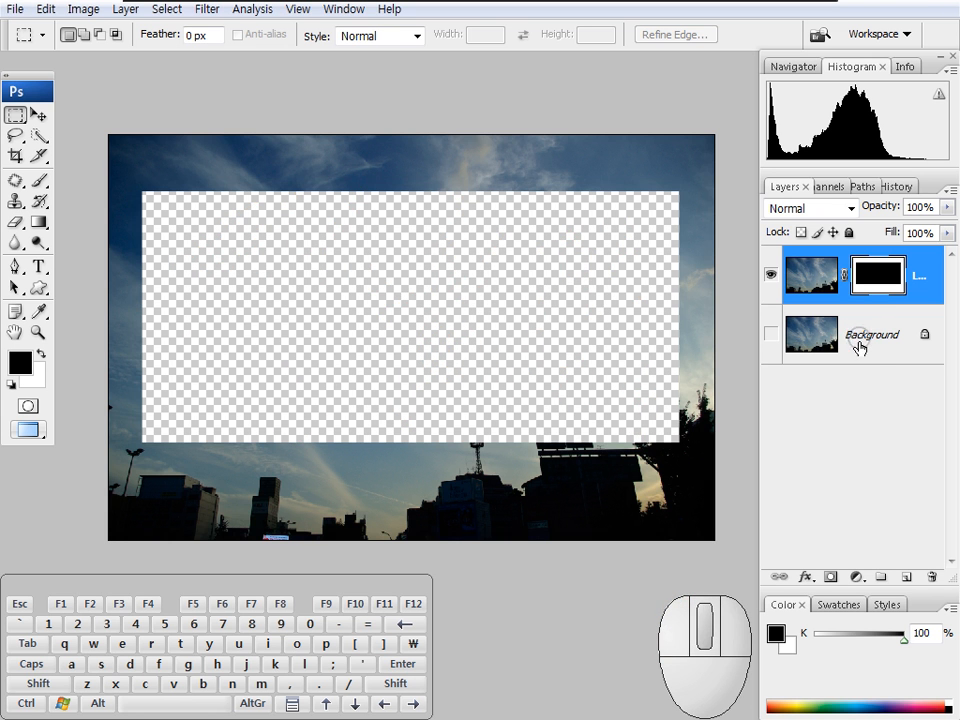
click(856, 580)
click(822, 208)
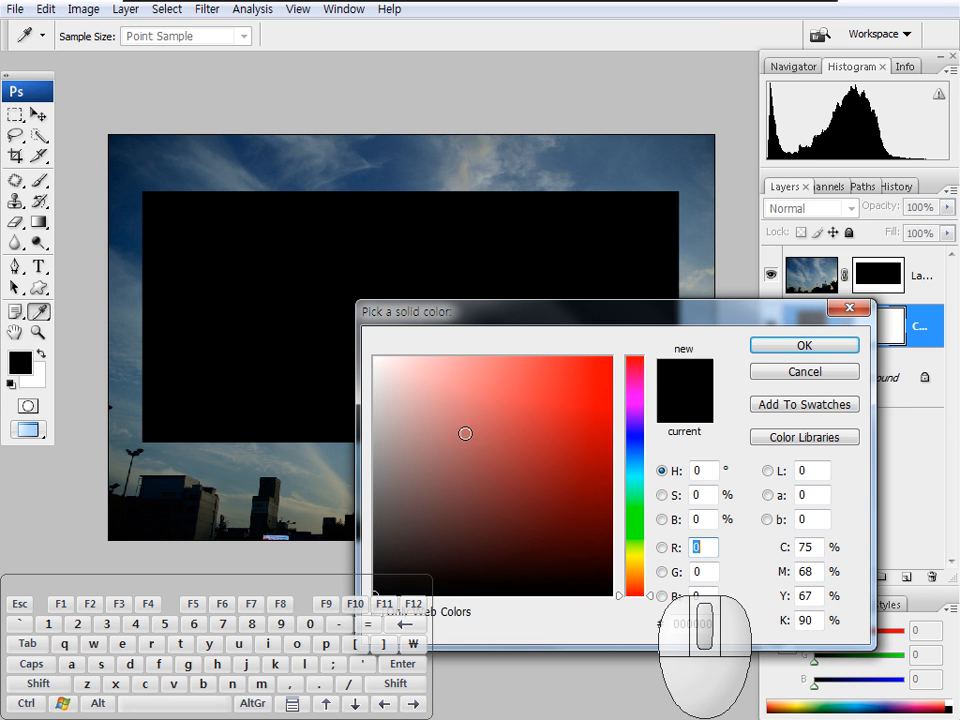
drag(460, 433, 668, 338)
click(789, 346)
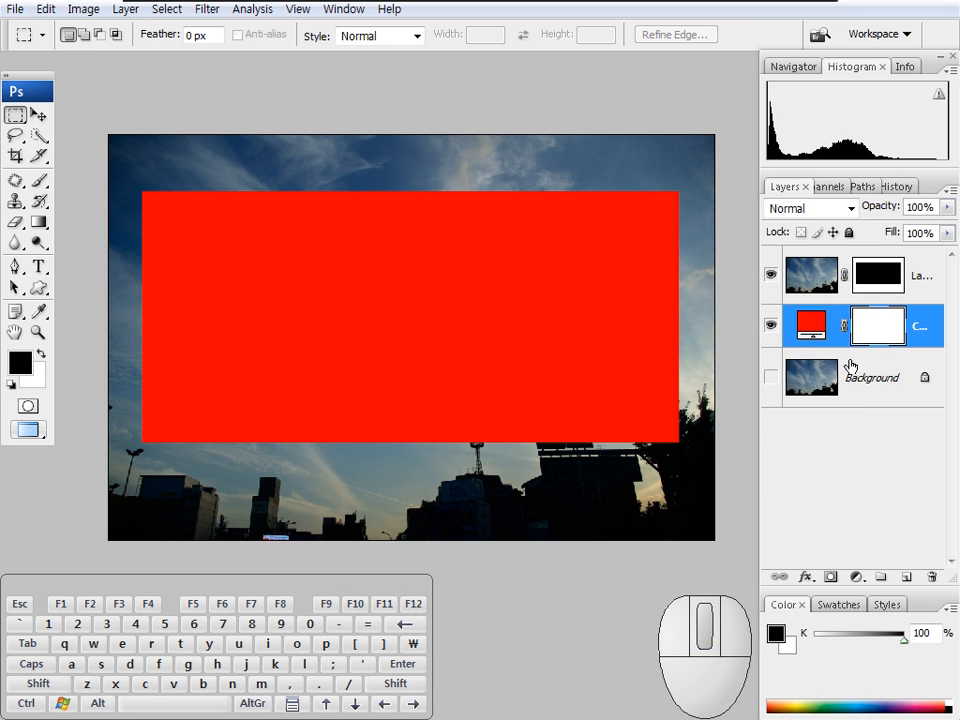
Step: Hide Layer 1 to view the red fill layer on its own, and show Layer 1 again
click(771, 276)
click(771, 277)
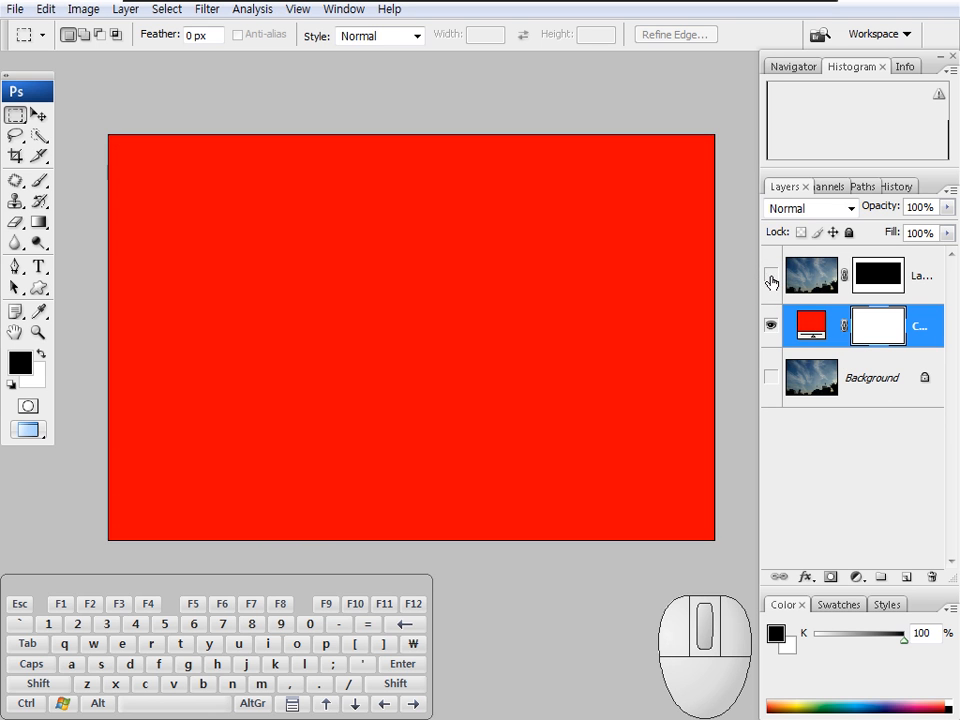
click(806, 328)
click(771, 276)
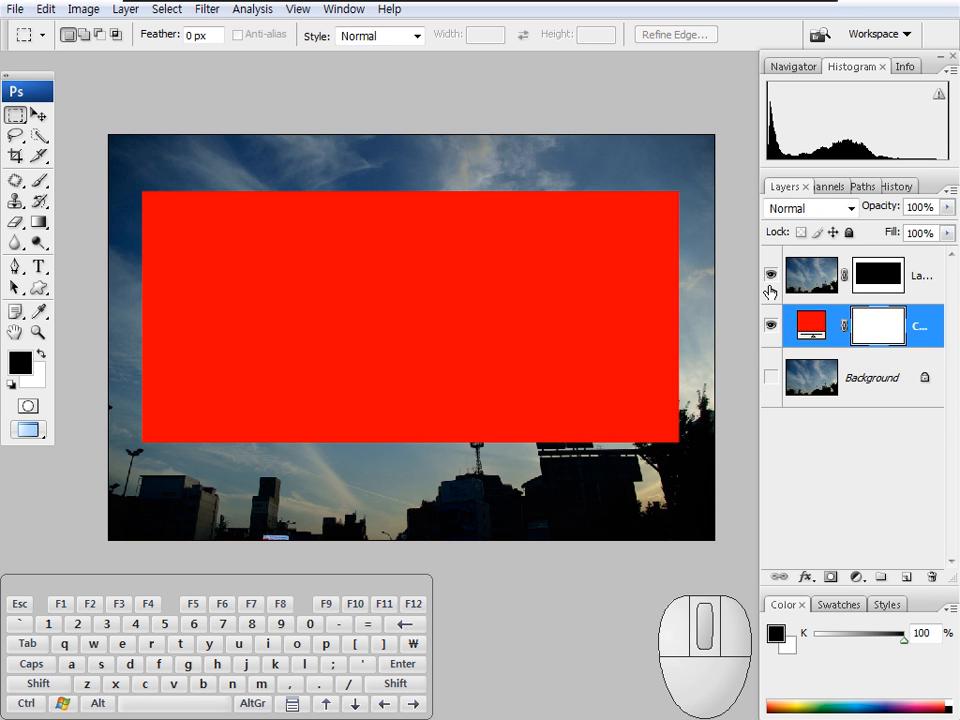
click(873, 278)
key(ctrl+2)
mouse_move(858, 264)
mouse_down()
mouse_move(889, 266)
mouse_move(863, 284)
mouse_up()
mouse_move(133, 188)
mouse_down()
mouse_move(581, 196)
mouse_move(683, 305)
mouse_move(480, 442)
mouse_move(664, 345)
mouse_up()
key(Escape)
Step: Change the fill layer's color to pure blue and make Layer 1's mask active
click(810, 323)
double_click(810, 326)
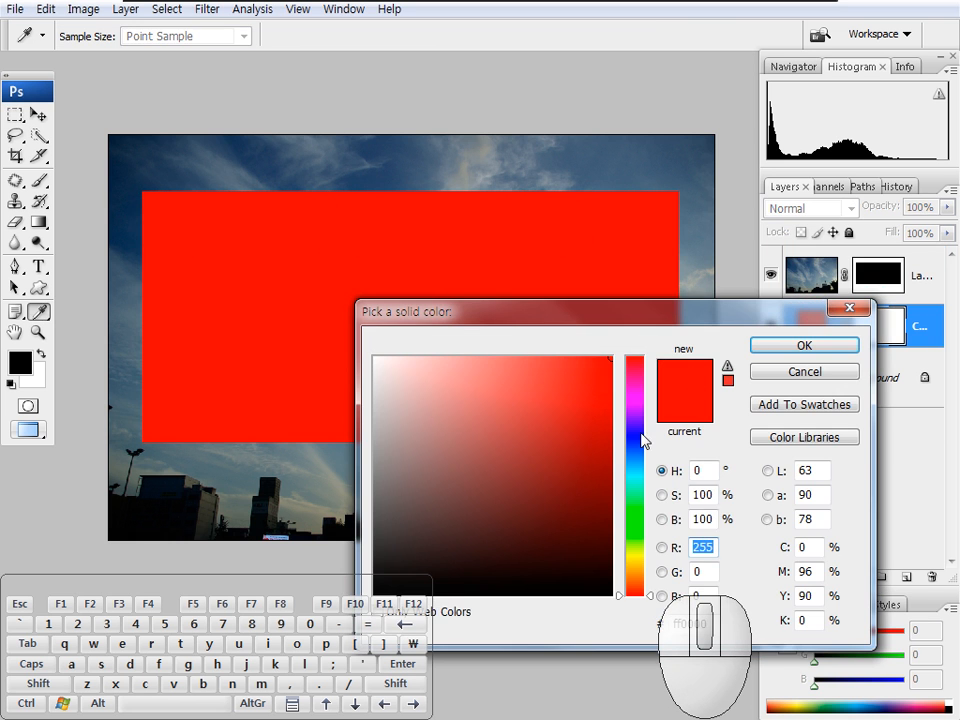
drag(637, 455, 634, 437)
click(805, 346)
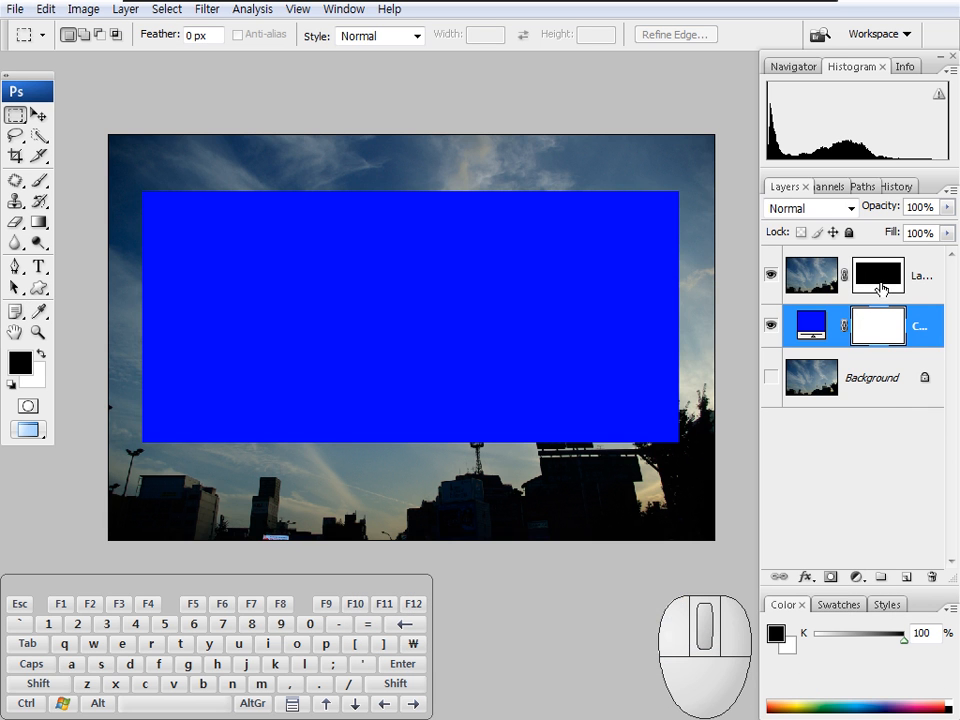
click(880, 289)
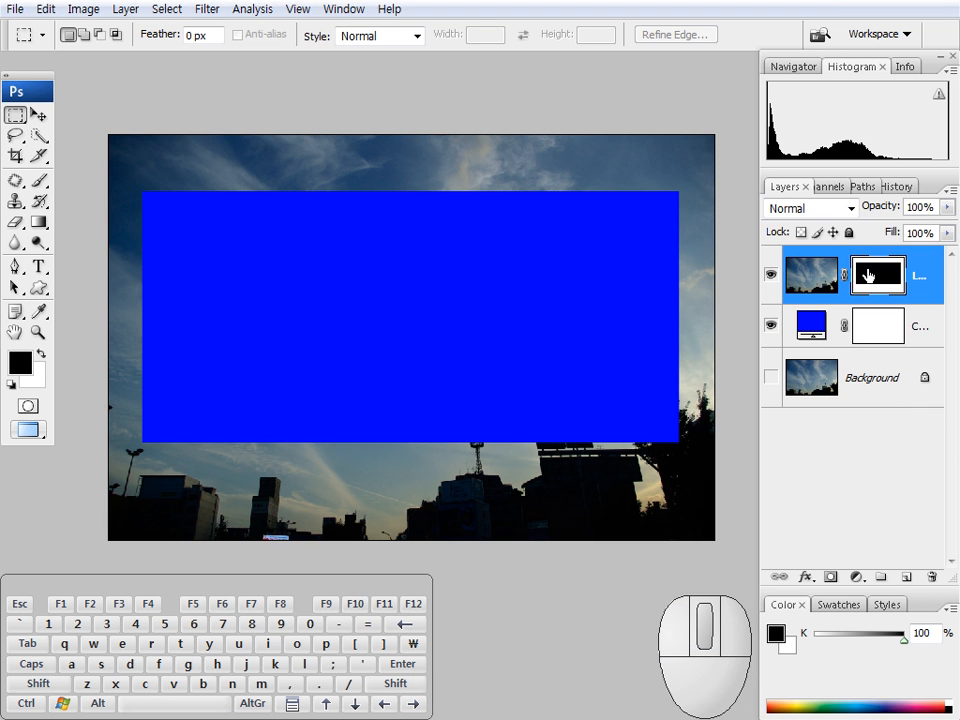
click(888, 285)
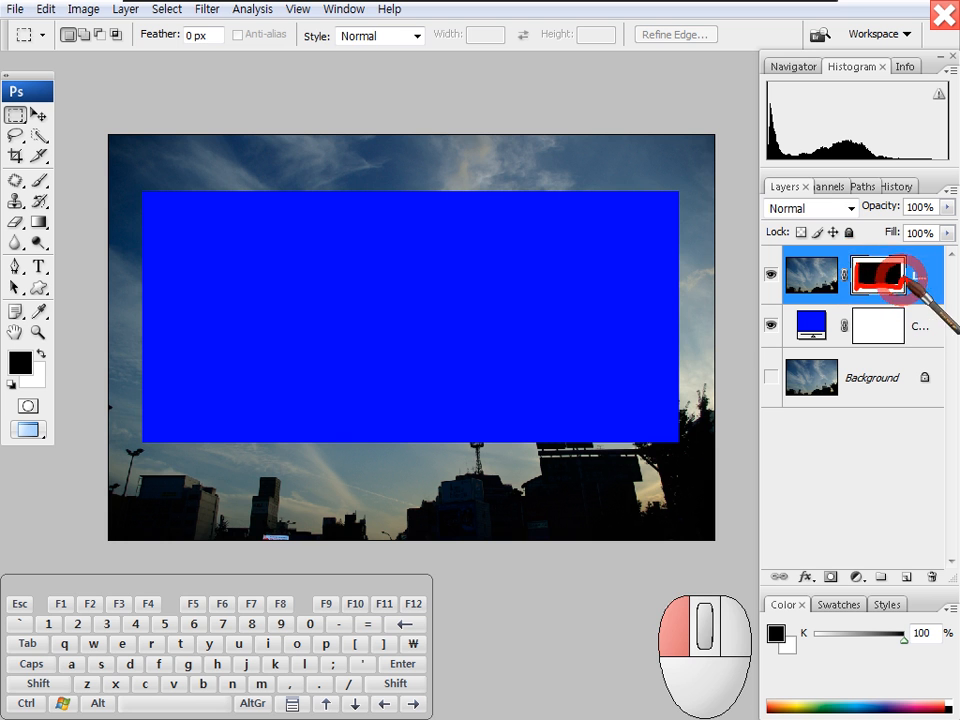
click(165, 223)
drag(165, 223, 133, 260)
drag(221, 188, 137, 285)
drag(247, 193, 146, 317)
drag(281, 193, 162, 330)
drag(325, 184, 178, 365)
mouse_move(363, 188)
mouse_down()
mouse_move(202, 388)
mouse_move(224, 412)
mouse_up()
drag(417, 203, 264, 423)
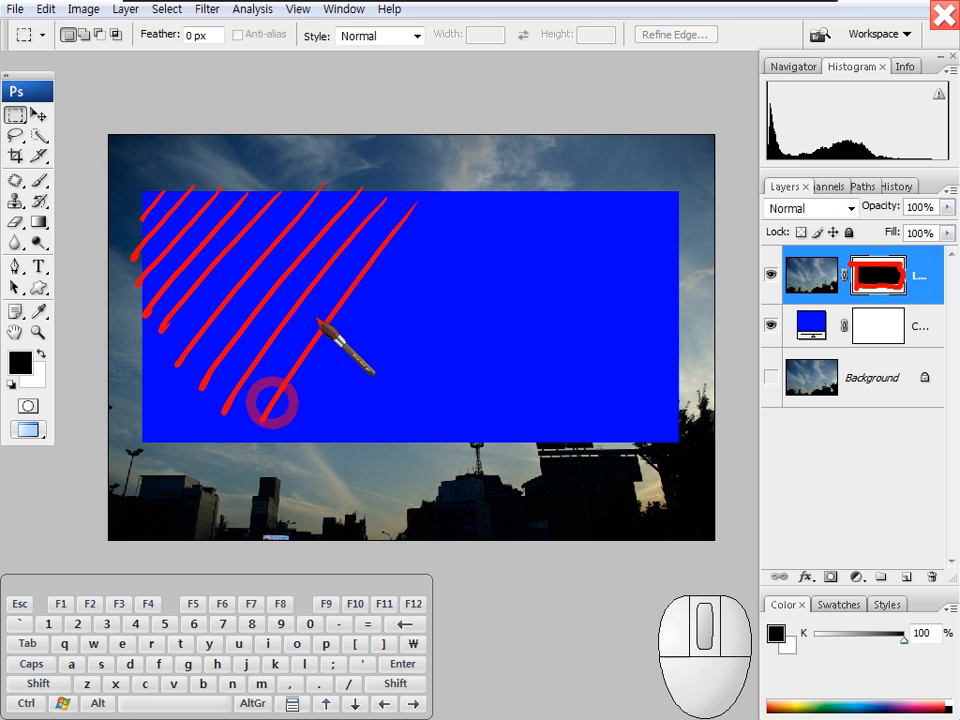
drag(475, 196, 343, 402)
drag(525, 208, 417, 406)
drag(549, 232, 499, 408)
drag(591, 257, 583, 360)
drag(671, 282, 645, 385)
mouse_move(765, 287)
mouse_down()
mouse_move(736, 328)
mouse_move(770, 325)
mouse_move(748, 349)
mouse_move(771, 330)
mouse_up()
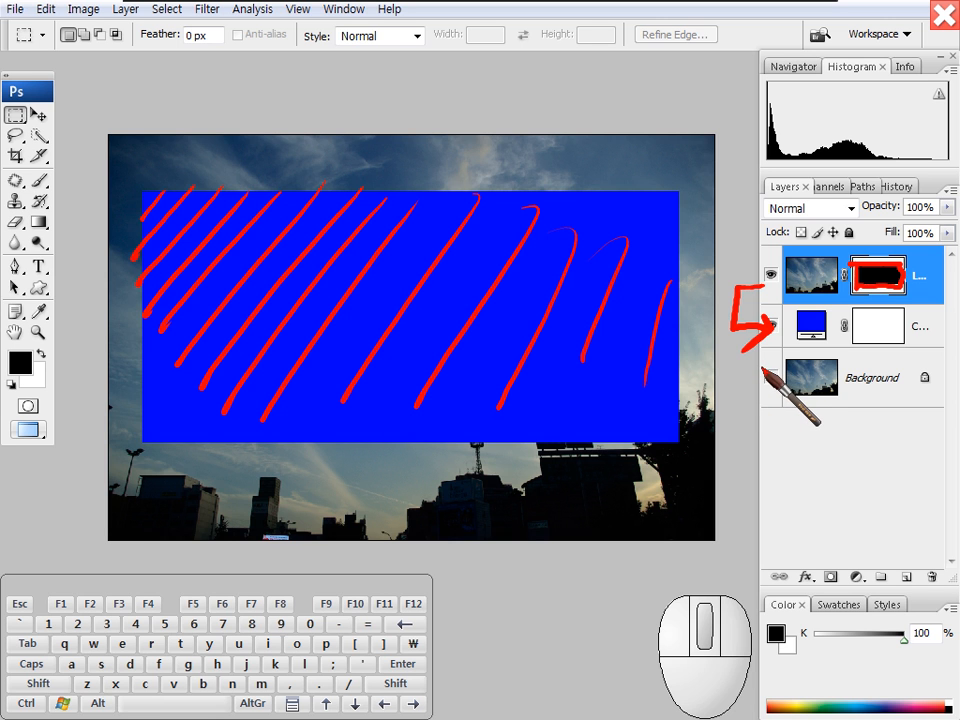
key(Escape)
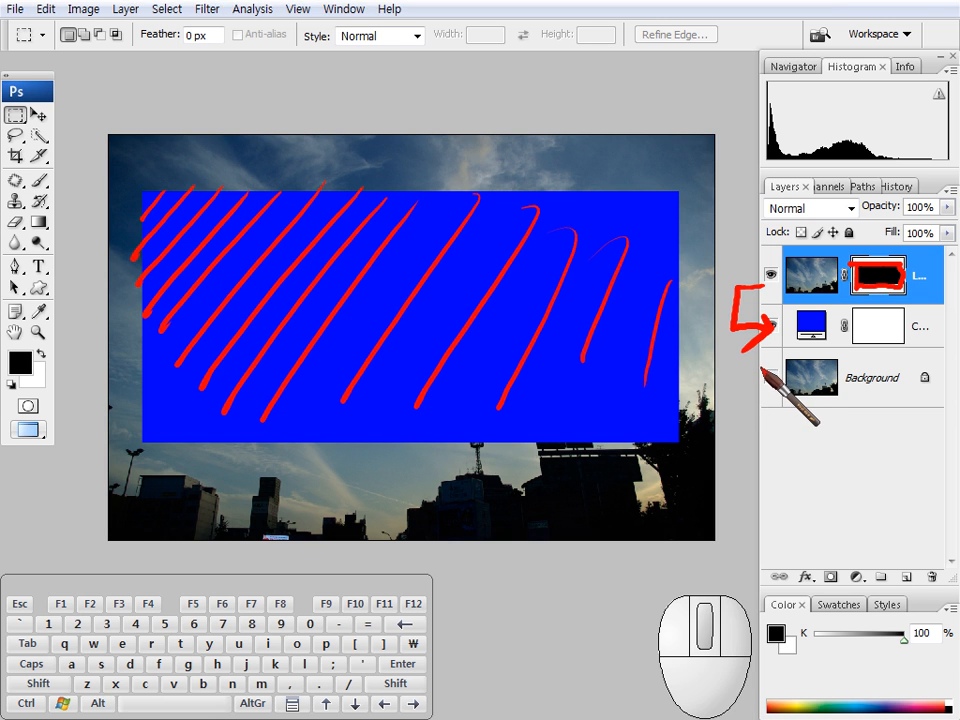
Step: Toggle Layer 1's visibility off and on to compare the masked photo with the blue fill beneath
click(876, 284)
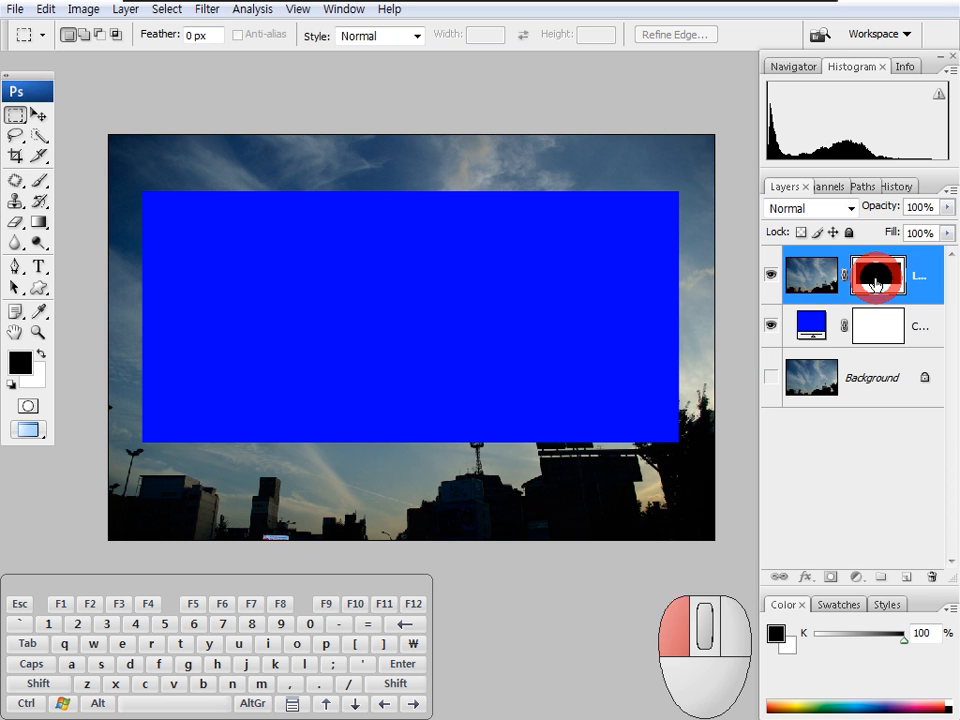
click(770, 276)
click(771, 278)
click(771, 280)
click(772, 278)
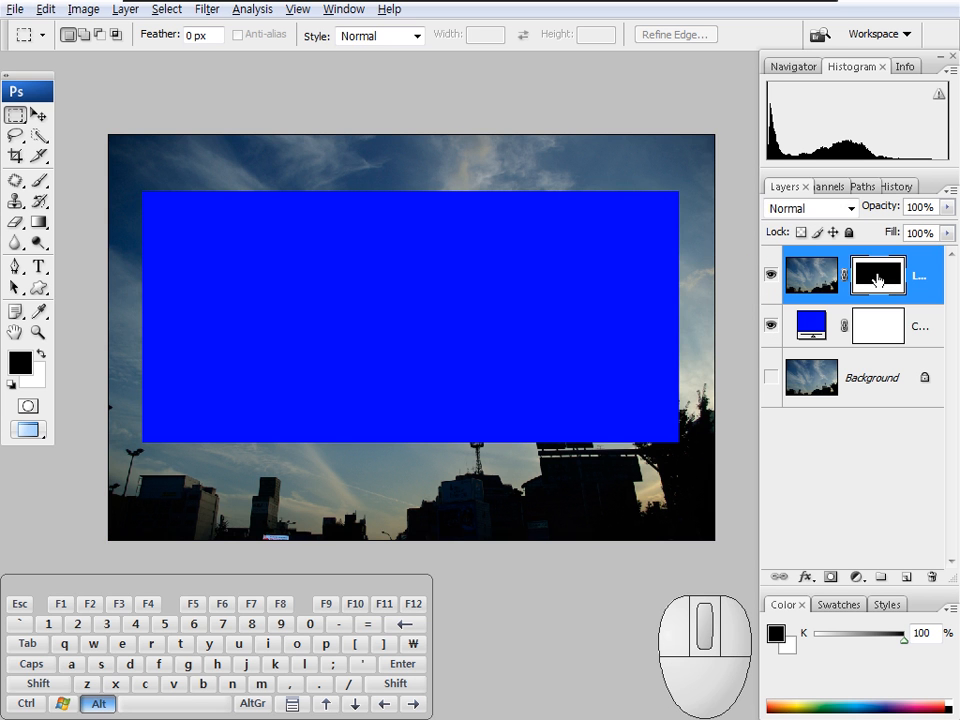
Step: Display Layer 1's mask alone on the canvas
key(alt)
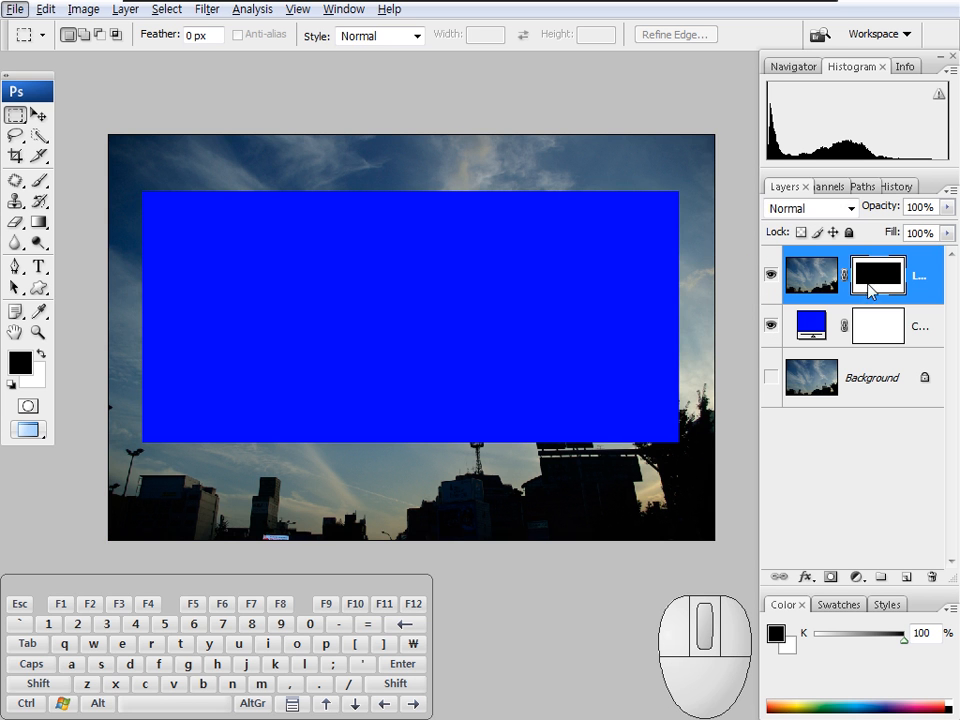
click(866, 274)
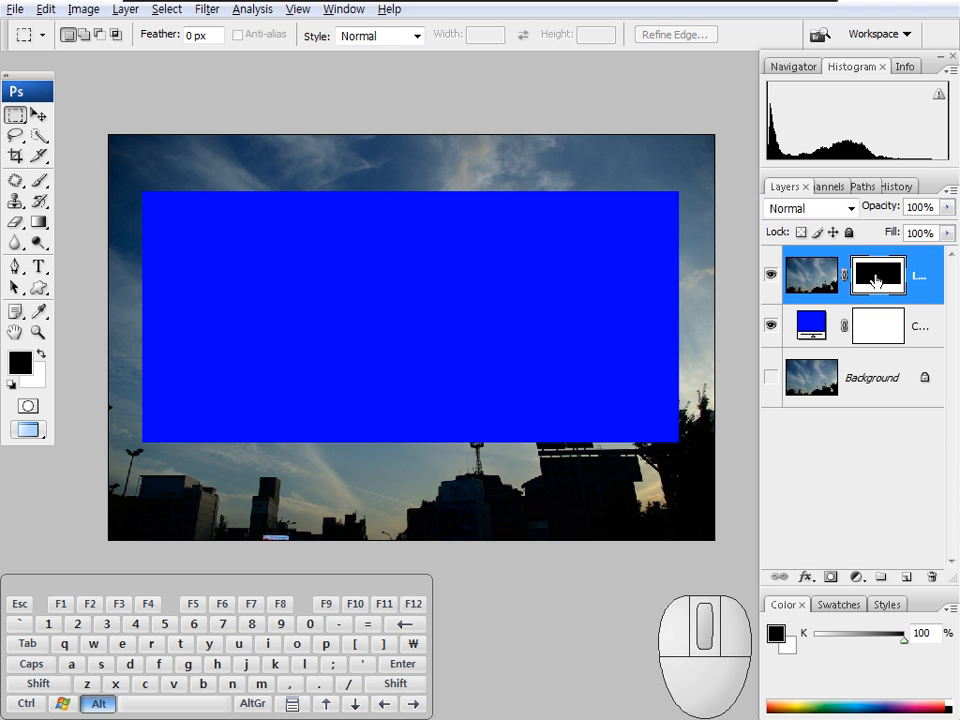
key(alt)
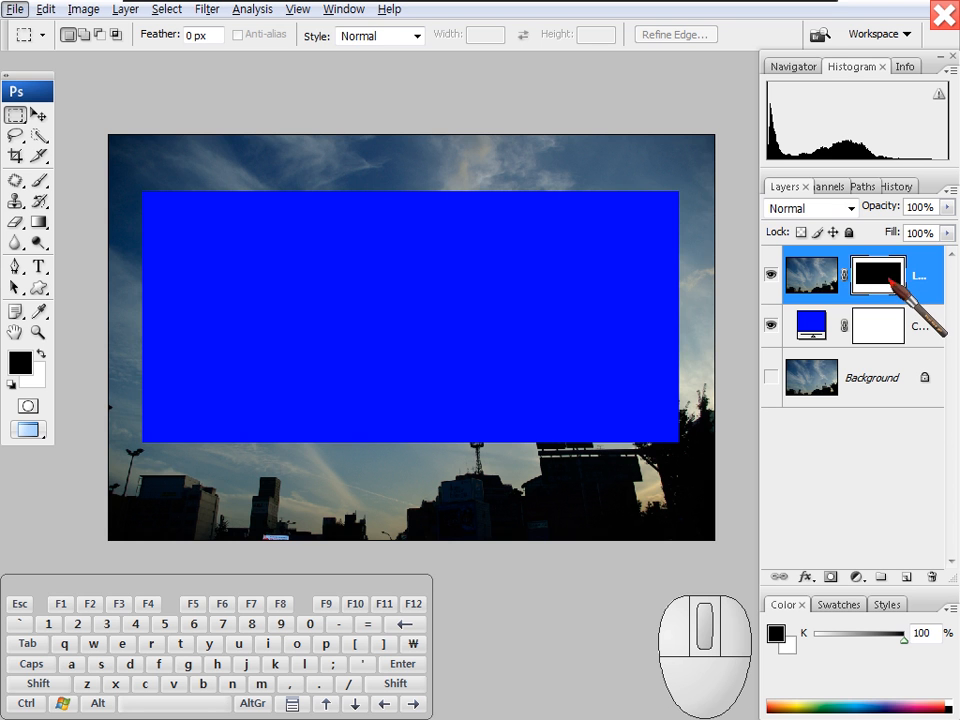
click(875, 278)
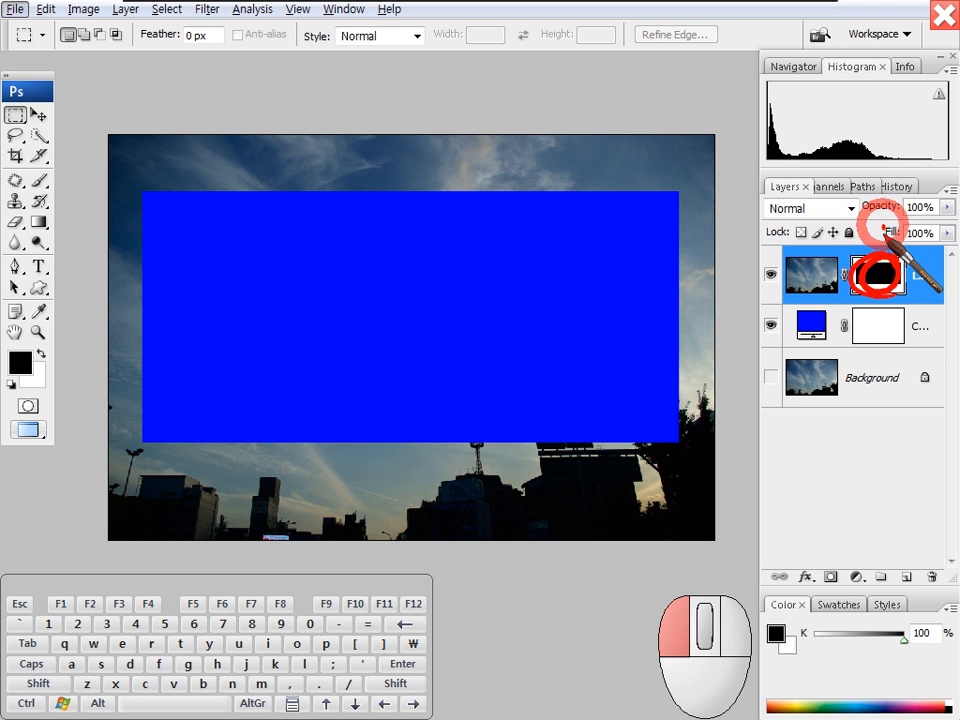
key(alt)
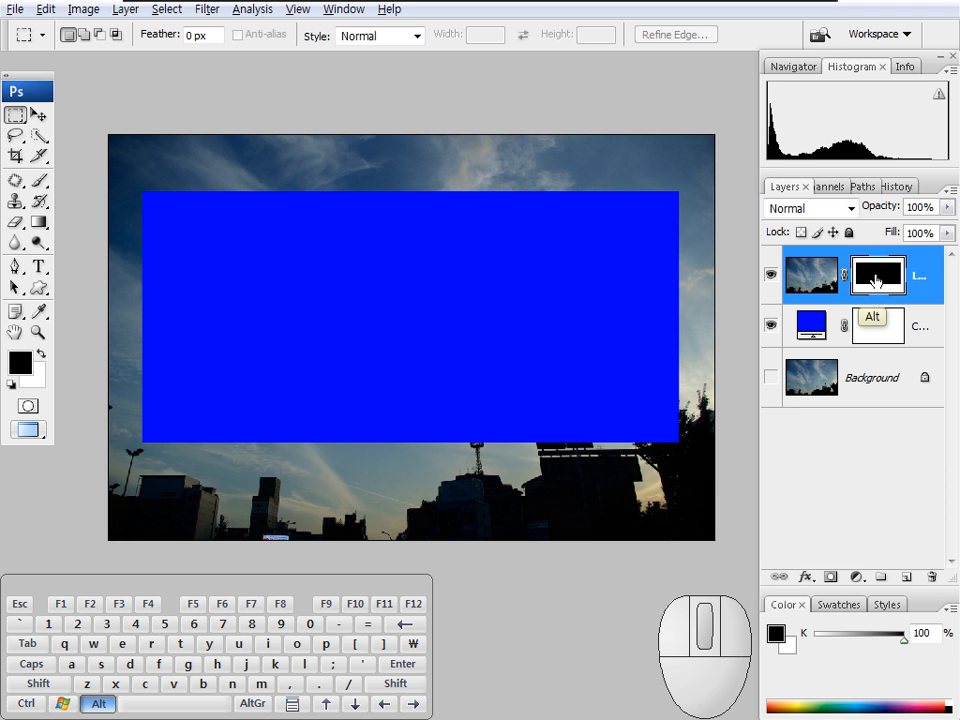
alt+click(873, 282)
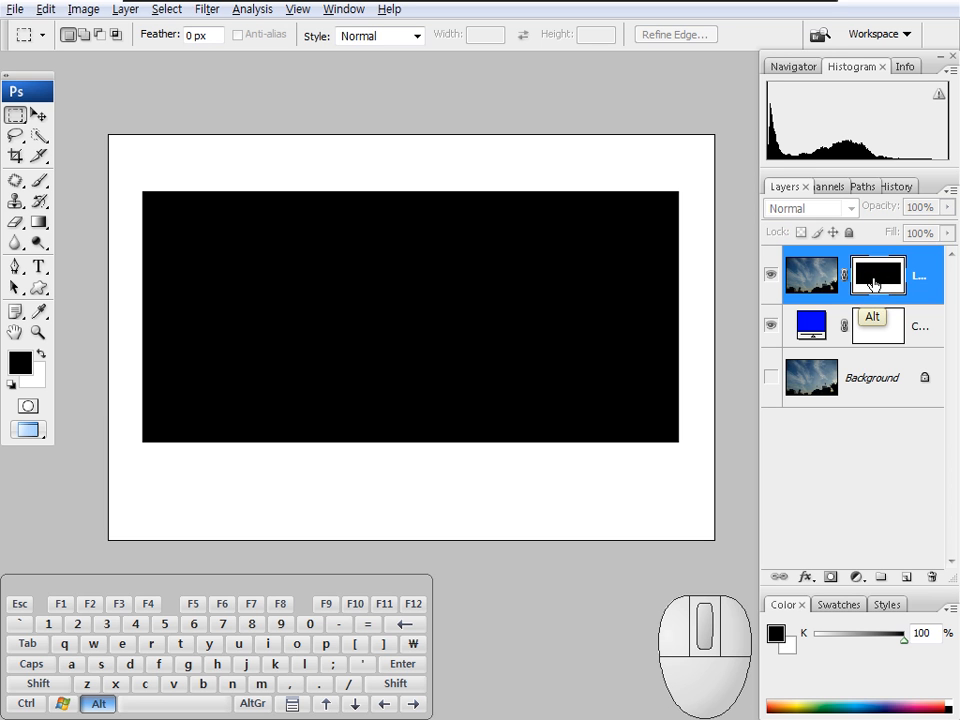
drag(181, 193, 139, 240)
drag(221, 196, 137, 296)
drag(271, 197, 162, 349)
drag(320, 196, 210, 371)
drag(389, 197, 280, 395)
drag(468, 197, 379, 403)
drag(544, 210, 490, 399)
drag(634, 208, 588, 402)
drag(681, 228, 652, 391)
drag(677, 290, 655, 413)
drag(677, 364, 660, 425)
key(alt)
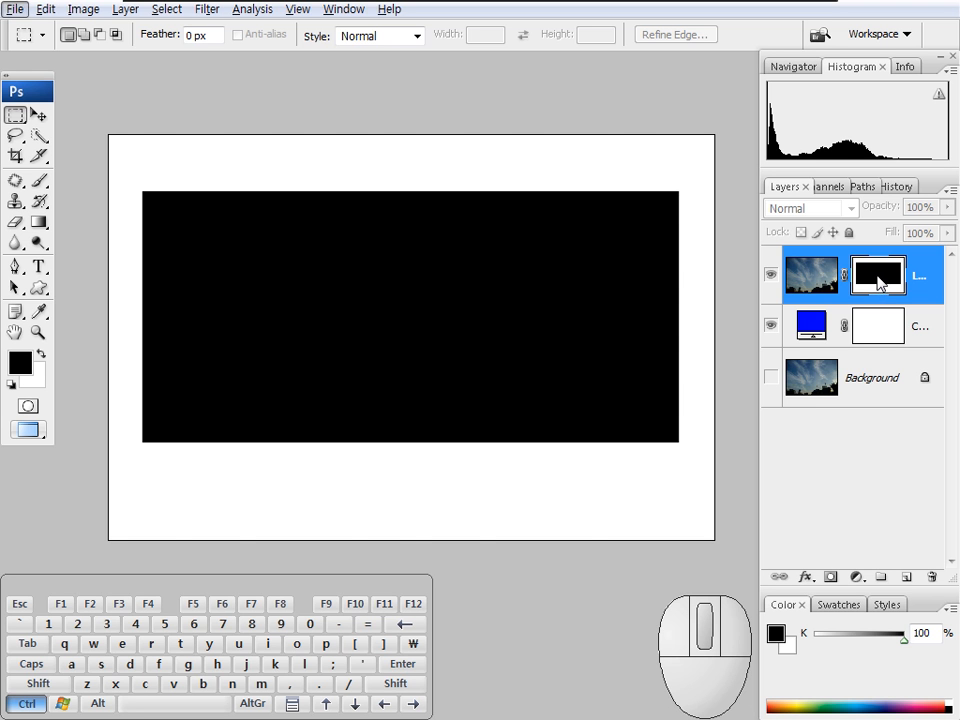
Step: Load Layer 1's mask as a selection and invert it so only the black rectangle is selected
ctrl+click(877, 285)
key(ctrl+d)
click(877, 283)
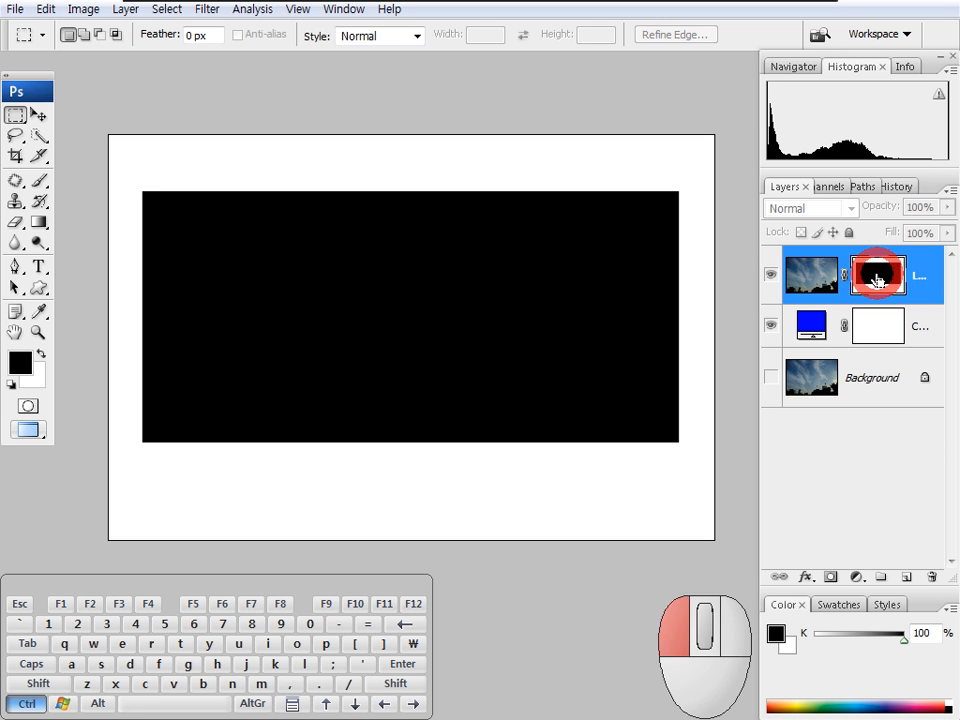
ctrl+click(877, 281)
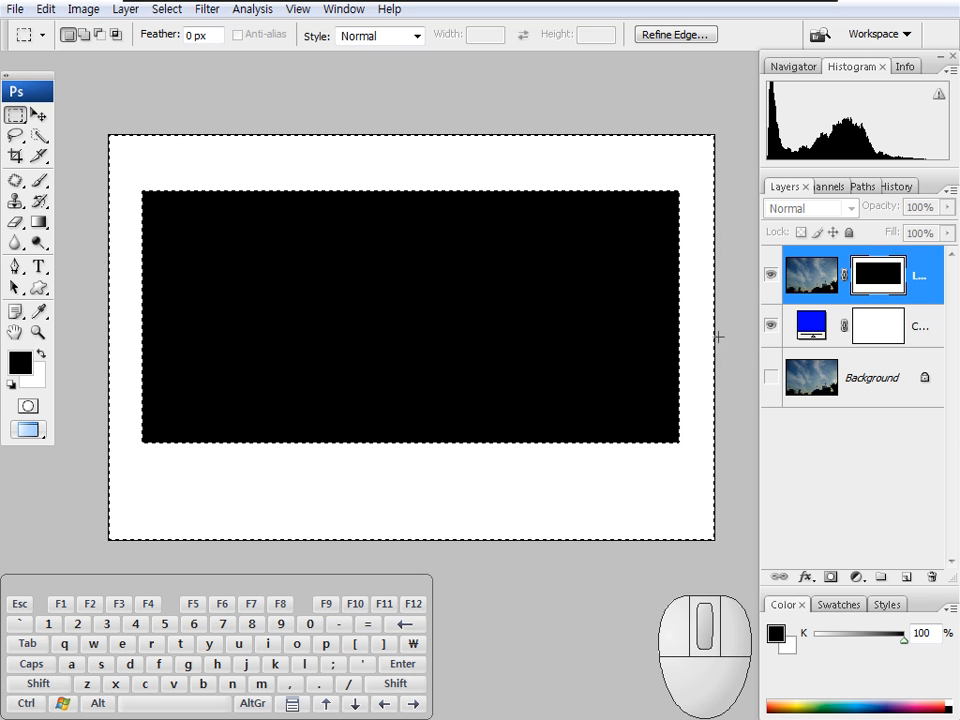
click(84, 10)
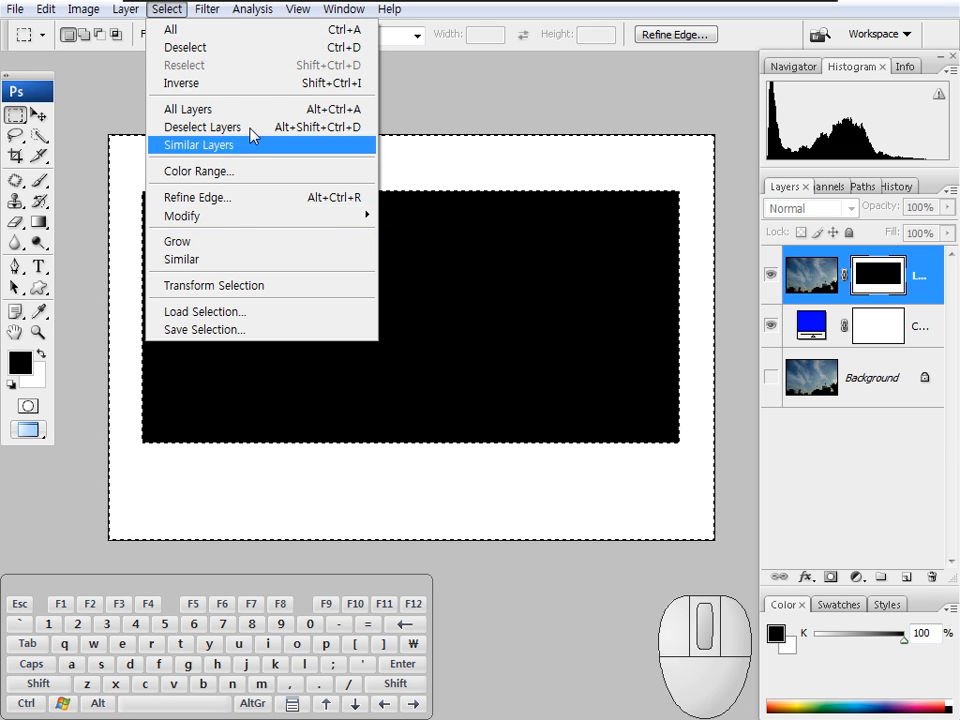
click(262, 85)
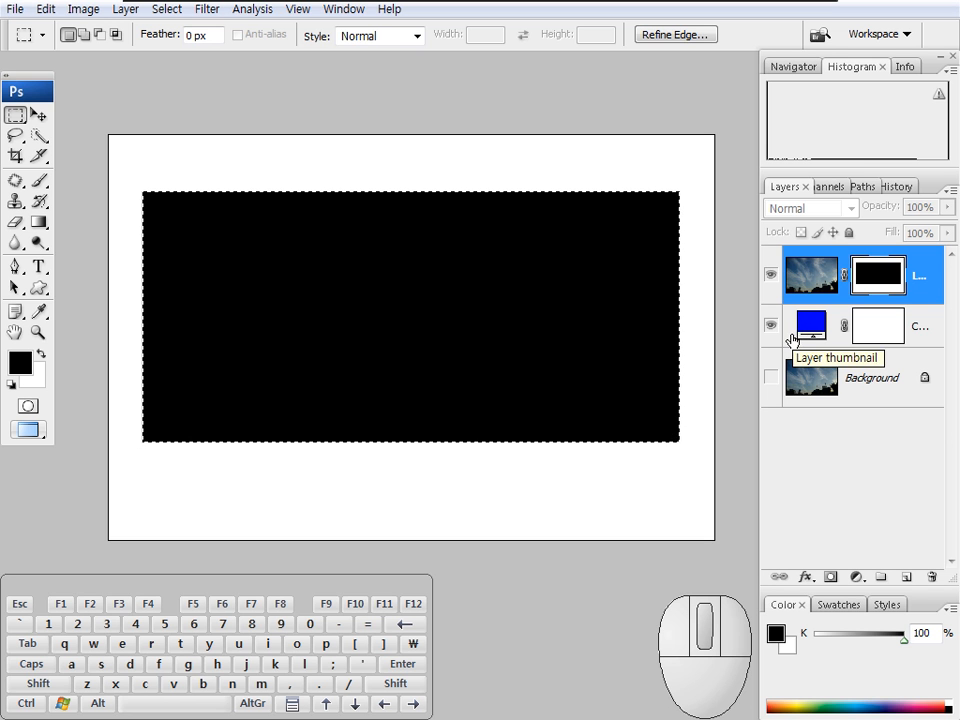
Step: Fill the selected rectangle on Layer 1's mask with the white background color, and refill it with black
key(alt)
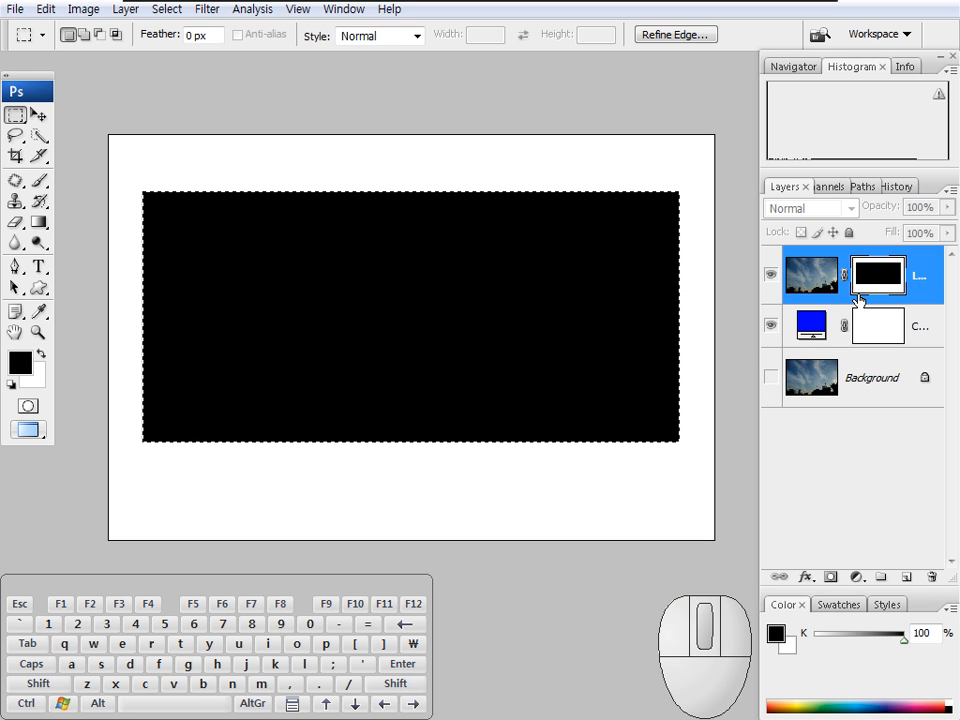
key(Delete)
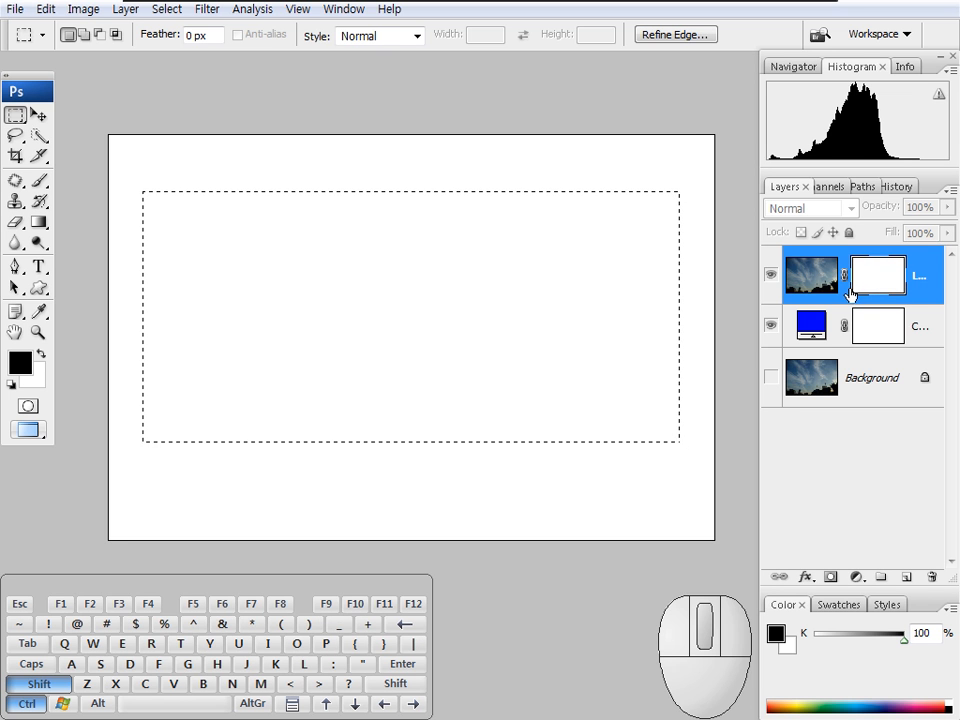
key(ctrl+shift+i)
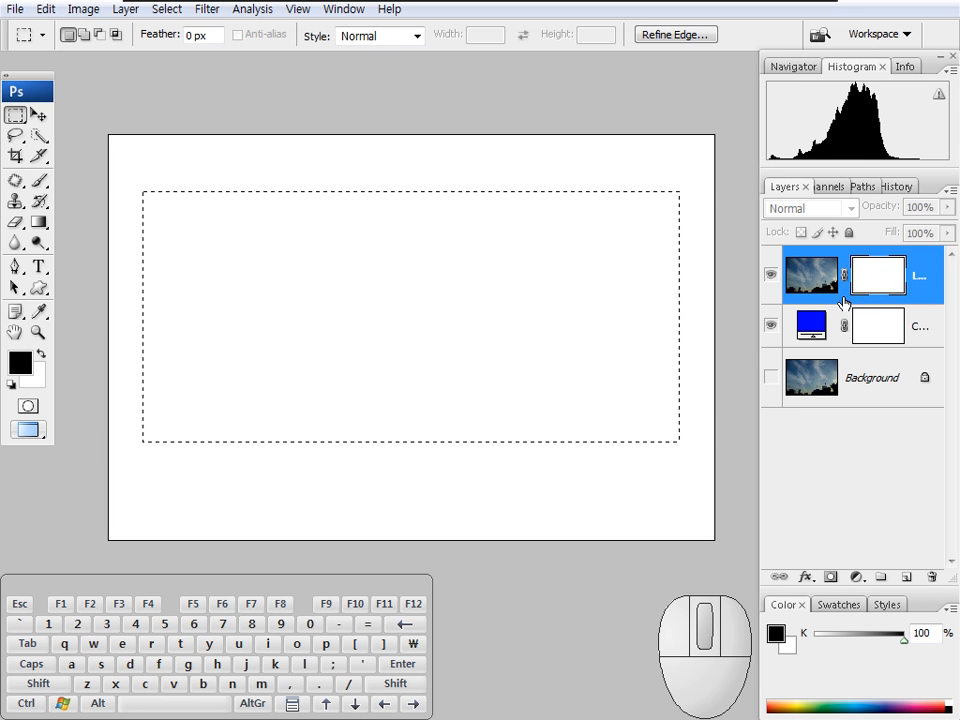
key(alt+BackSpace)
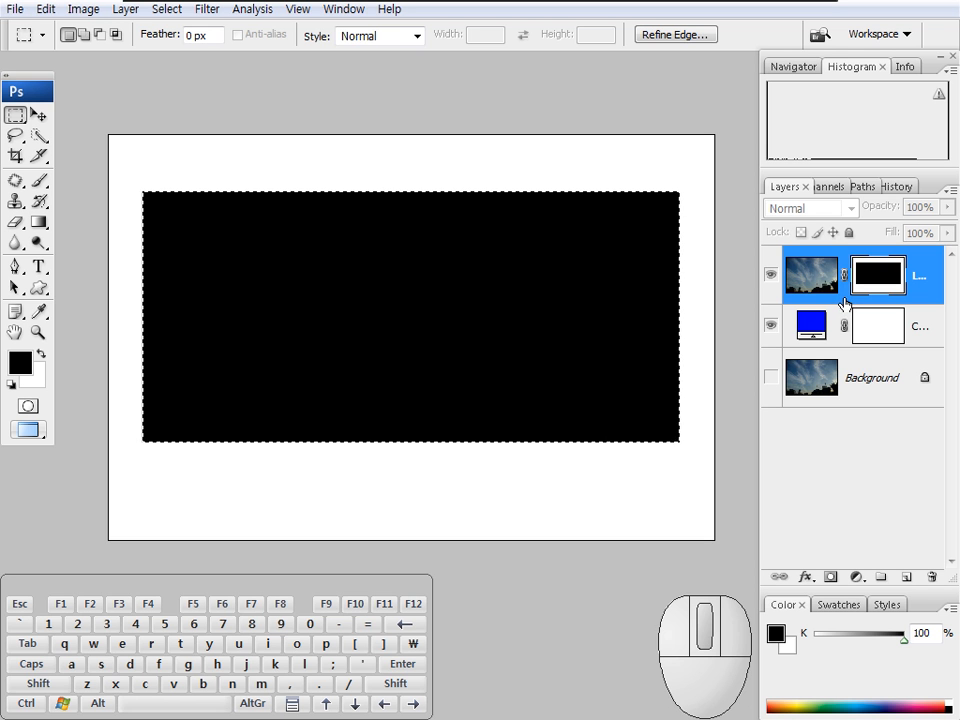
Step: Invert the selection back and forth between the mask's black rectangle and white border, and deselect
key(ctrl+shift+i)
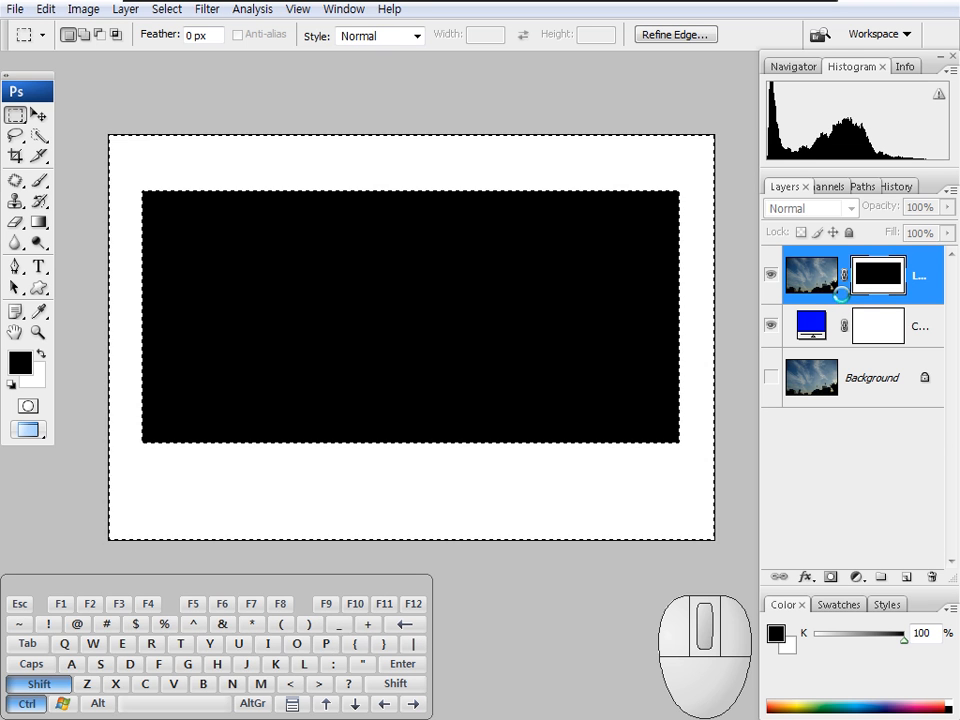
key(ctrl+shift+i)
key(ctrl+shift+i)
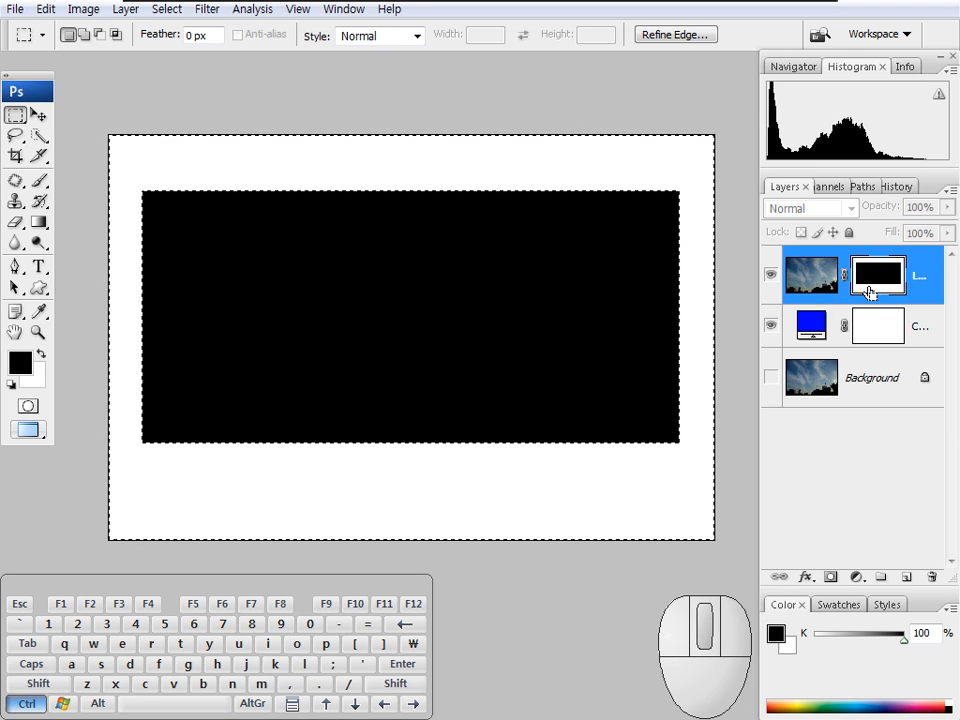
key(ctrl+d)
Step: Fill Layer 1's entire mask with white as the foreground color and return to the image view
click(41, 353)
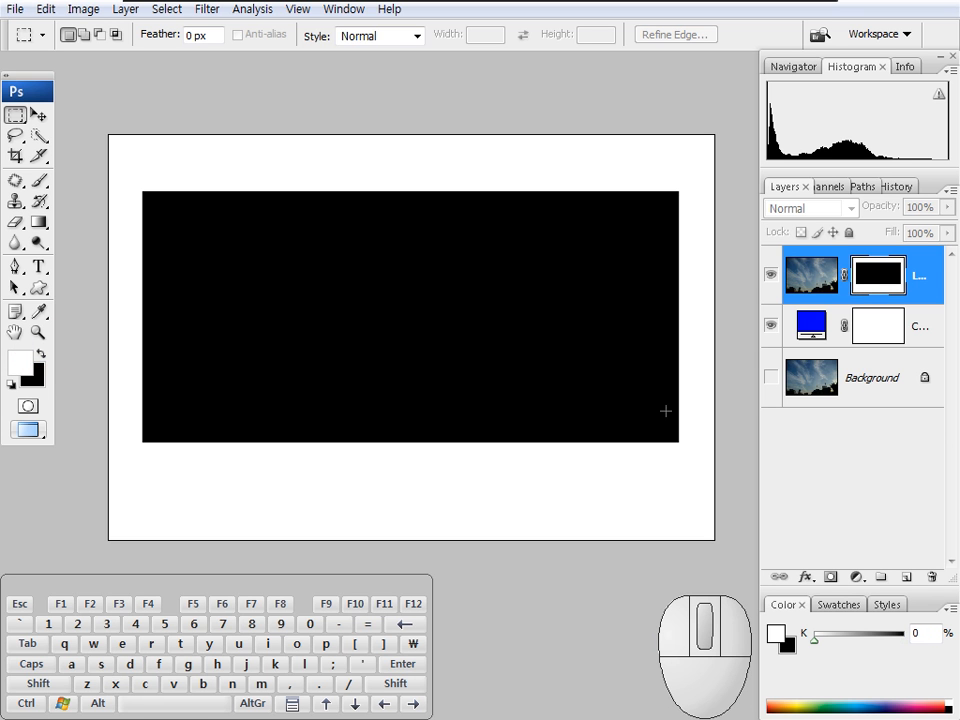
key(alt+BackSpace)
click(862, 290)
click(771, 322)
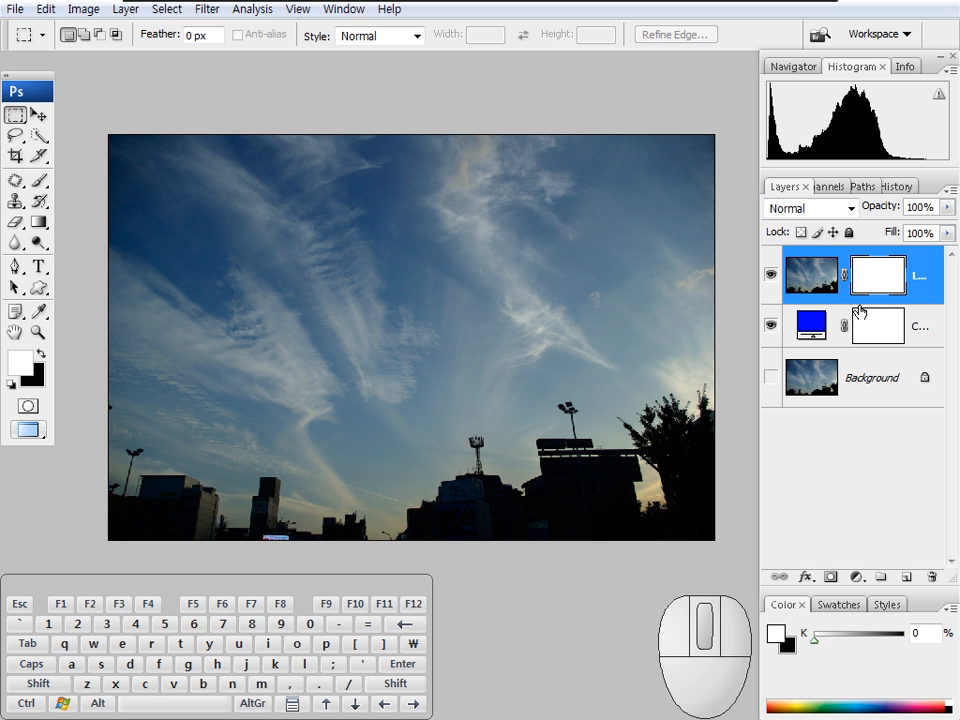
Step: Select a border frame by insetting a full-canvas selection from the image edges and inverting it, with black as the foreground color
click(15, 114)
drag(109, 135, 709, 569)
right_click(497, 376)
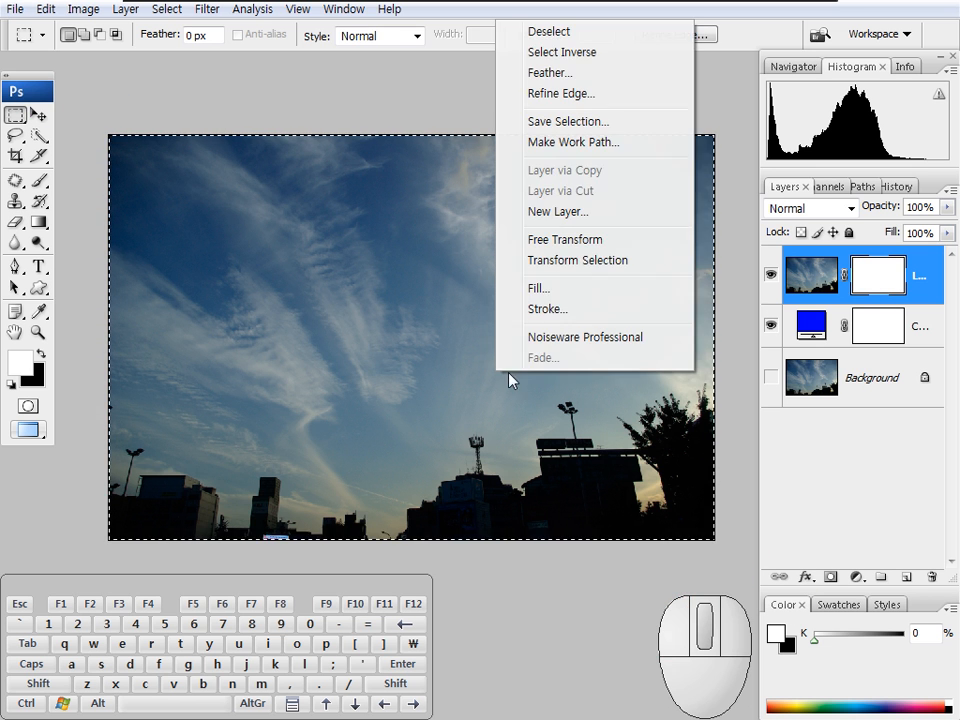
click(585, 262)
drag(712, 535, 668, 508)
key(Return)
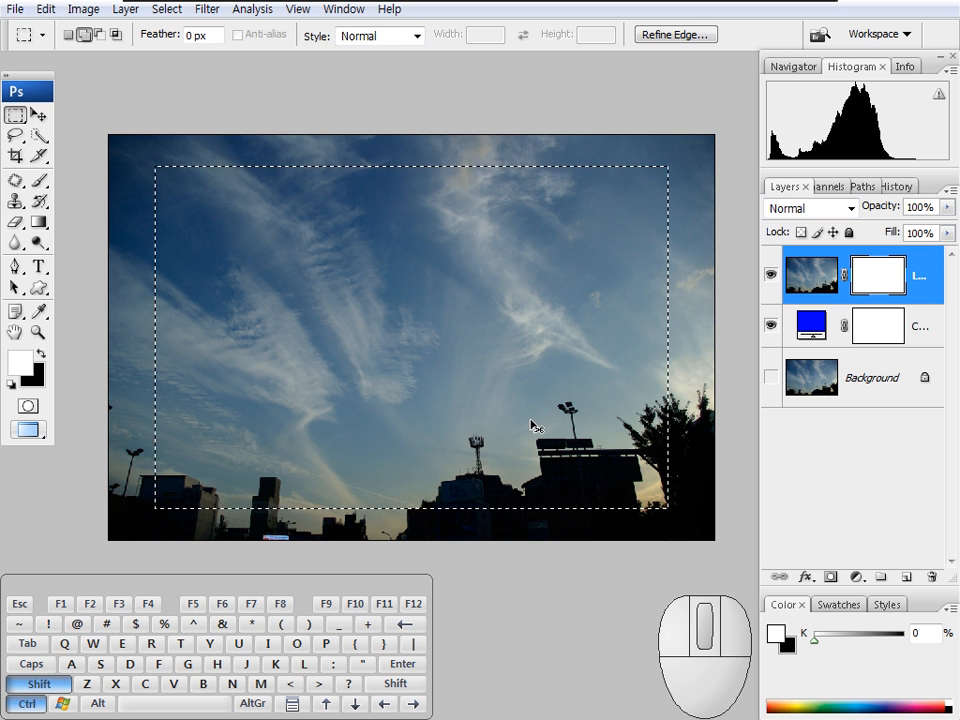
key(ctrl+shift+i)
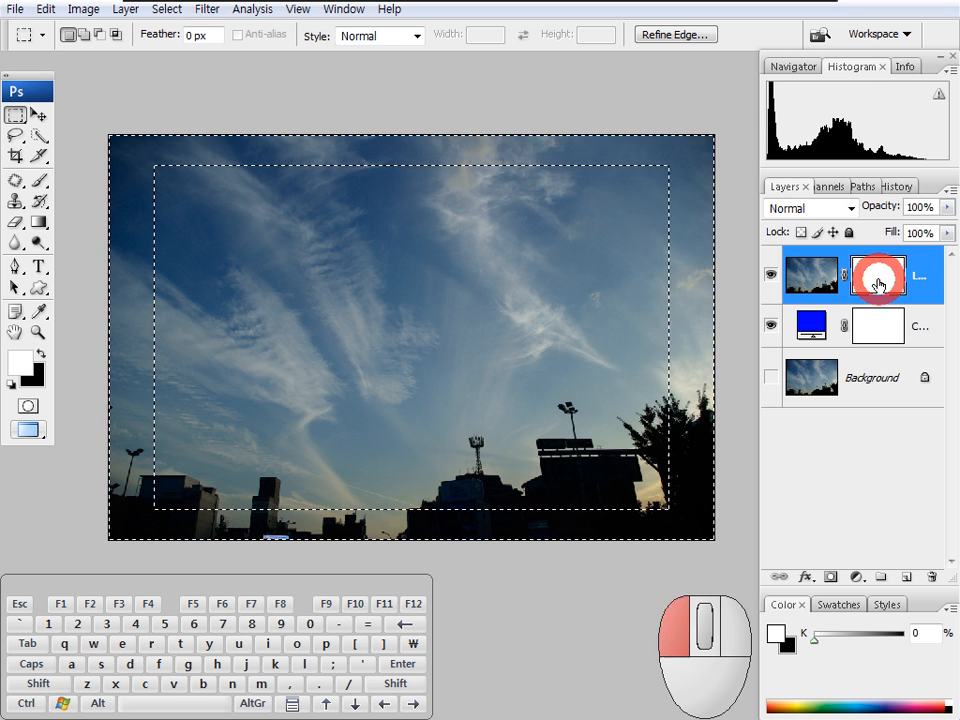
click(41, 354)
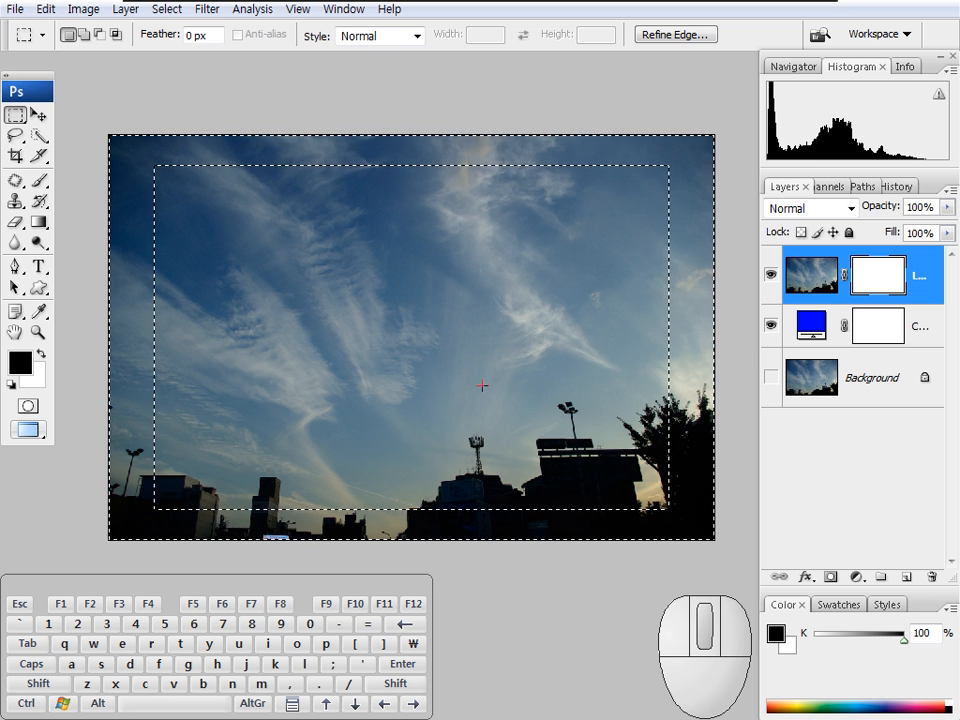
mouse_move(151, 130)
mouse_down()
mouse_move(99, 192)
mouse_move(98, 231)
mouse_up()
drag(137, 190, 103, 268)
drag(138, 231, 102, 310)
drag(139, 267, 101, 352)
mouse_move(128, 312)
mouse_down()
mouse_move(102, 395)
mouse_move(105, 420)
mouse_up()
drag(124, 376, 104, 466)
mouse_move(121, 418)
mouse_down()
mouse_move(111, 508)
mouse_move(124, 459)
mouse_move(122, 478)
mouse_up()
drag(186, 190, 207, 183)
drag(175, 372, 330, 182)
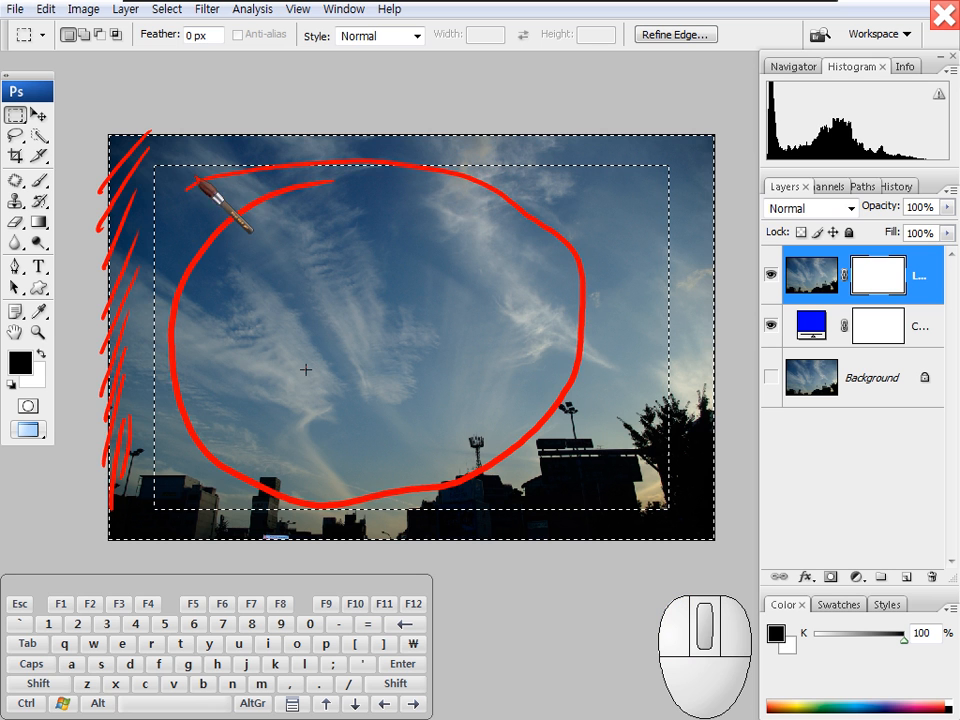
click(808, 320)
mouse_move(825, 334)
mouse_down()
mouse_move(795, 320)
mouse_move(815, 307)
mouse_move(829, 316)
mouse_move(820, 343)
mouse_move(784, 335)
mouse_move(686, 370)
mouse_up()
drag(700, 146, 678, 437)
key(Escape)
Step: Fill the selected border on Layer 1's mask with black and deselect
click(877, 284)
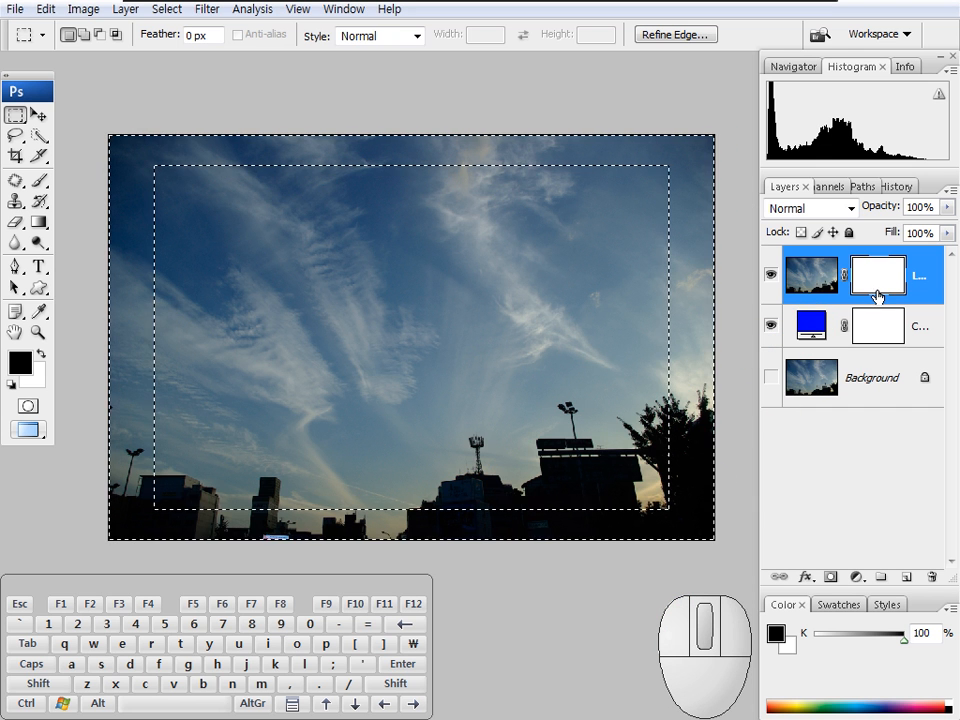
key(alt+BackSpace)
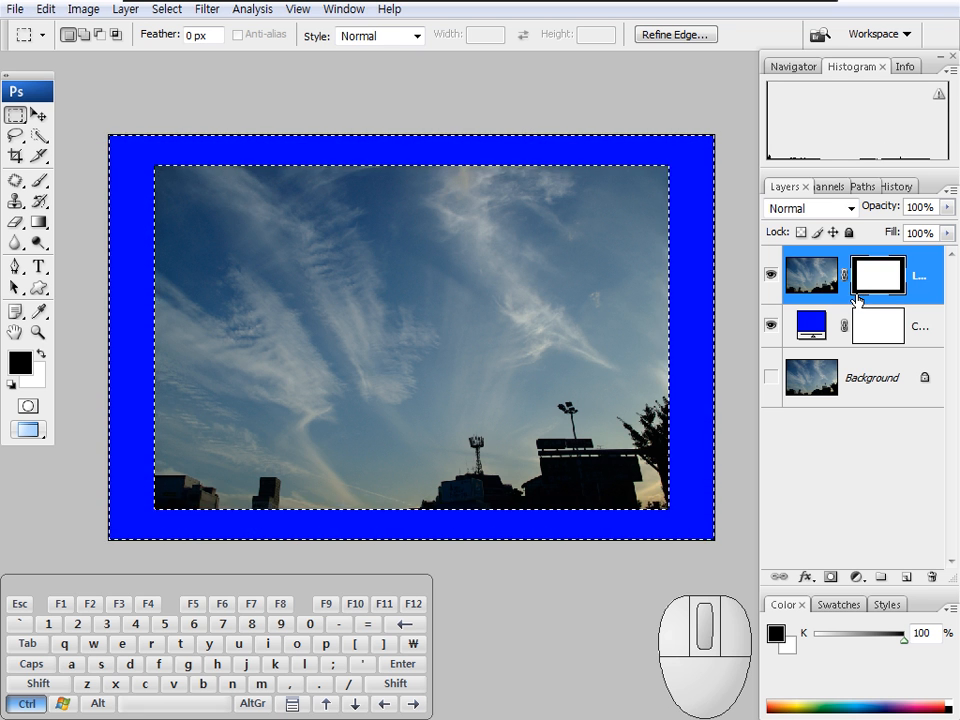
key(ctrl+d)
key(space)
drag(641, 368, 647, 343)
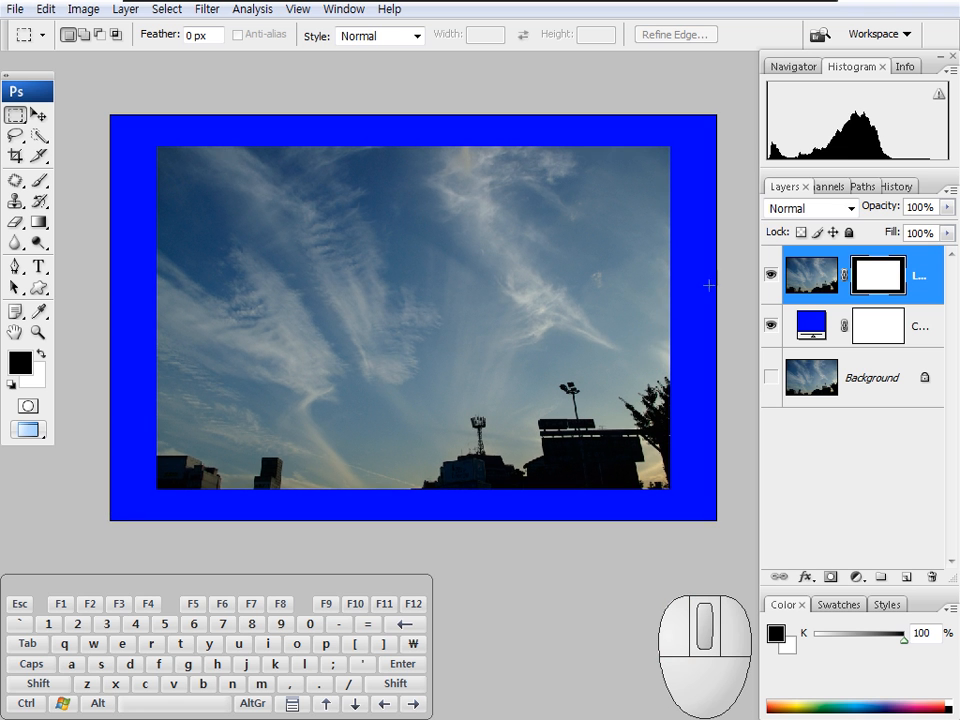
Step: Delete the layer masks from Layer 1 and the Color Fill 1 layer
click(892, 277)
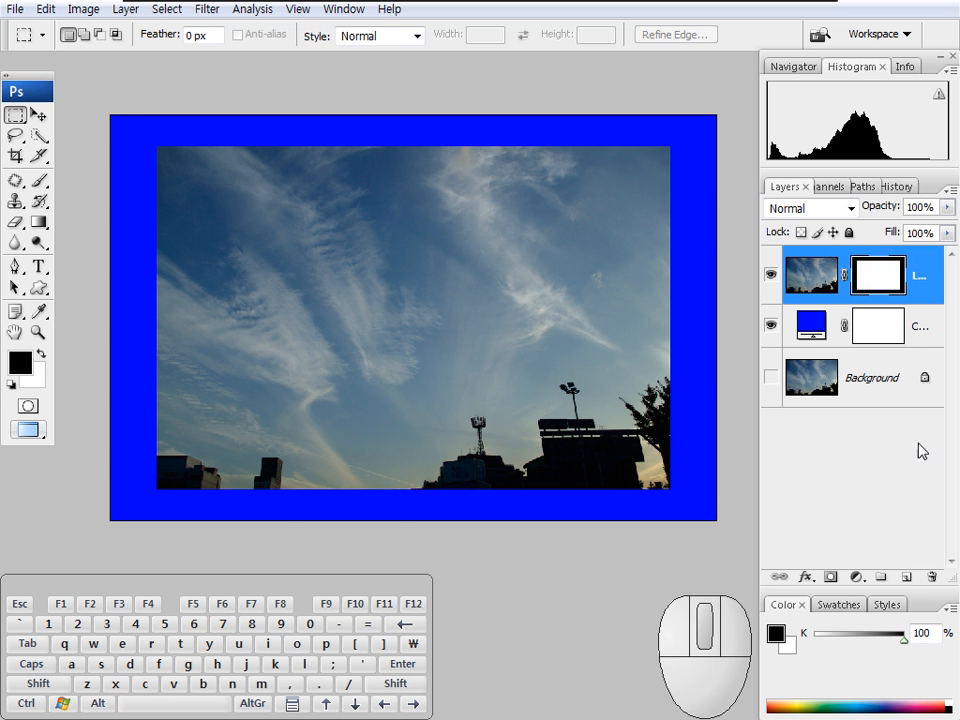
alt+click(933, 578)
click(925, 327)
alt+click(932, 577)
alt+click(857, 274)
drag(553, 341, 555, 364)
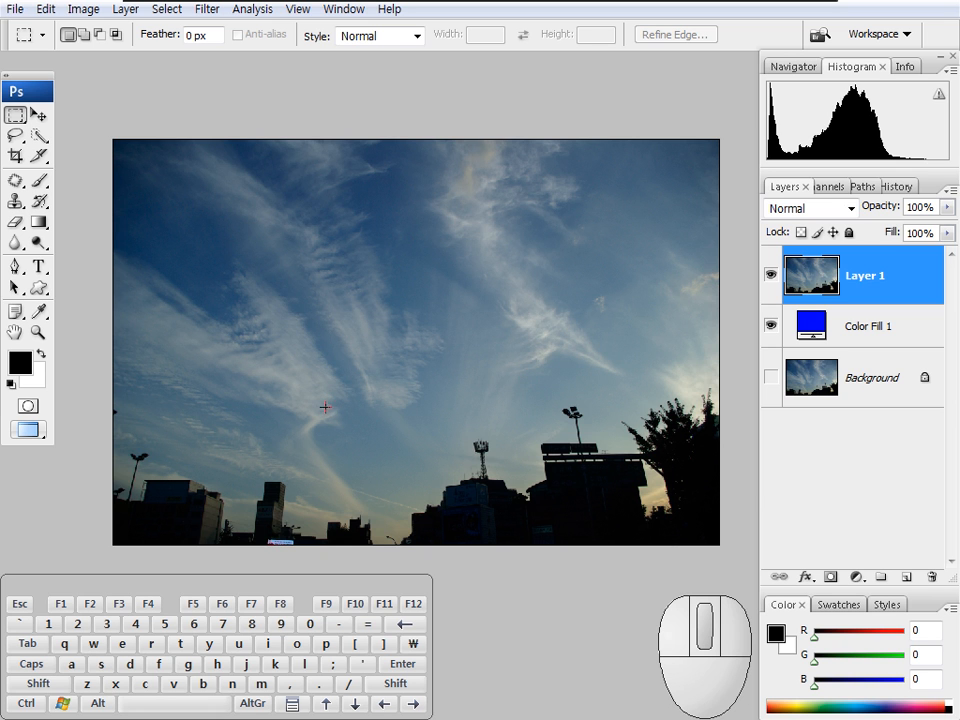
Step: Enter Quick Mask mode and paint black over the sky using an 800 px soft brush
key(q)
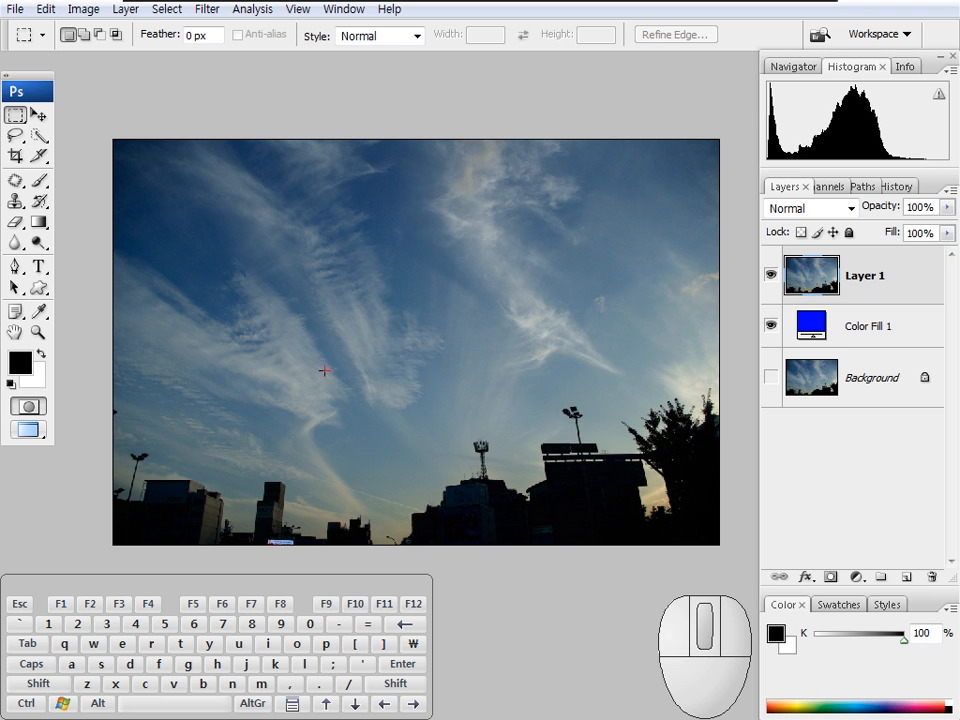
click(40, 183)
key(bracketright)
key(bracketright)
key(bracketright)
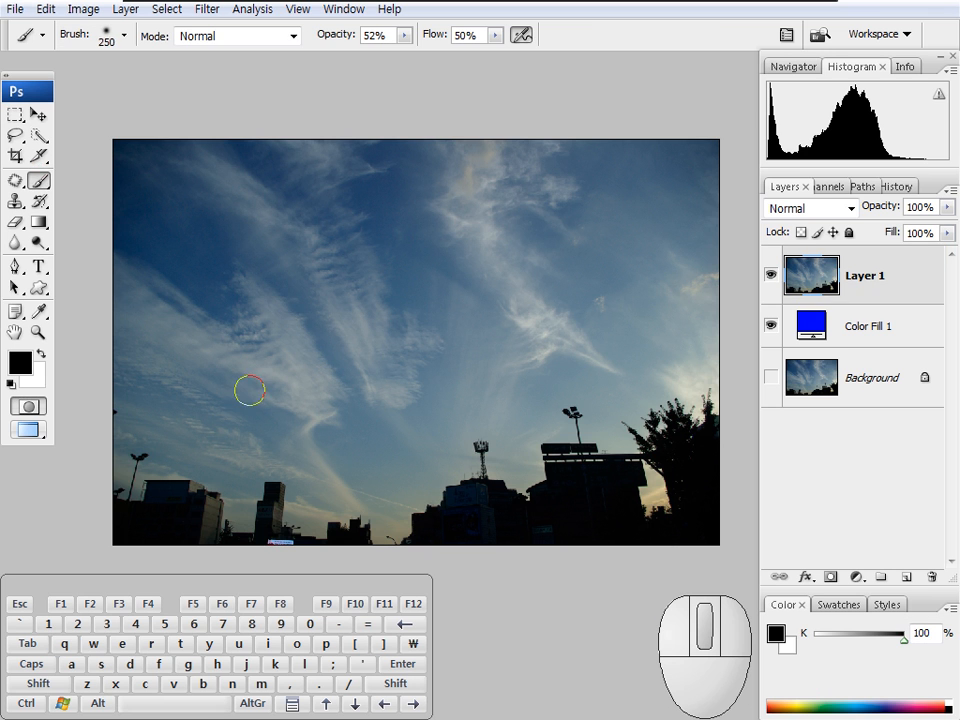
key(bracketright)
key(bracketright)
drag(266, 317, 270, 300)
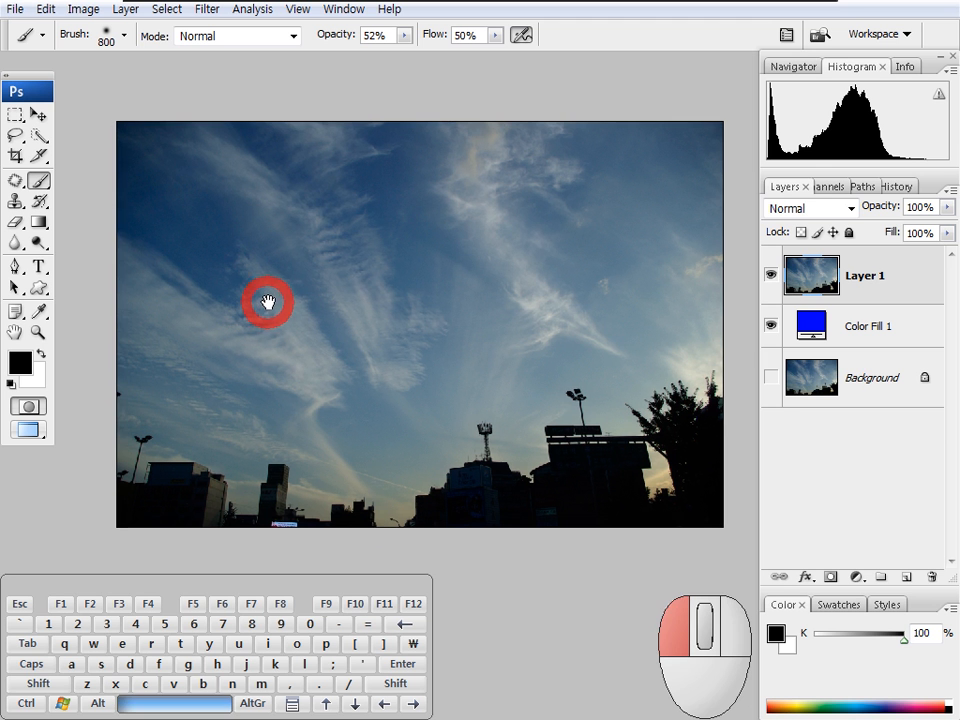
mouse_move(216, 122)
mouse_down()
mouse_move(118, 189)
mouse_move(291, 129)
mouse_move(293, 265)
mouse_move(365, 317)
mouse_up()
mouse_move(626, 187)
mouse_down()
mouse_move(656, 203)
mouse_move(657, 298)
mouse_move(696, 338)
mouse_move(621, 397)
mouse_move(619, 350)
mouse_move(502, 393)
mouse_move(384, 460)
mouse_move(291, 392)
mouse_move(255, 429)
mouse_move(250, 480)
mouse_move(198, 434)
mouse_move(164, 383)
mouse_move(158, 267)
mouse_move(192, 218)
mouse_move(275, 355)
mouse_move(373, 309)
mouse_move(229, 412)
mouse_move(391, 309)
mouse_move(346, 394)
mouse_move(345, 297)
mouse_move(302, 378)
mouse_move(595, 368)
mouse_move(568, 378)
mouse_move(523, 438)
mouse_move(530, 402)
mouse_move(672, 330)
mouse_move(605, 381)
mouse_move(702, 243)
mouse_move(603, 221)
mouse_move(425, 204)
mouse_move(398, 147)
mouse_move(146, 284)
mouse_move(123, 334)
mouse_move(294, 329)
mouse_move(403, 408)
mouse_move(515, 308)
mouse_move(641, 278)
mouse_move(669, 341)
mouse_move(602, 250)
mouse_move(504, 149)
mouse_move(219, 254)
mouse_move(207, 392)
mouse_move(567, 327)
mouse_move(676, 320)
mouse_move(630, 380)
mouse_move(673, 334)
mouse_move(535, 404)
mouse_up()
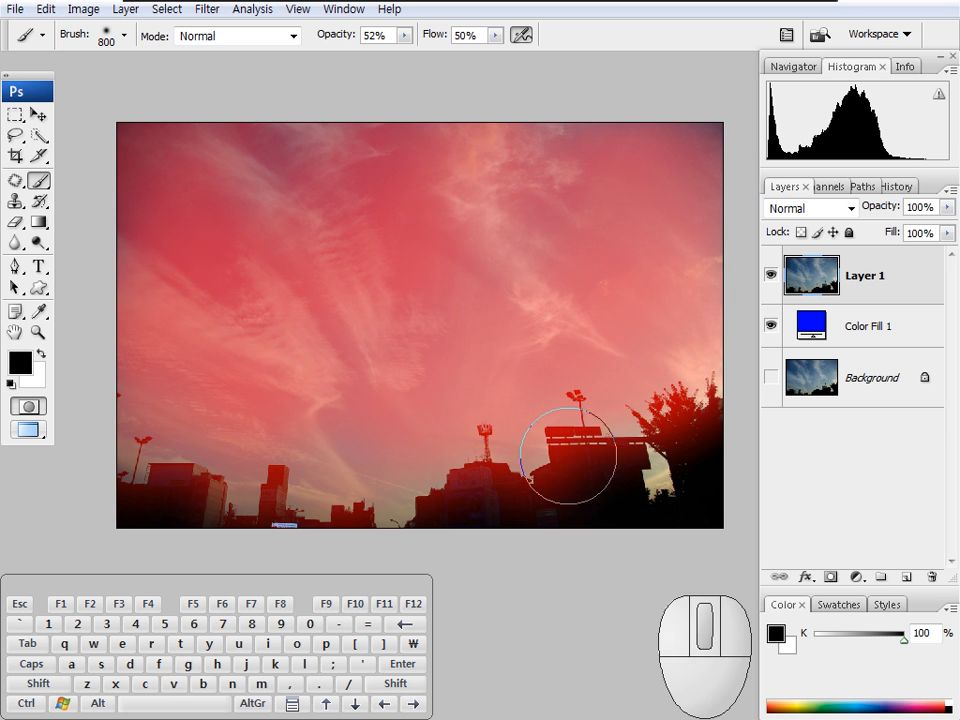
Step: Paint white over the buildings in the quick mask, and turn the resulting selection into a layer mask on Layer 1
key(x)
mouse_move(600, 482)
mouse_down()
mouse_move(568, 505)
mouse_move(613, 513)
mouse_move(669, 435)
mouse_move(497, 489)
mouse_move(597, 448)
mouse_move(668, 458)
mouse_move(435, 502)
mouse_up()
mouse_move(200, 505)
mouse_down()
mouse_move(169, 497)
mouse_move(266, 510)
mouse_move(350, 538)
mouse_move(461, 512)
mouse_move(692, 407)
mouse_move(591, 470)
mouse_up()
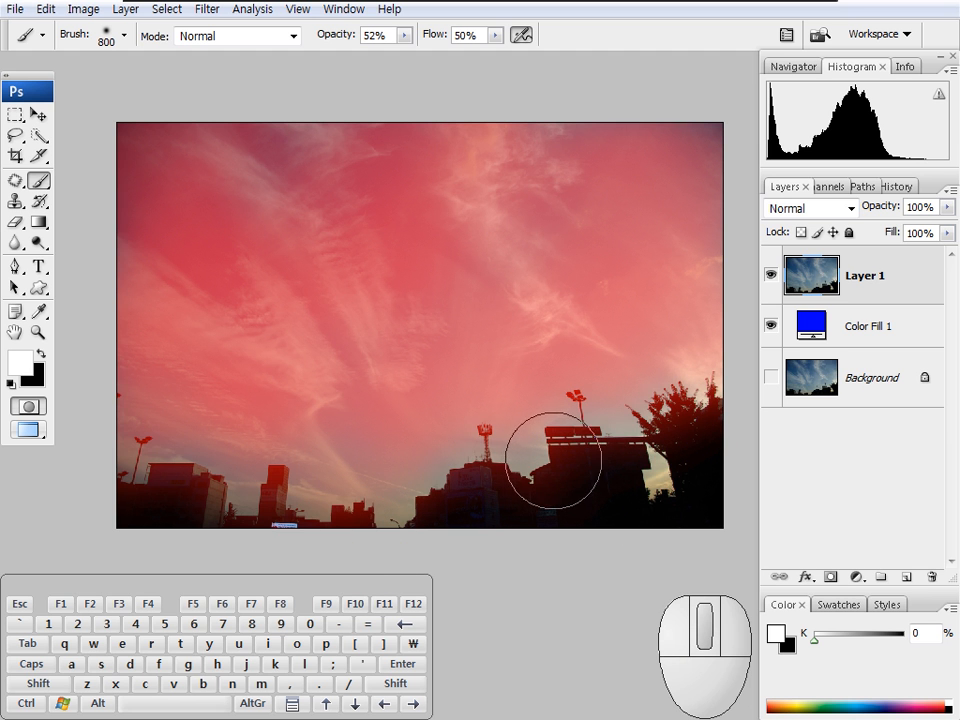
key(q)
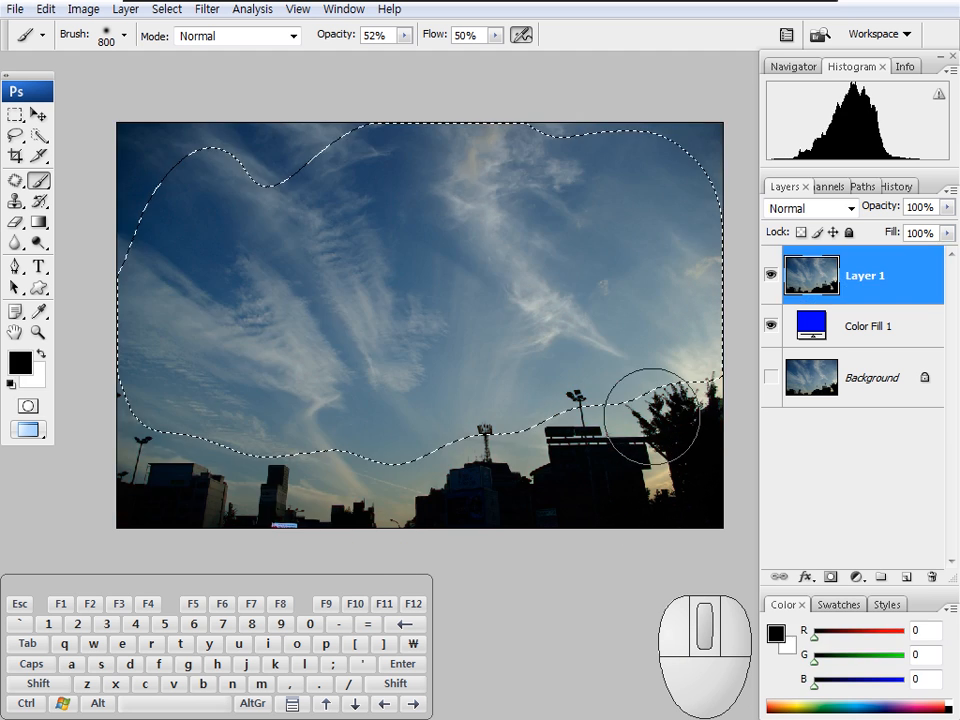
click(830, 577)
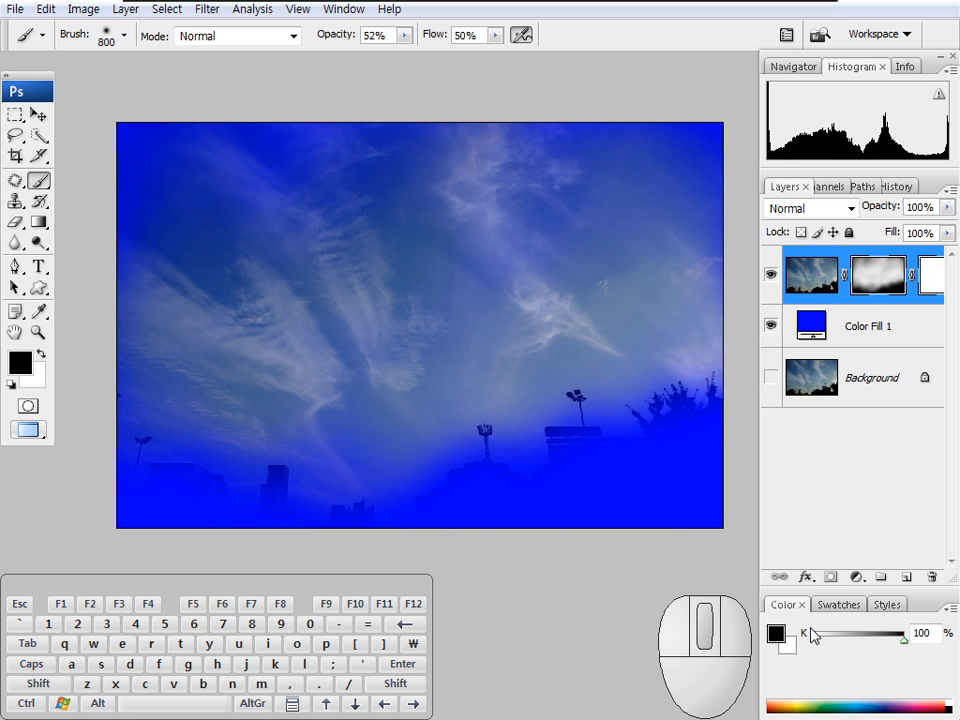
click(931, 285)
alt+click(932, 577)
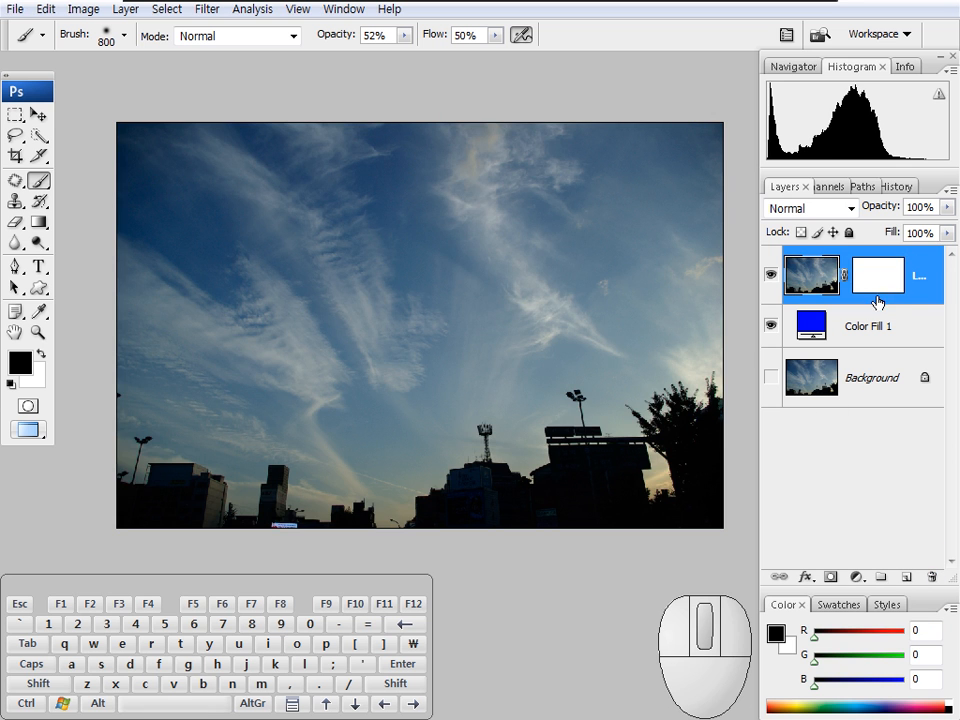
key(ctrl+alt+z)
Step: Delete the extra vector mask from Layer 1 and make its layer mask active
click(927, 287)
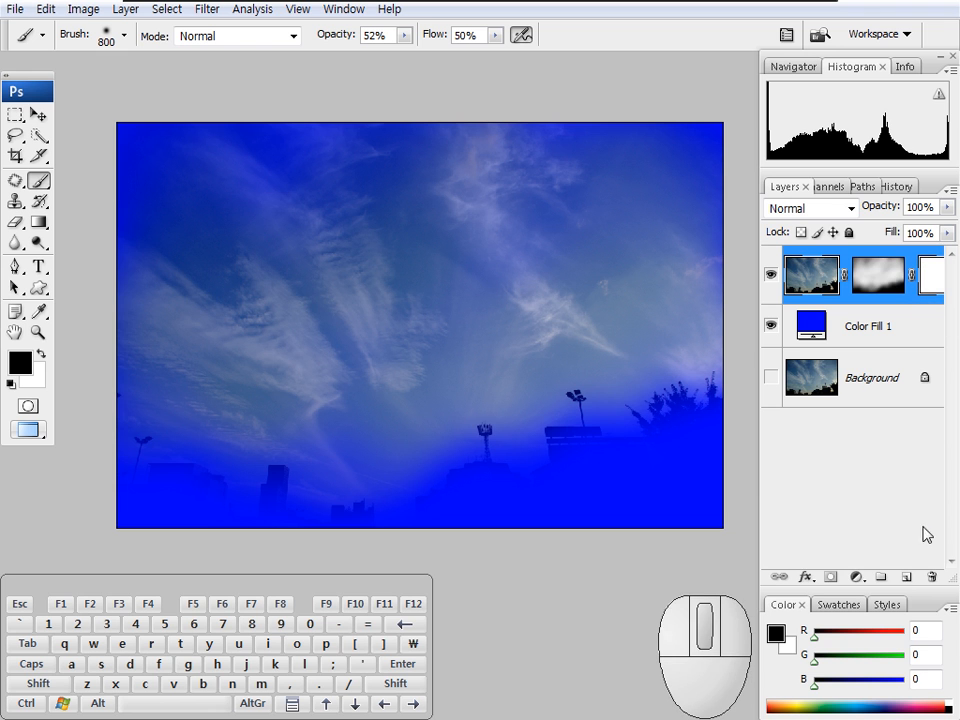
click(897, 292)
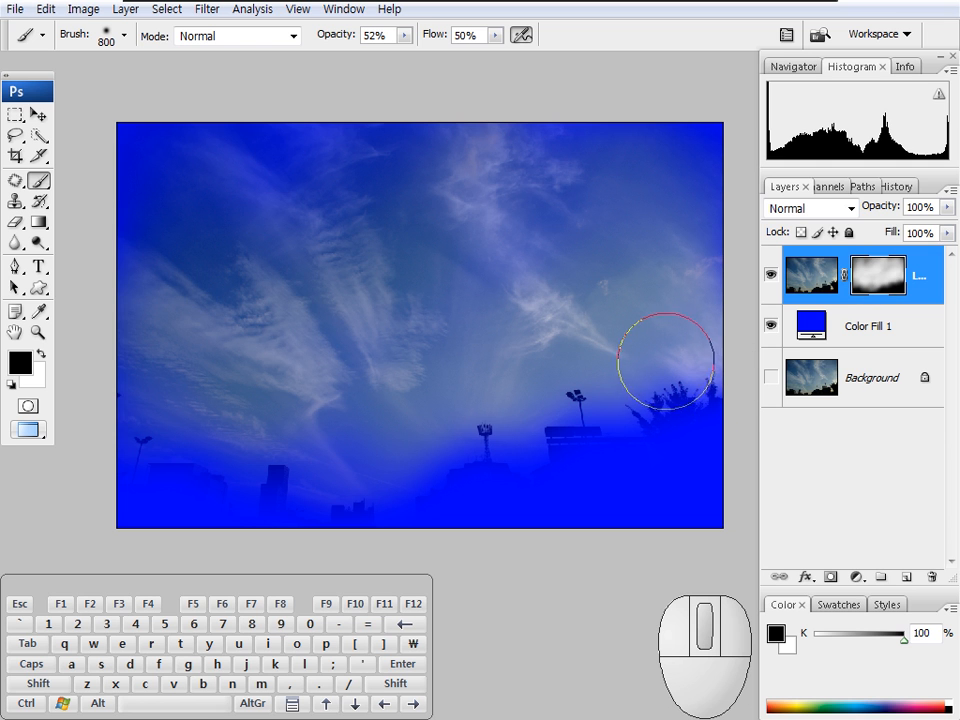
drag(705, 397, 545, 430)
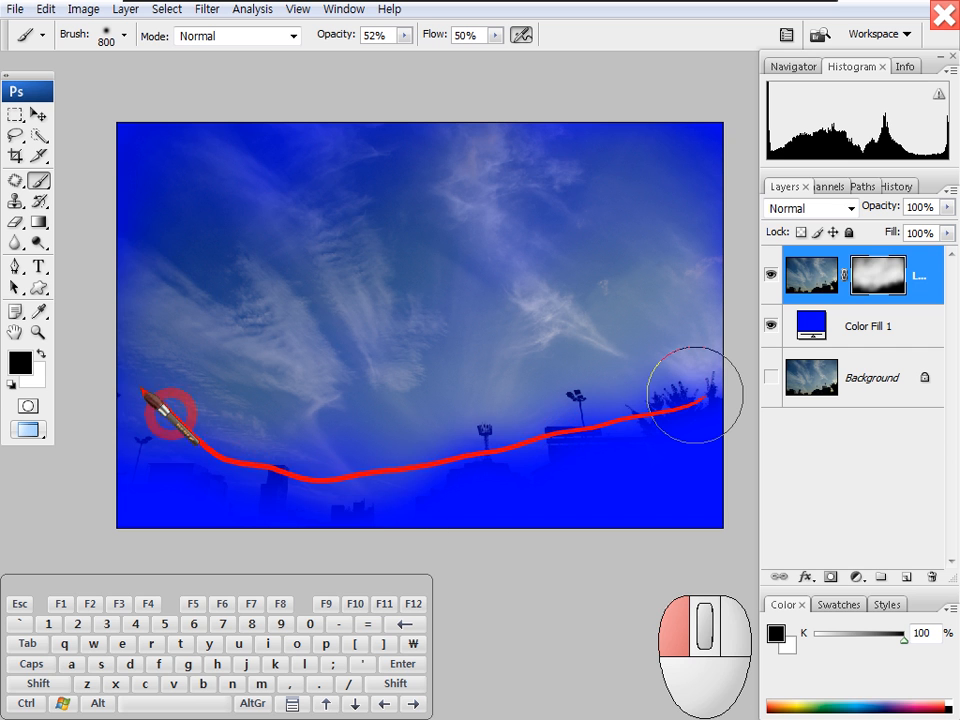
drag(211, 452, 352, 190)
drag(706, 210, 723, 189)
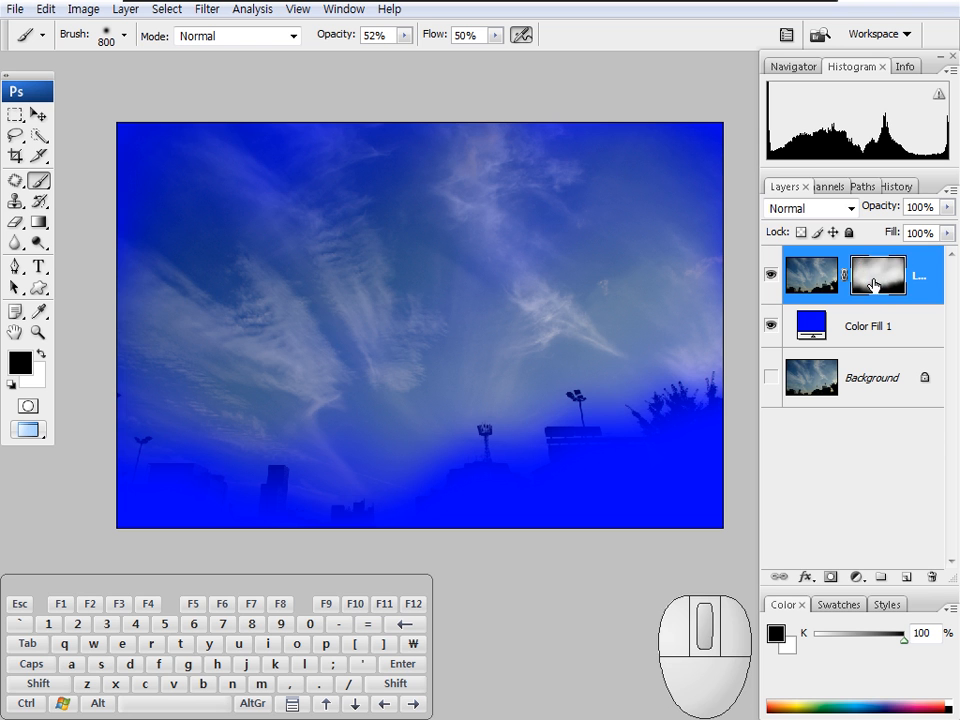
click(168, 10)
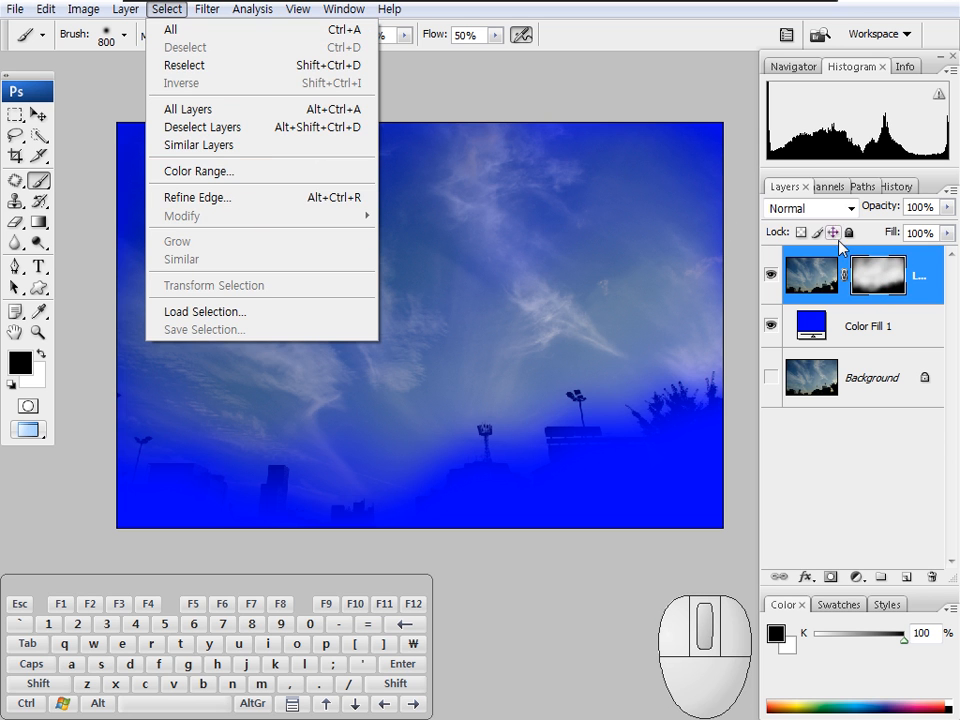
Step: Display Layer 1's mask alone, invert its tones, and return to the image view
alt+click(876, 283)
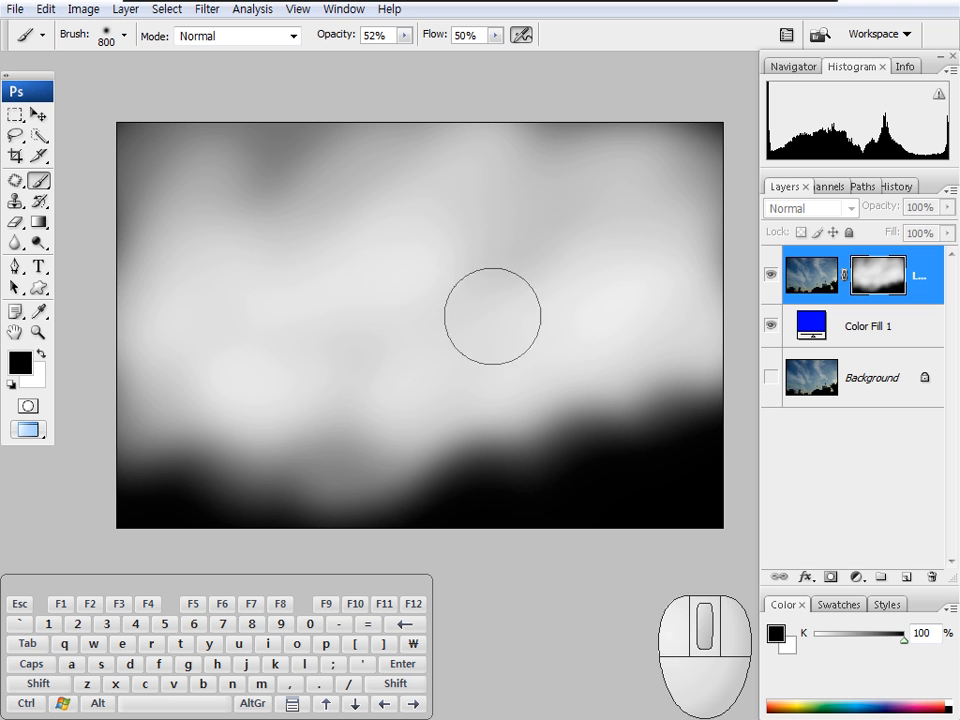
drag(405, 253, 418, 282)
mouse_move(611, 489)
mouse_down()
mouse_move(617, 480)
mouse_move(649, 501)
mouse_up()
key(Escape)
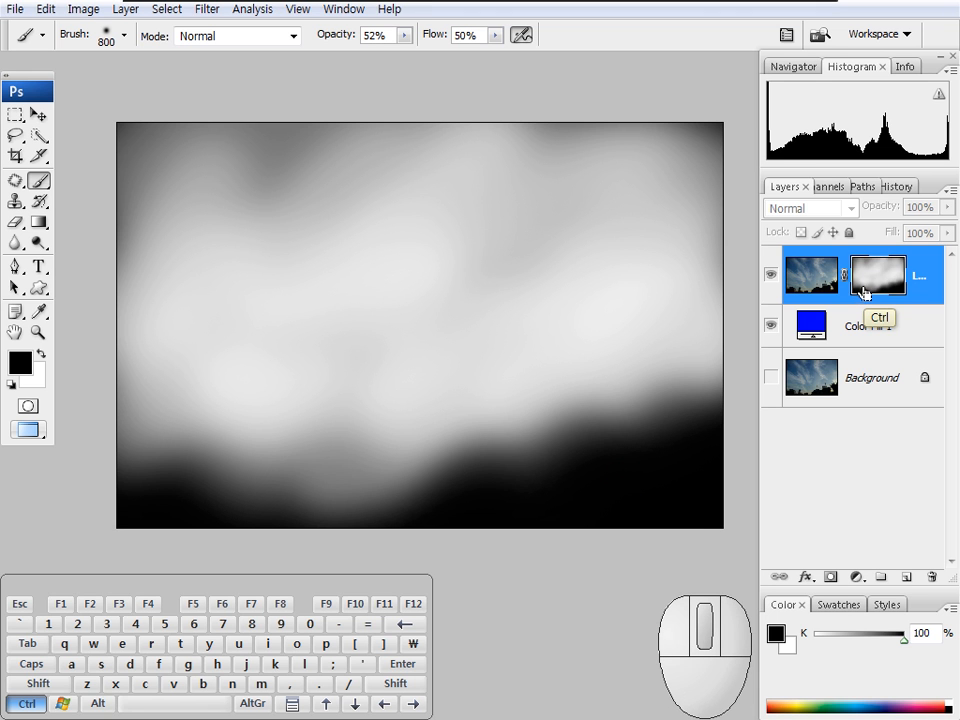
key(ctrl+i)
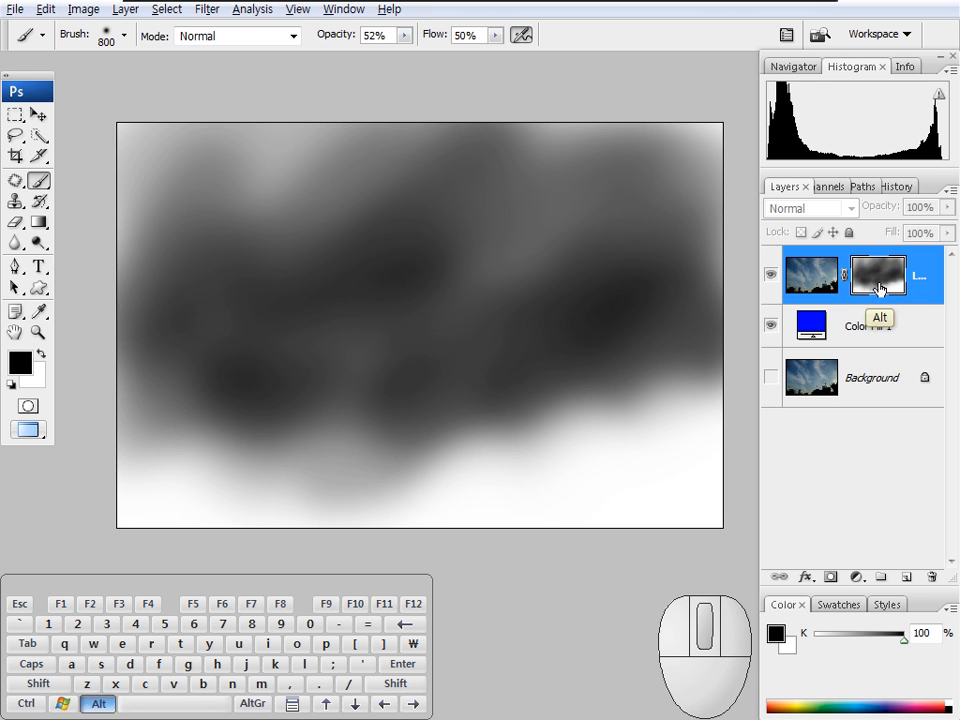
alt+click(878, 284)
click(882, 284)
key(space)
drag(615, 327, 590, 339)
key(space)
key(space)
drag(322, 189, 324, 229)
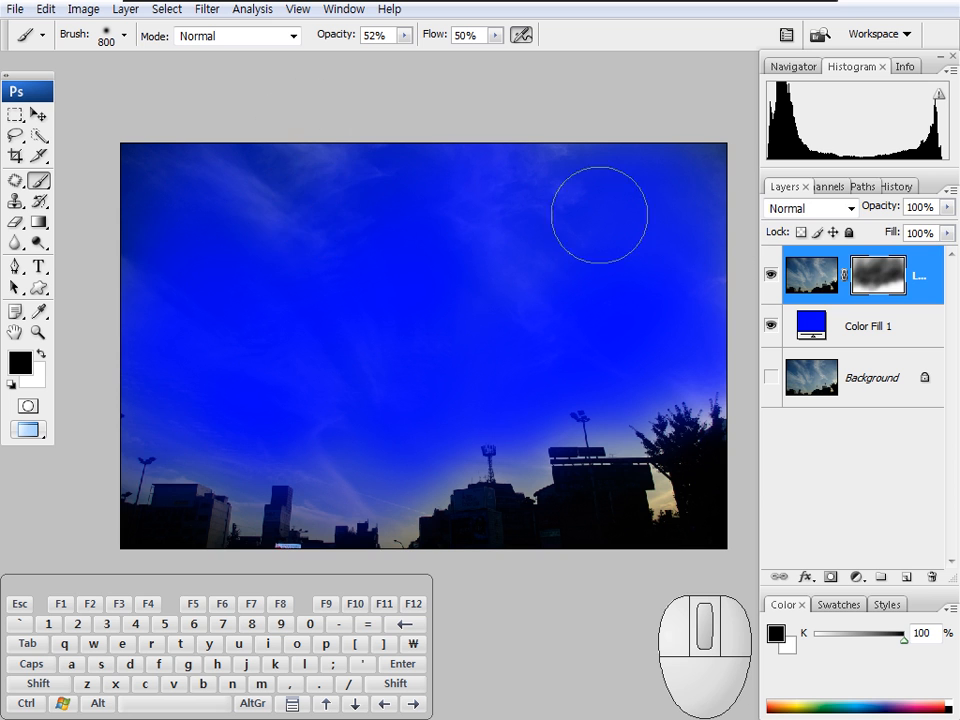
Step: Paint black over the gray sky area of Layer 1's mask in mask view, and return to the image
alt+click(876, 284)
alt+click(879, 281)
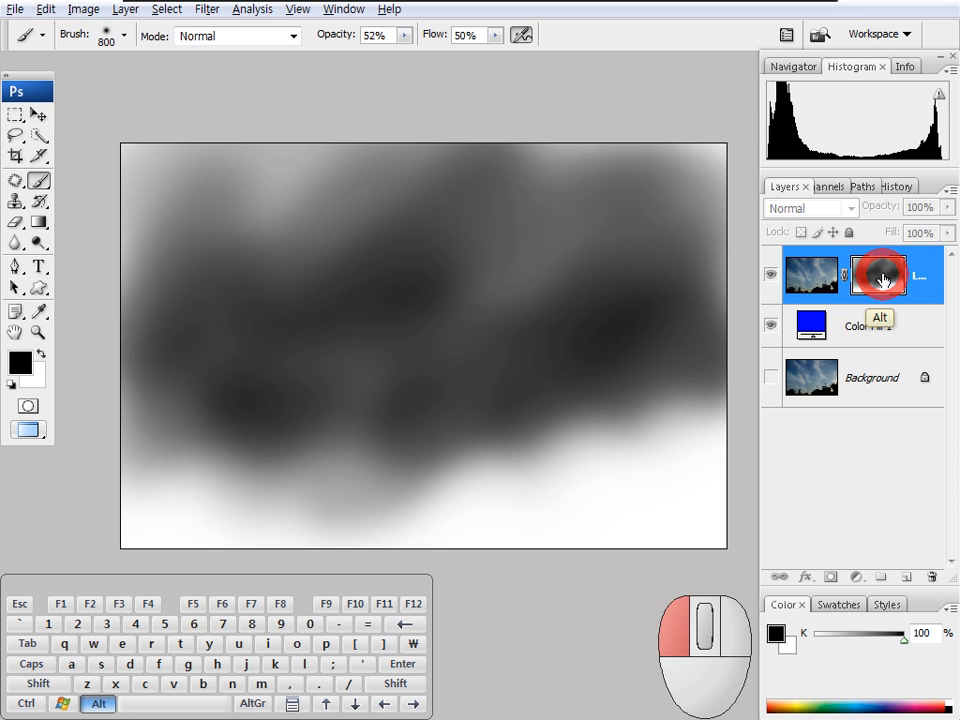
mouse_move(338, 126)
mouse_down()
mouse_move(321, 111)
mouse_move(176, 171)
mouse_move(144, 111)
mouse_move(309, 110)
mouse_move(285, 210)
mouse_move(553, 101)
mouse_move(604, 221)
mouse_move(691, 311)
mouse_move(671, 366)
mouse_move(690, 364)
mouse_move(624, 399)
mouse_move(557, 404)
mouse_move(521, 444)
mouse_move(358, 459)
mouse_move(322, 497)
mouse_move(261, 426)
mouse_move(208, 454)
mouse_move(144, 429)
mouse_move(320, 447)
mouse_move(700, 375)
mouse_up()
alt+click(870, 281)
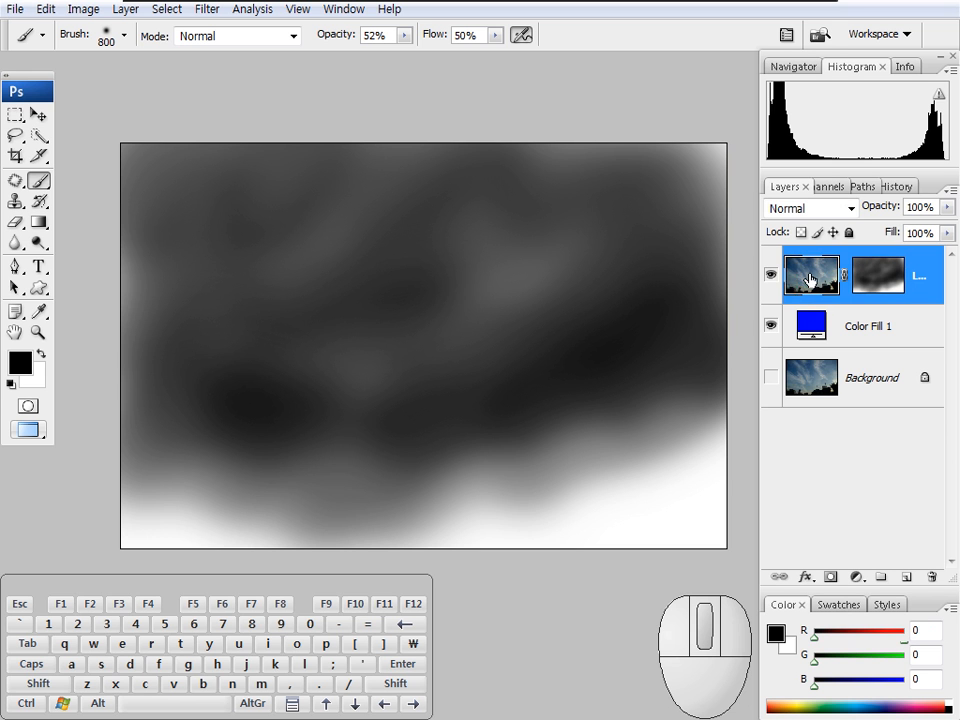
Step: Hide and show Layer 1 to compare the masked photo with the solid color layer beneath it
click(790, 282)
click(858, 321)
click(772, 276)
click(858, 330)
click(770, 276)
Step: Change the Color Fill 1 layer's color to a slightly darker, less saturated blue
double_click(810, 320)
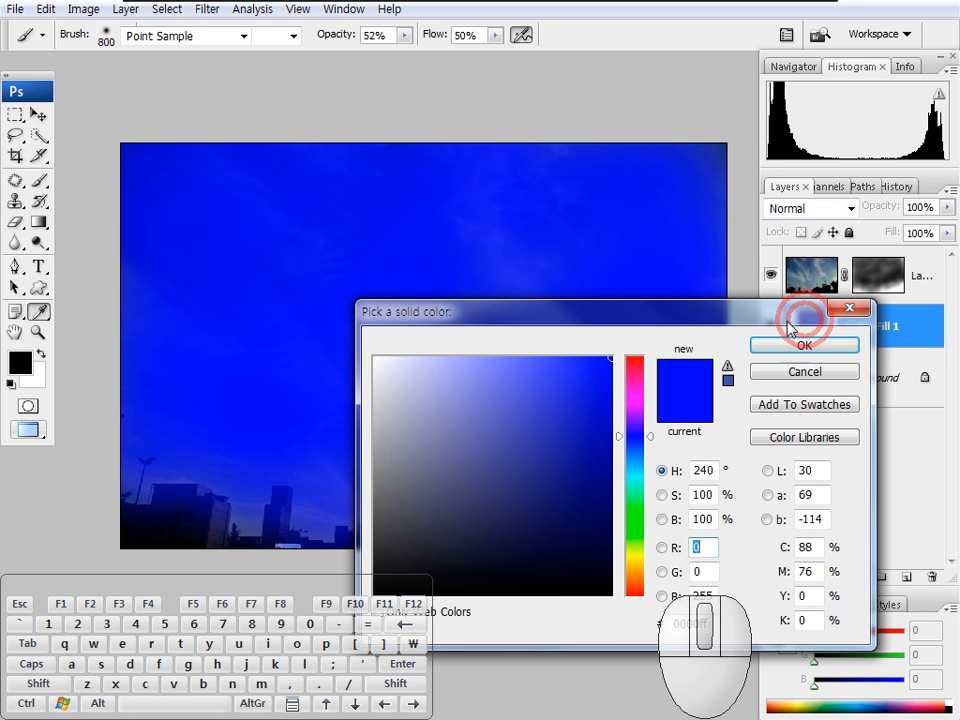
click(578, 408)
click(569, 437)
click(583, 437)
click(596, 433)
click(574, 388)
click(542, 407)
click(553, 452)
click(551, 401)
click(566, 394)
click(813, 345)
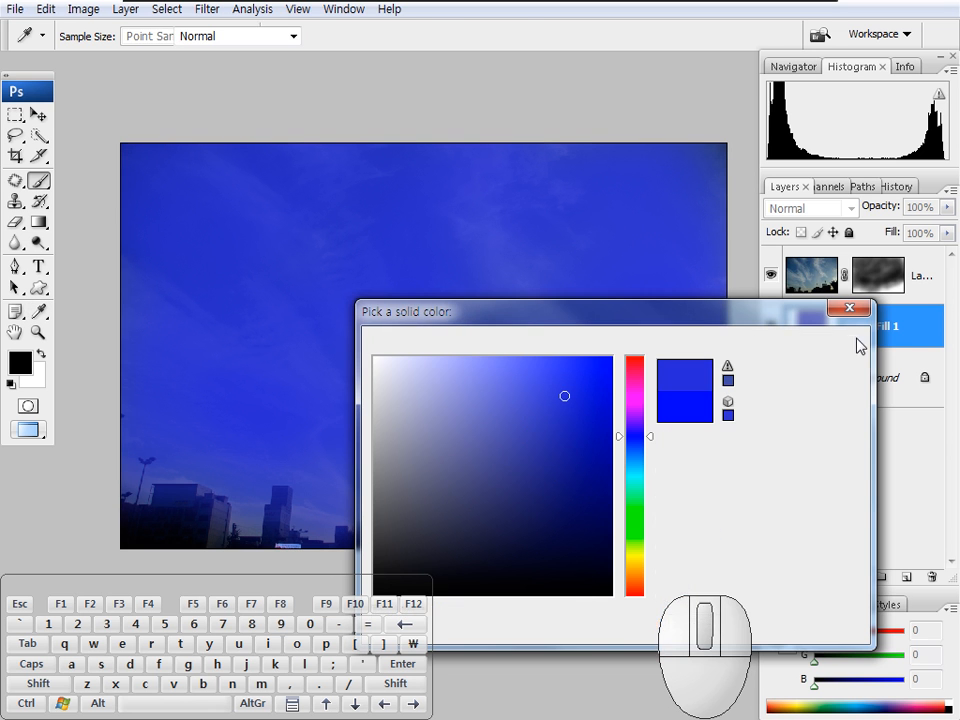
Step: Toggle Layer 1's visibility, try the Multiply blend mode on it, and set the mode back to Normal
click(918, 279)
click(769, 280)
click(769, 280)
click(849, 209)
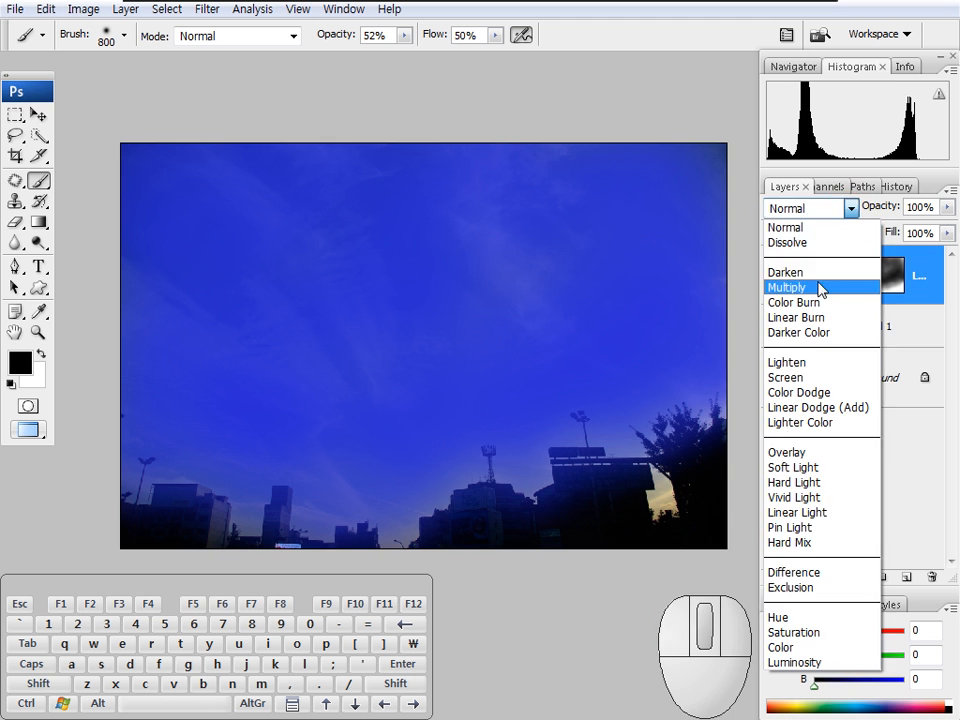
click(820, 289)
click(840, 208)
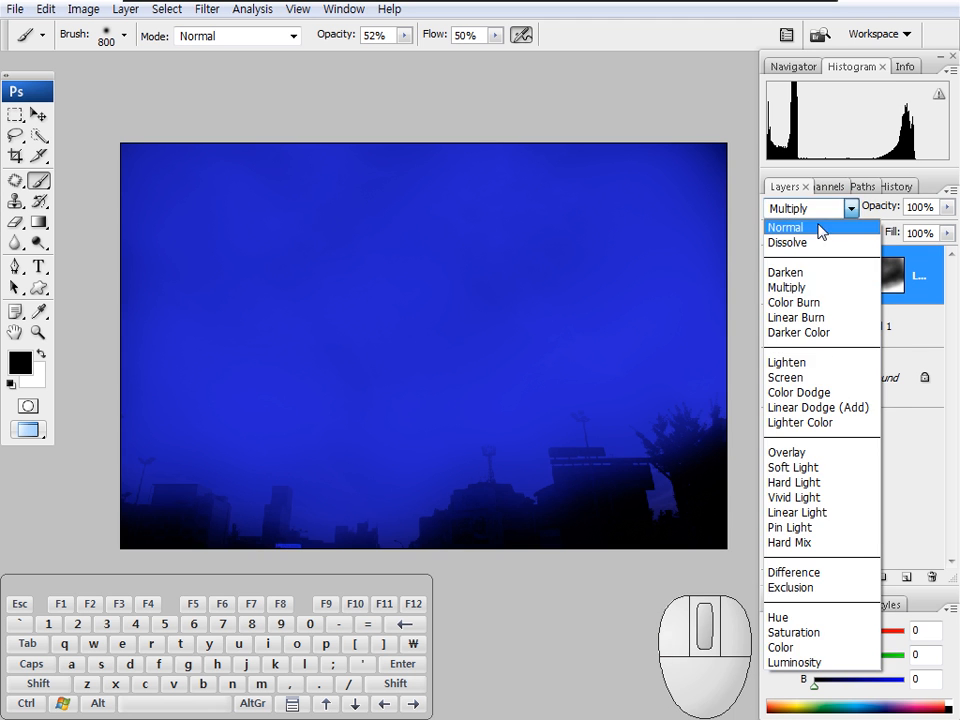
click(823, 223)
Step: Display Layer 1's mask alone on the canvas to examine its gray tones
key(space)
drag(561, 371, 560, 337)
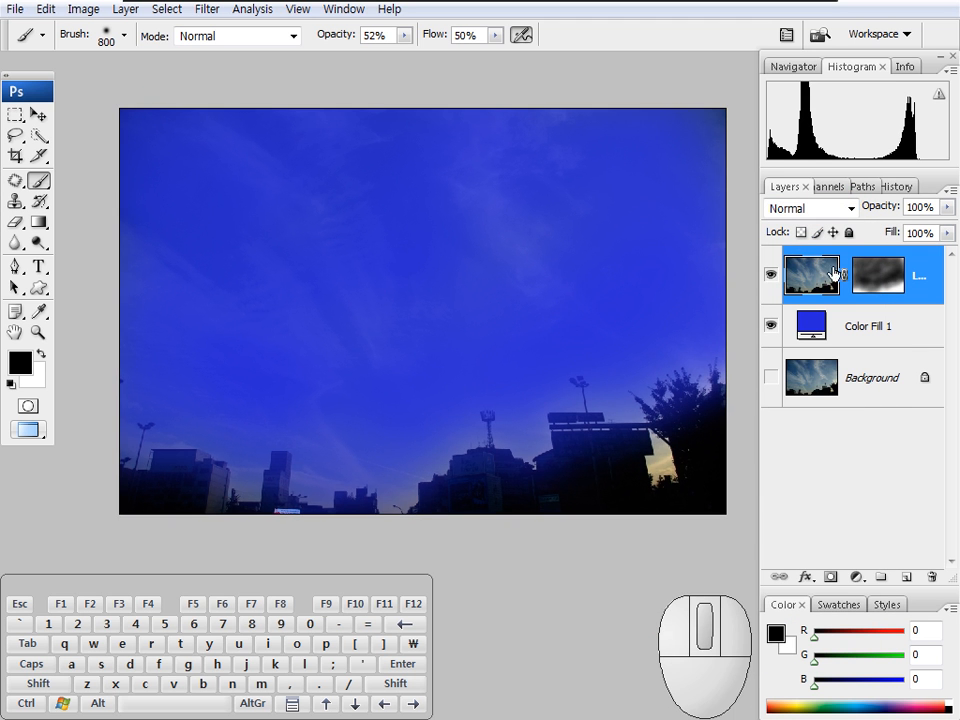
alt+click(882, 285)
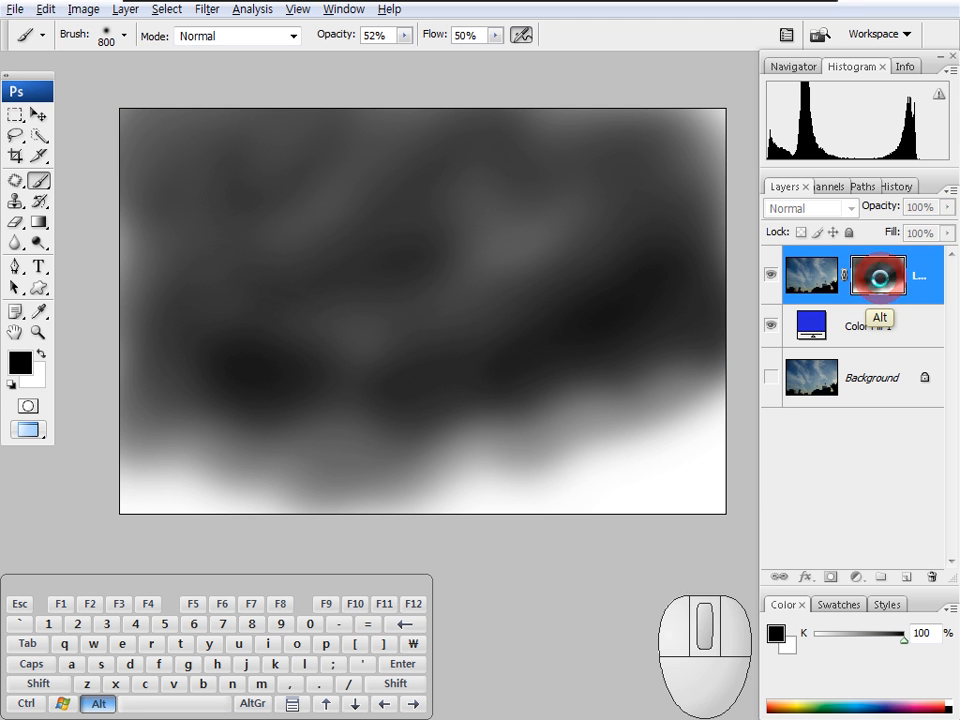
Step: Leave the mask-only view and delete the masked photo layer and the Color Fill 1 layer, keeping only the Background
alt+click(880, 278)
alt+click(930, 578)
alt+click(930, 578)
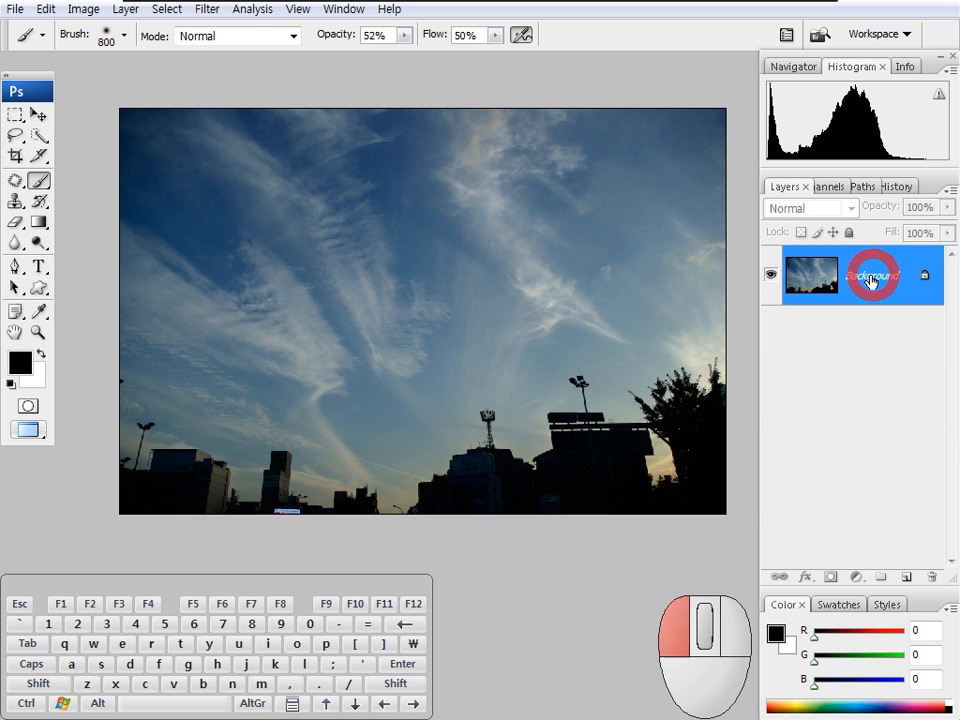
Step: Select the whole sky above the buildings and trees using the Quick Selection tool with a brush size of 700
click(167, 12)
click(330, 38)
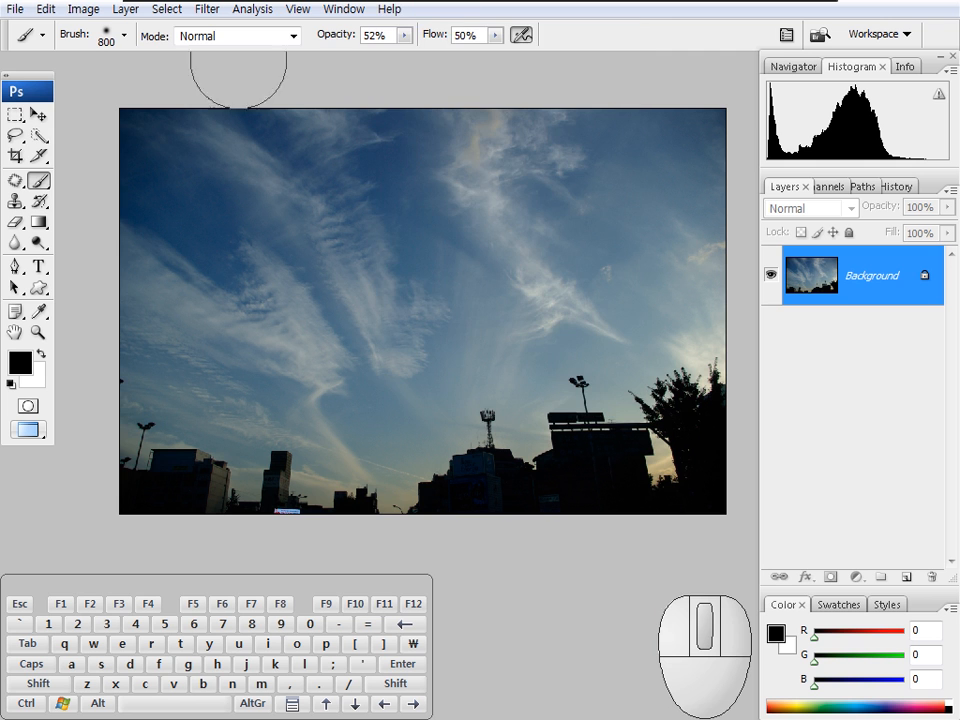
click(40, 142)
click(100, 134)
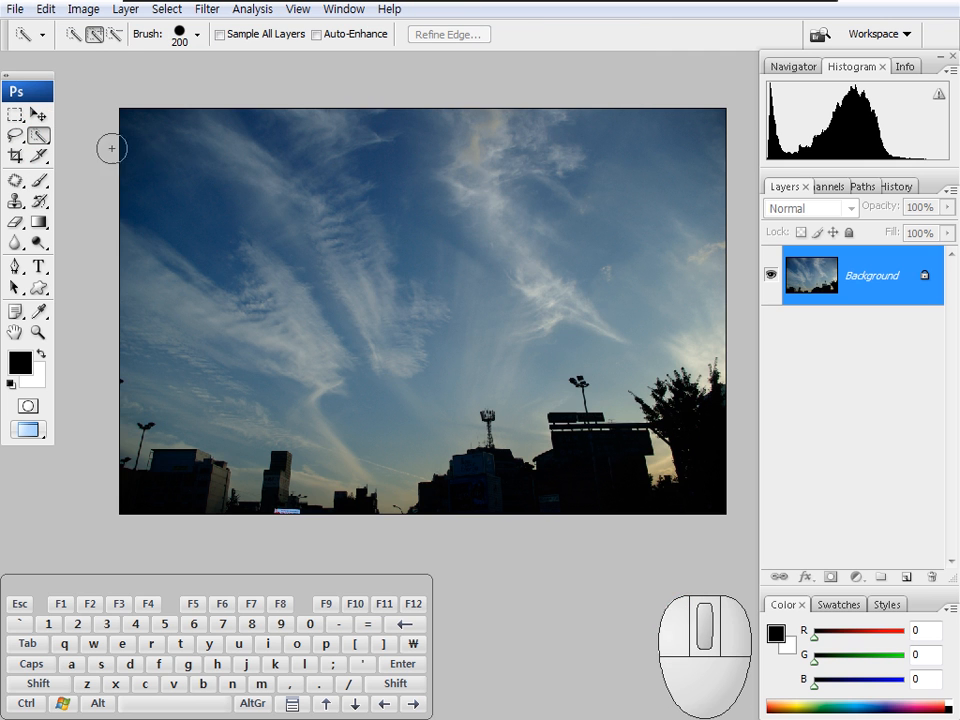
key(space)
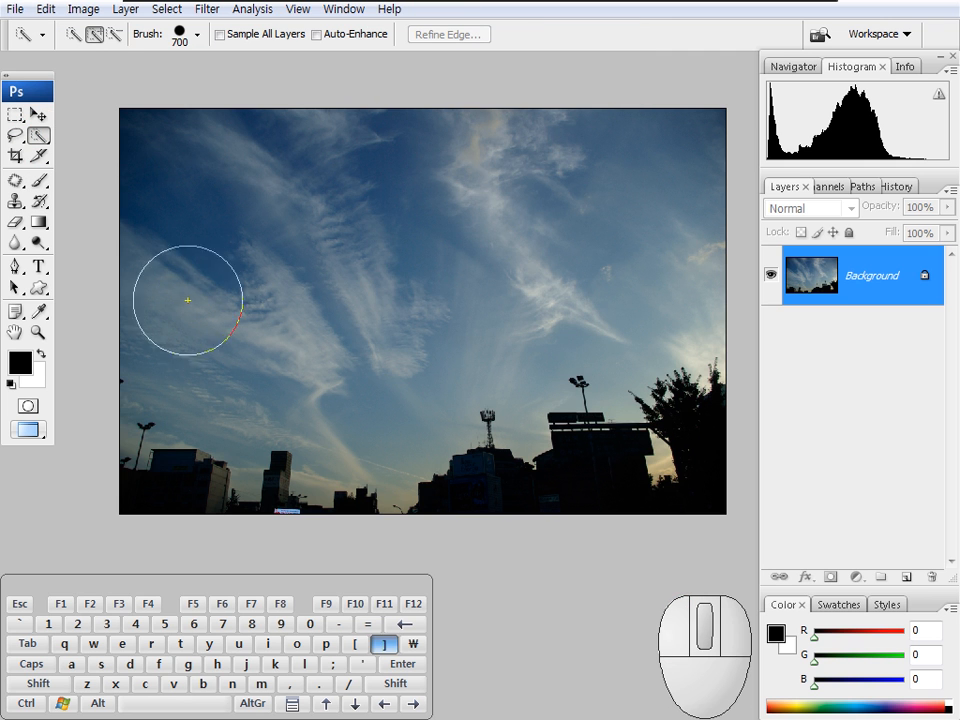
key(bracketright)
mouse_move(171, 161)
mouse_down()
mouse_move(175, 336)
mouse_move(172, 203)
mouse_move(188, 331)
mouse_move(225, 394)
mouse_move(253, 404)
mouse_move(282, 368)
mouse_move(330, 391)
mouse_move(337, 407)
mouse_move(627, 237)
mouse_move(664, 219)
mouse_up()
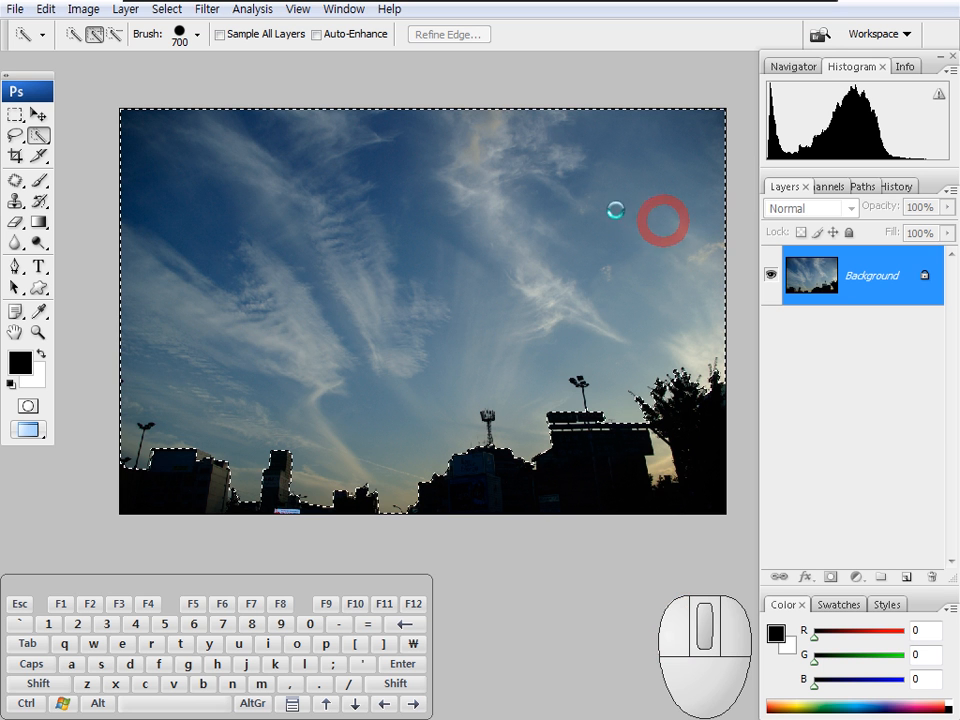
Step: Duplicate the Background layer and add a Hue/Saturation adjustment layer above it, masked to the sky selection
right_click(860, 284)
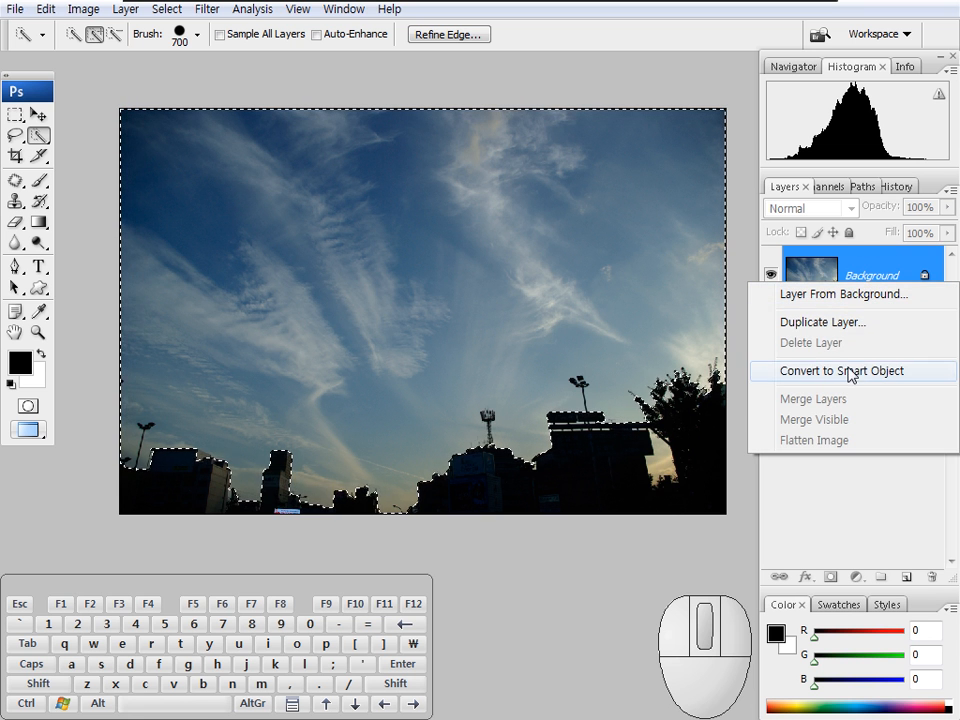
click(864, 320)
click(638, 213)
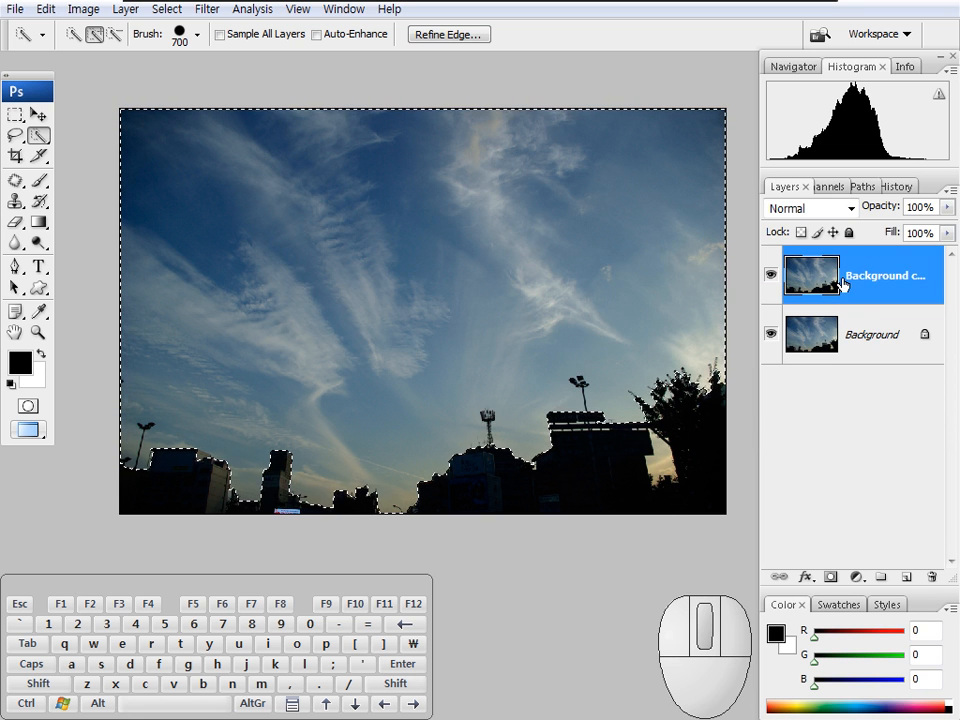
click(856, 578)
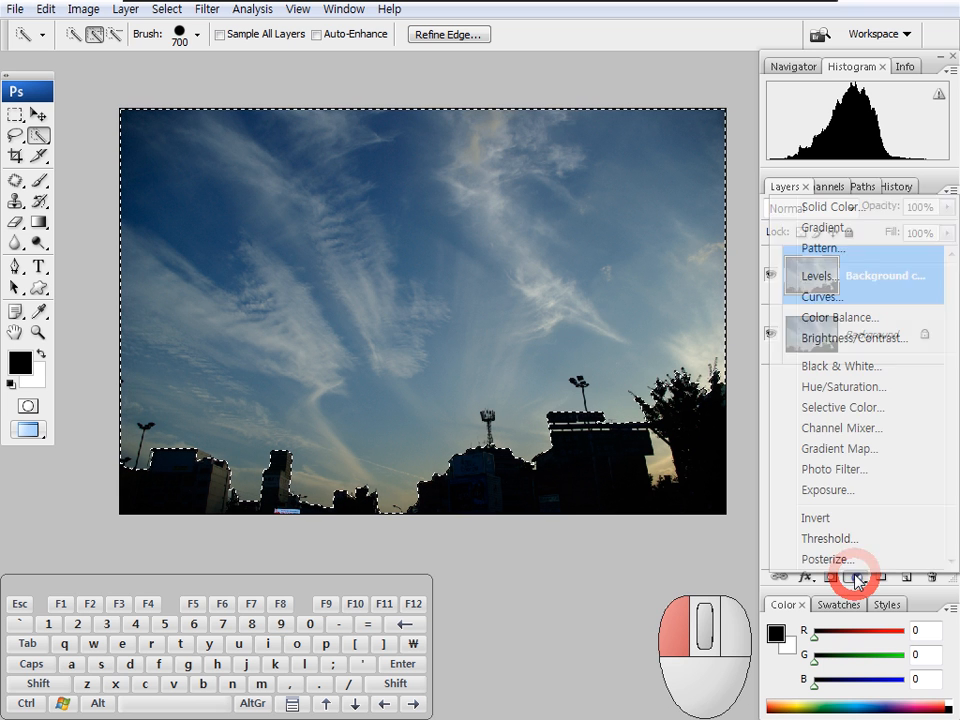
click(847, 390)
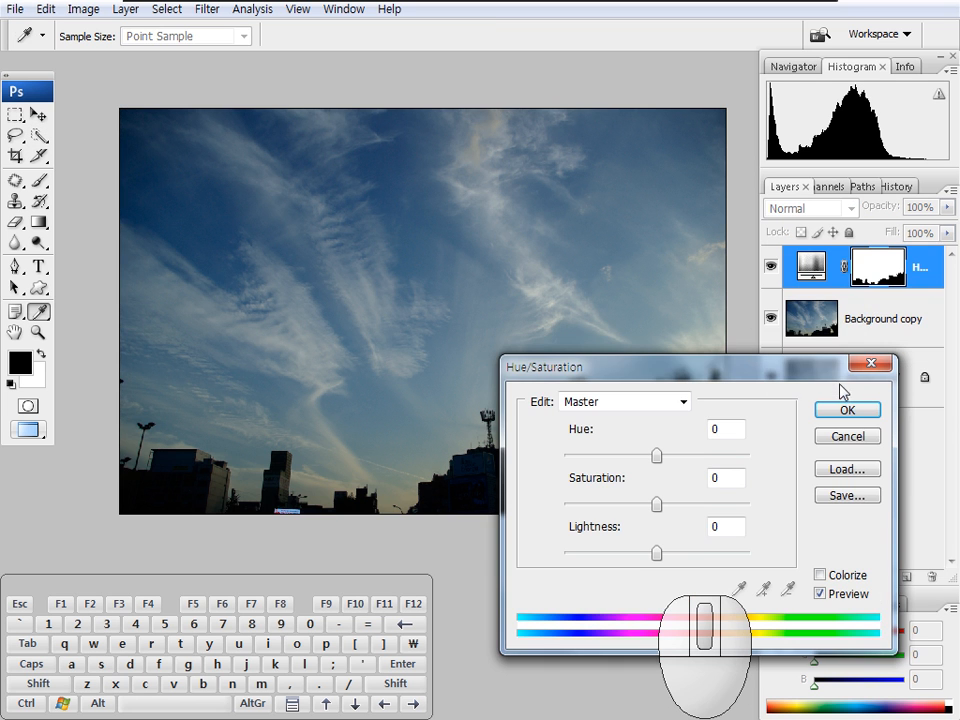
drag(776, 369, 776, 342)
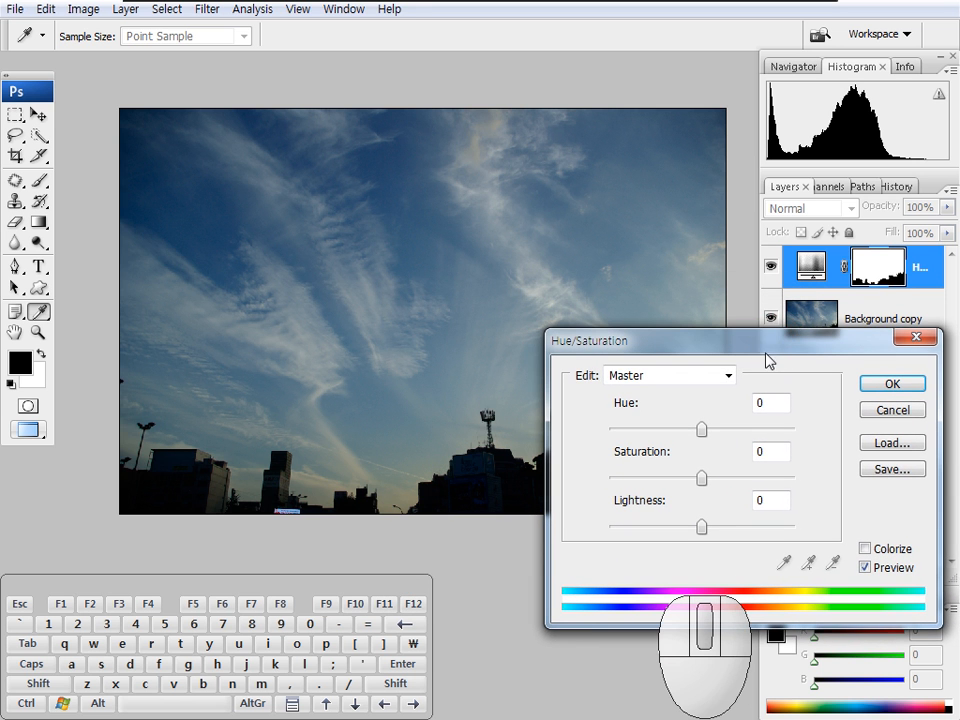
mouse_move(900, 252)
mouse_down()
mouse_move(853, 268)
mouse_move(873, 262)
mouse_up()
mouse_move(446, 434)
mouse_down()
mouse_move(414, 499)
mouse_move(228, 488)
mouse_move(125, 455)
mouse_move(133, 133)
mouse_move(617, 124)
mouse_move(716, 375)
mouse_move(614, 427)
mouse_move(527, 454)
mouse_move(474, 422)
mouse_move(438, 464)
mouse_up()
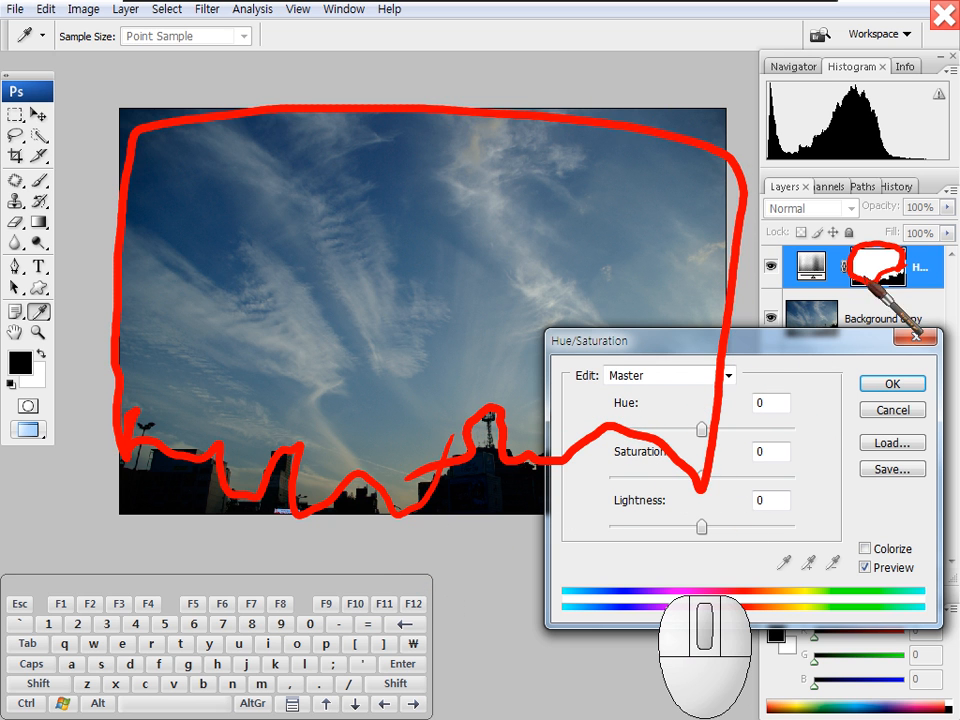
mouse_move(792, 310)
mouse_down()
mouse_move(848, 300)
mouse_move(833, 330)
mouse_move(790, 335)
mouse_move(785, 303)
mouse_move(833, 305)
mouse_move(799, 302)
mouse_up()
mouse_move(874, 254)
mouse_down()
mouse_move(896, 272)
mouse_move(868, 261)
mouse_move(873, 285)
mouse_up()
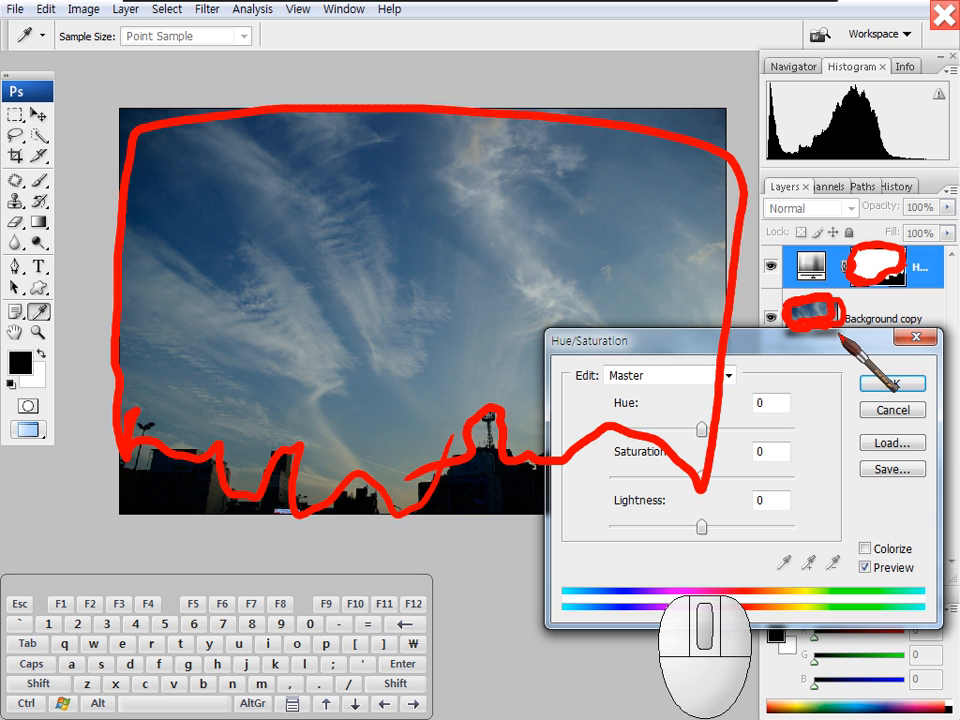
right_click(856, 331)
Step: Set the sky's Hue/Saturation adjustment to Hue +7, Saturation +18 and Lightness -34, and apply it
drag(838, 340, 794, 329)
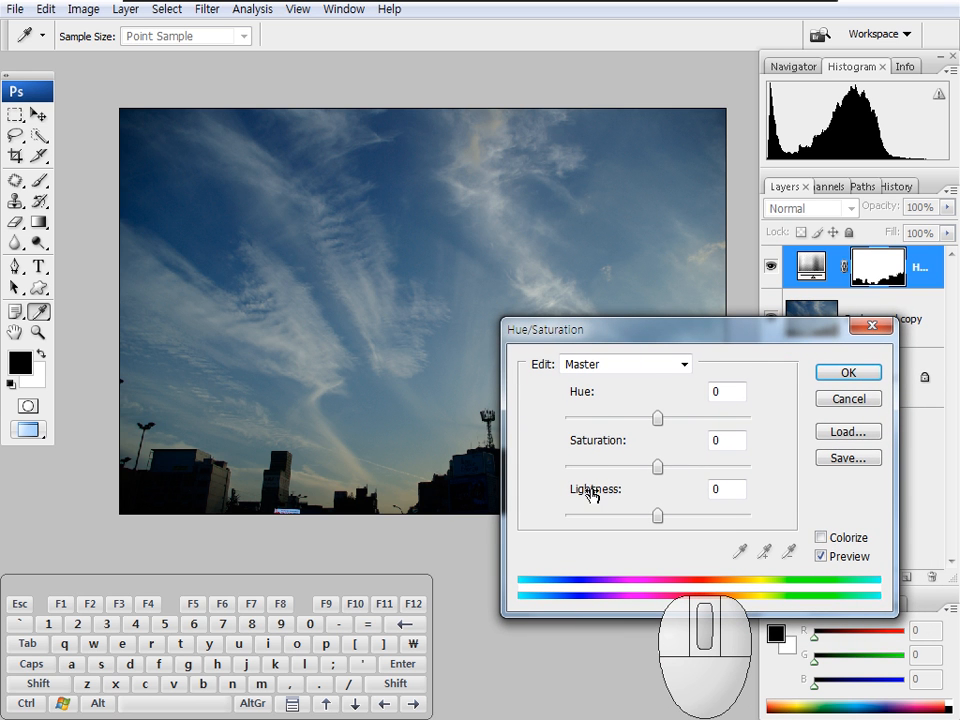
drag(691, 336, 728, 339)
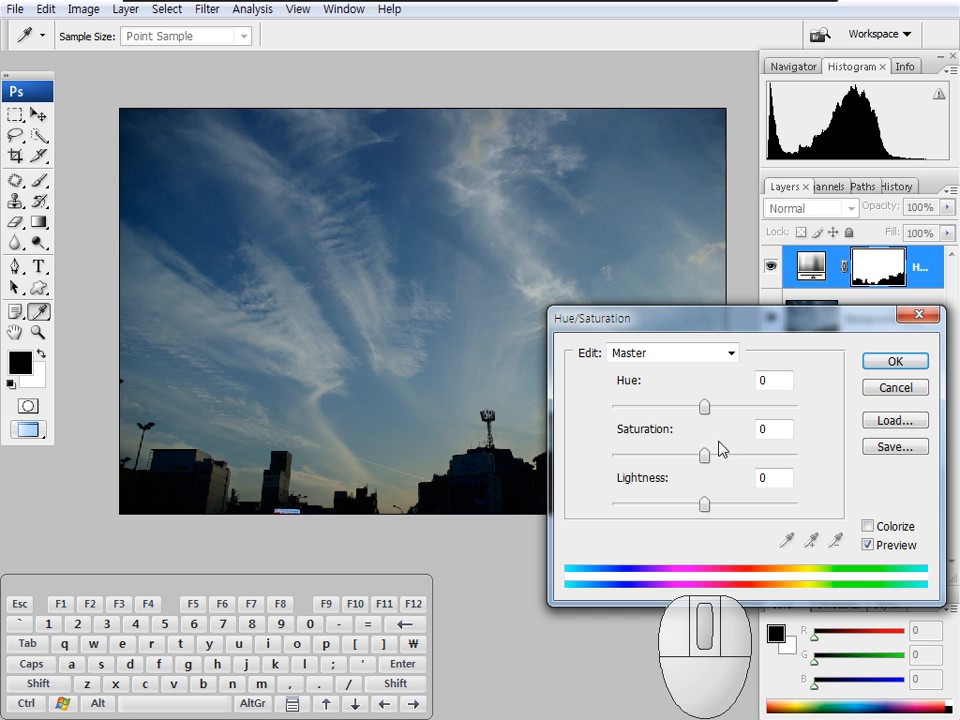
drag(707, 459, 763, 450)
mouse_move(710, 459)
mouse_down()
mouse_move(741, 455)
mouse_move(703, 456)
mouse_move(735, 461)
mouse_move(704, 457)
mouse_move(733, 459)
mouse_move(721, 457)
mouse_up()
mouse_move(705, 410)
mouse_down()
mouse_move(673, 405)
mouse_move(778, 405)
mouse_move(621, 407)
mouse_move(711, 405)
mouse_up()
mouse_move(705, 505)
mouse_down()
mouse_move(677, 506)
mouse_move(741, 507)
mouse_move(675, 508)
mouse_up()
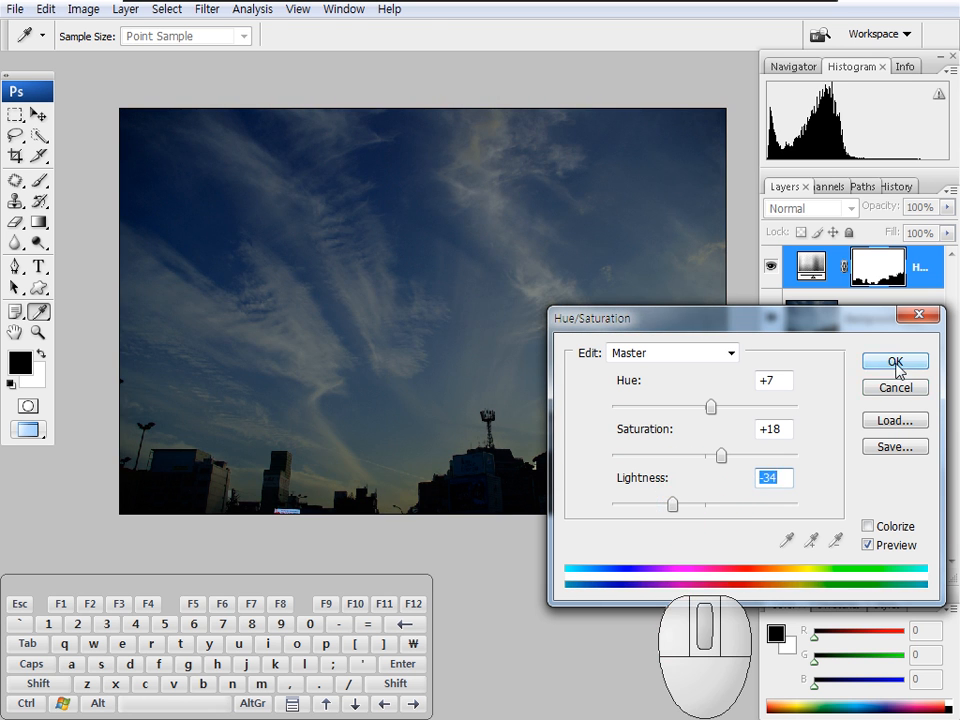
click(896, 363)
key(w)
drag(648, 347, 578, 341)
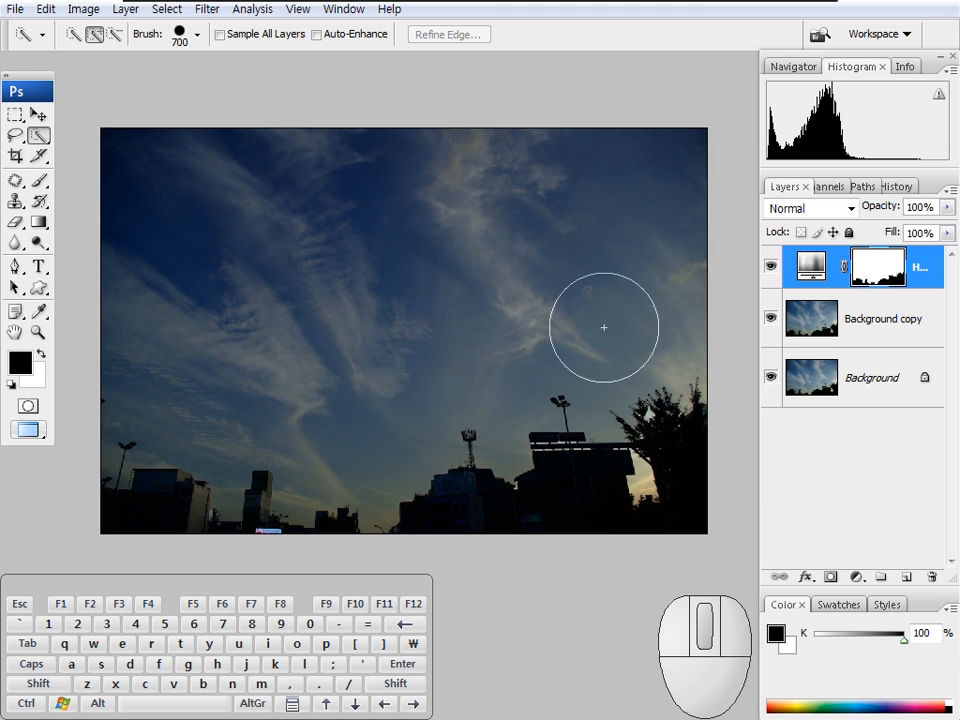
mouse_move(873, 287)
mouse_down()
mouse_move(842, 265)
mouse_move(896, 262)
mouse_move(887, 298)
mouse_up()
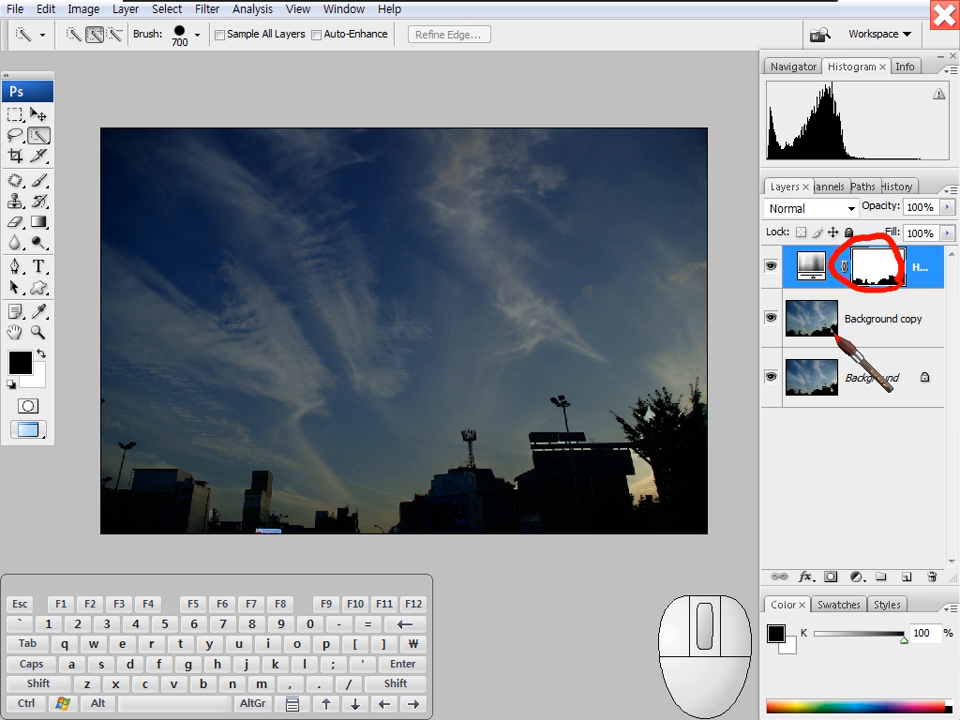
drag(709, 379, 555, 400)
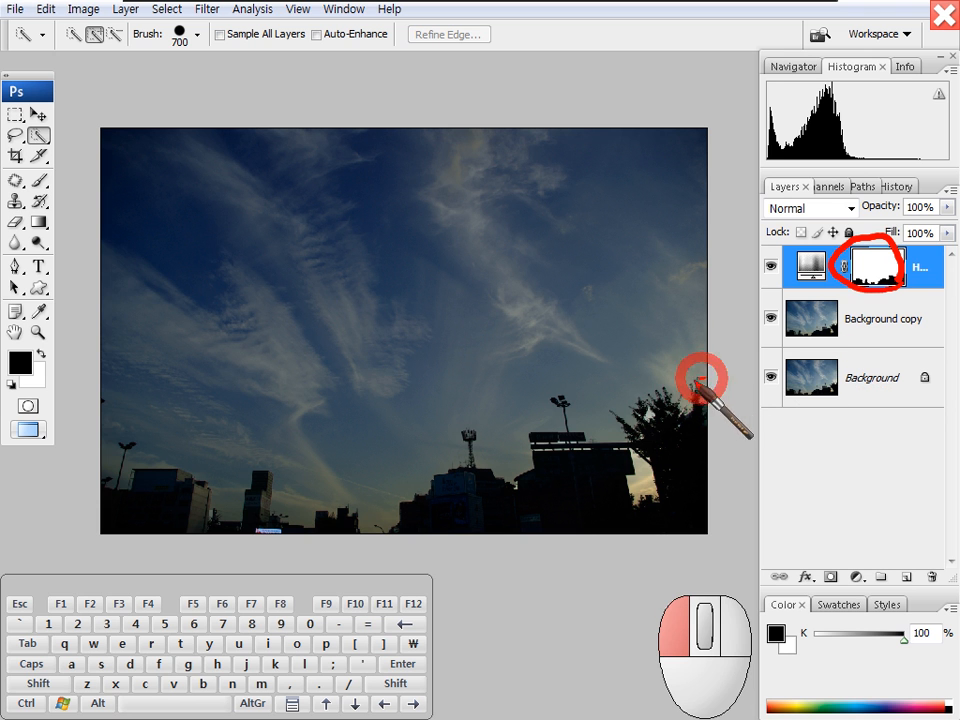
mouse_move(489, 436)
mouse_down()
mouse_move(380, 507)
mouse_move(234, 456)
mouse_move(97, 440)
mouse_move(120, 125)
mouse_move(714, 347)
mouse_move(716, 432)
mouse_up()
key(Escape)
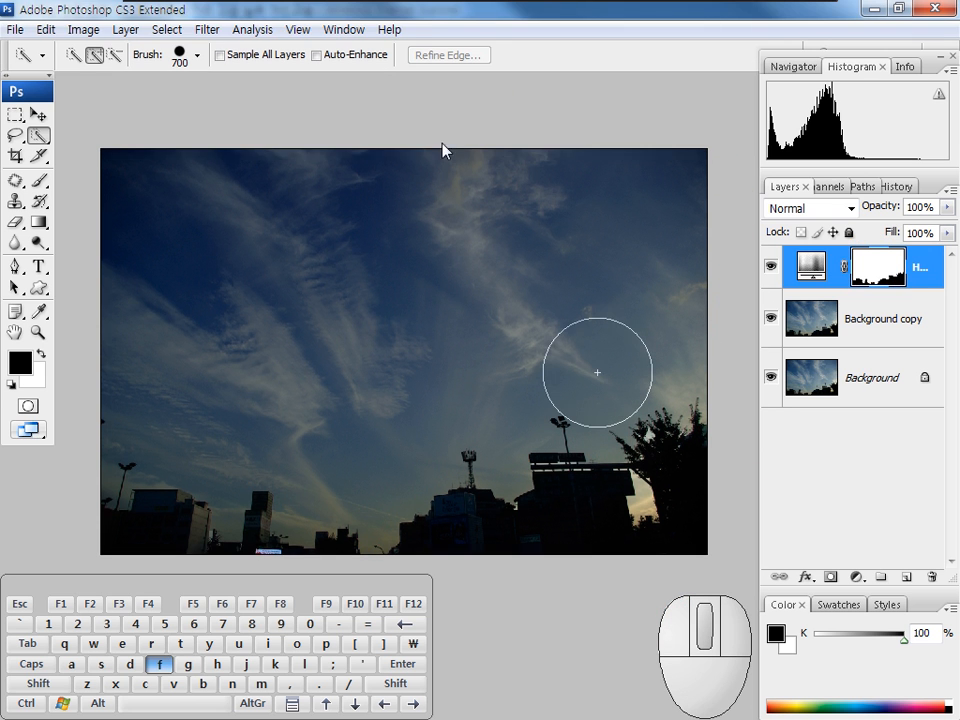
Step: Switch to the open photo of the girl on the stairs and show it in full screen mode with the menu bar
key(f)
key(f)
key(f)
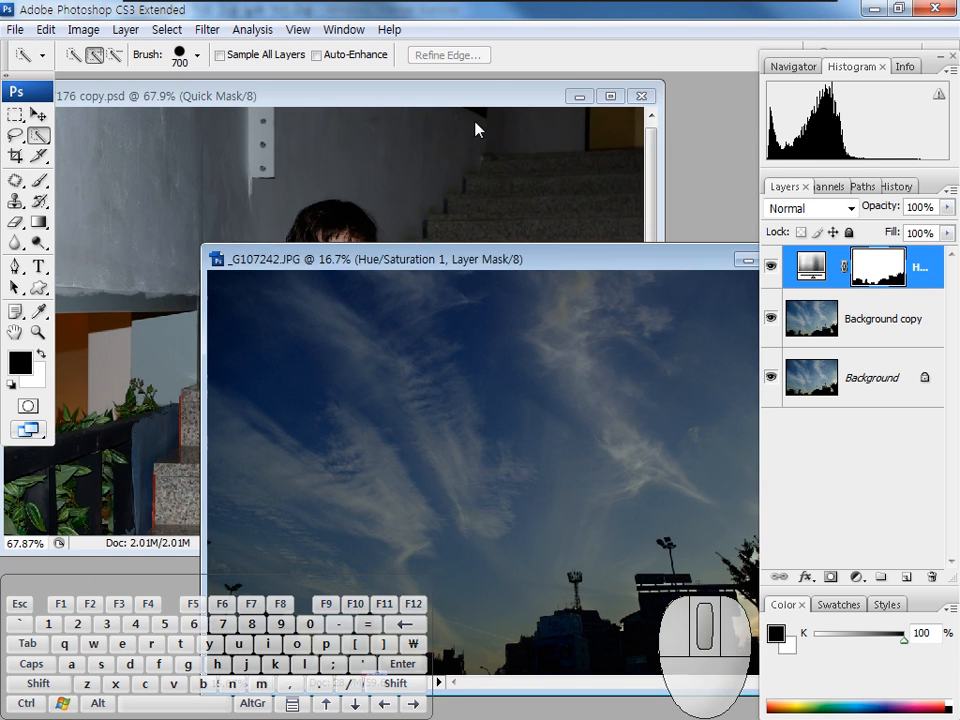
click(474, 96)
key(x)
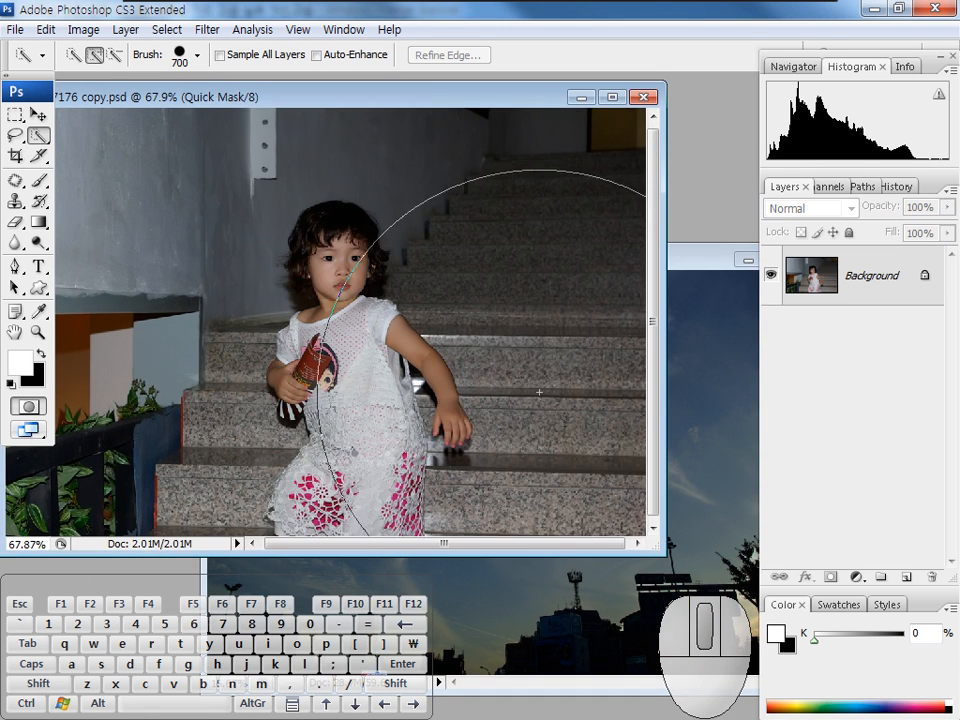
key(f)
drag(553, 396, 480, 330)
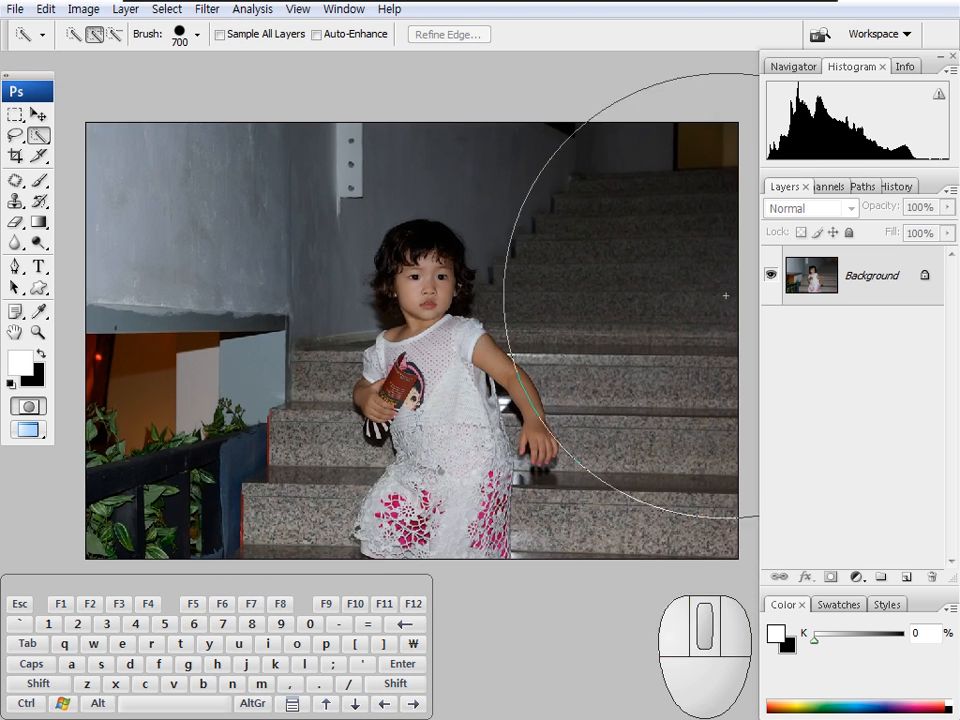
Step: Make the composite RGB channel active instead of the Quick Mask channel, and return to the layer list
click(868, 277)
click(829, 186)
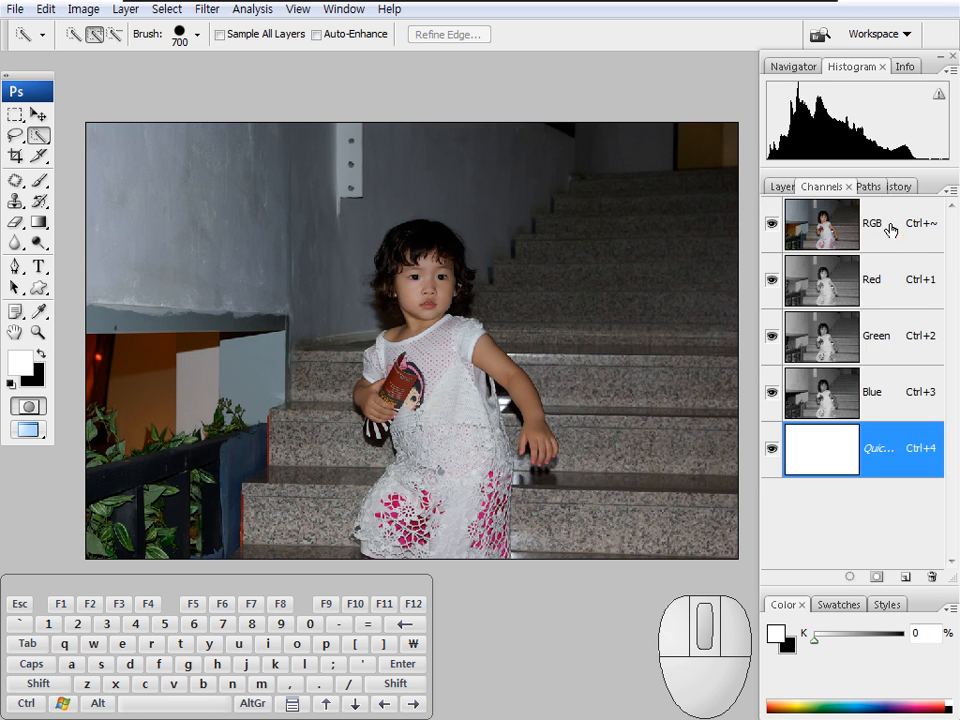
click(874, 228)
click(784, 186)
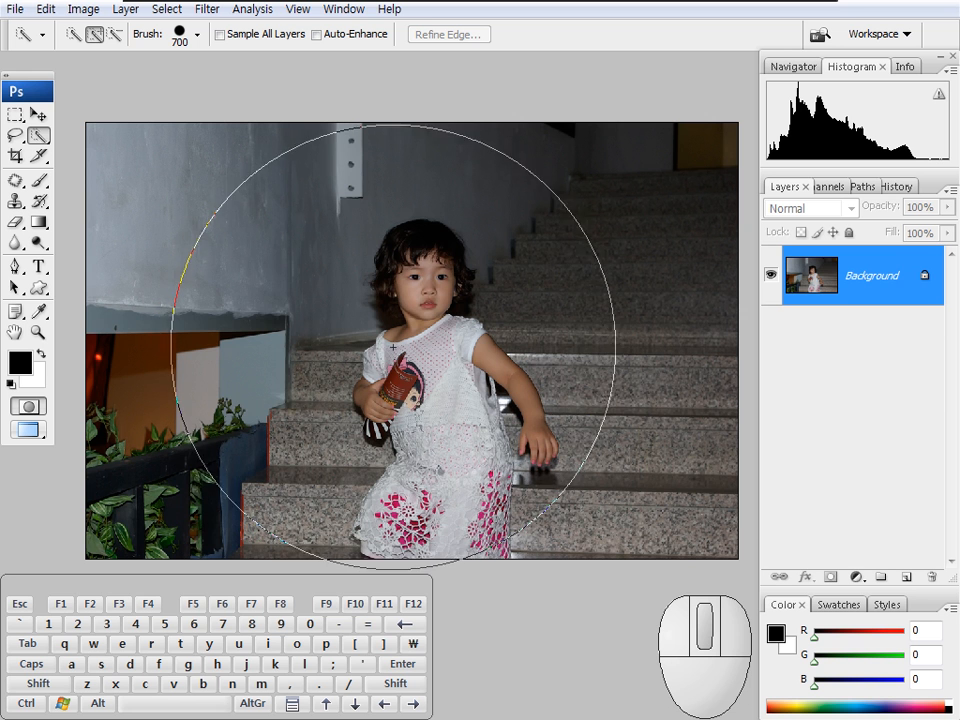
Step: Choose the Brush tool, reduce its size to 150, and undo a trial stroke over the girl's dress
key(bracketleft)
key(bracketleft)
key(bracketleft)
key(bracketleft)
key(bracketleft)
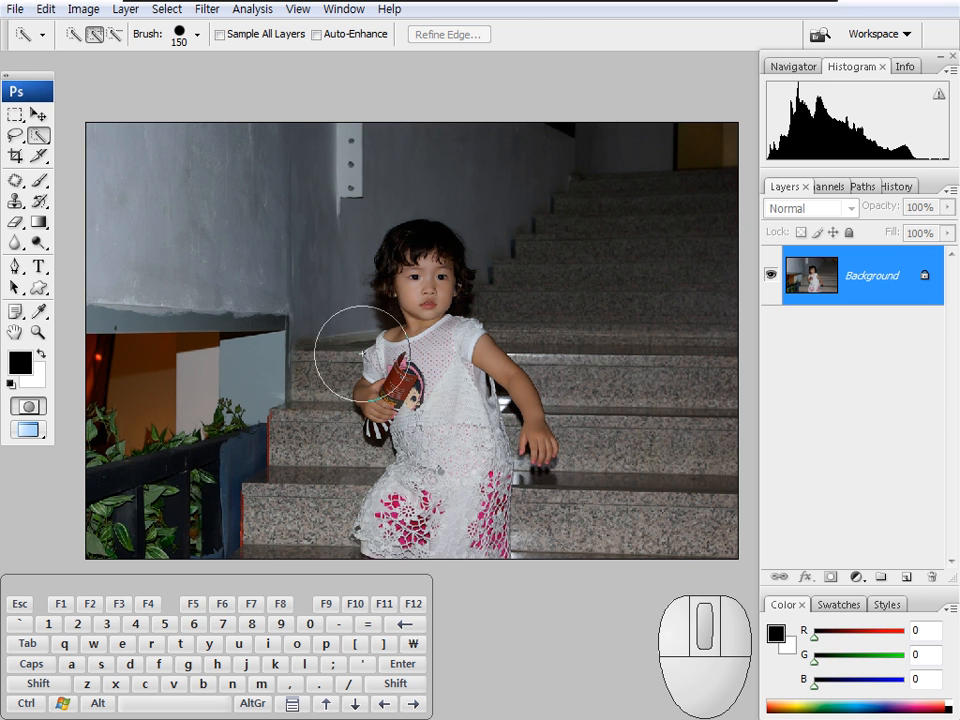
click(40, 181)
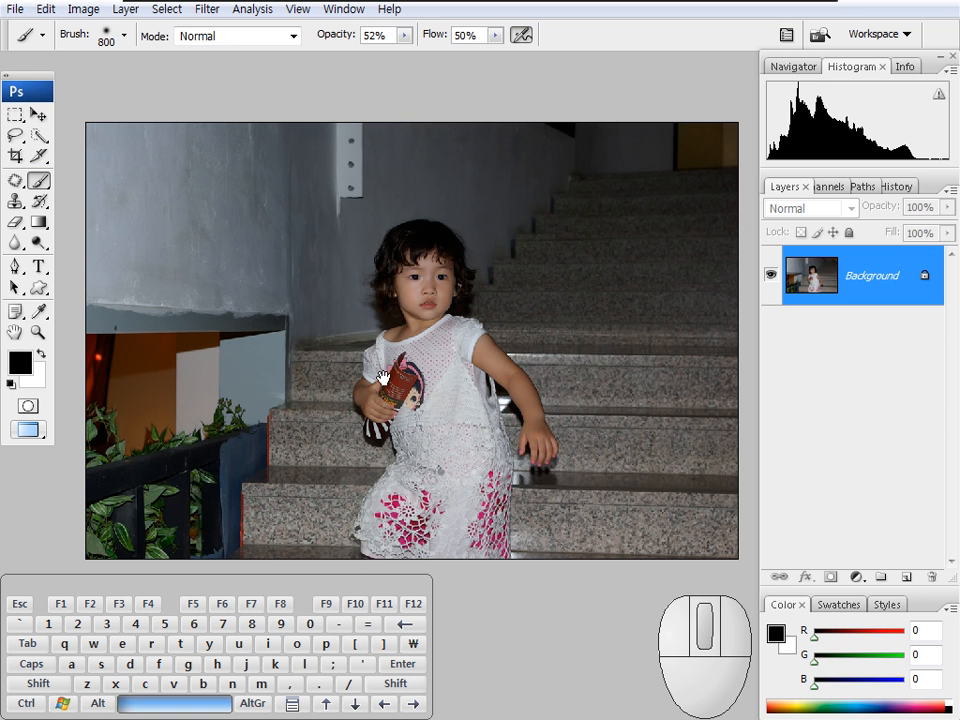
key(bracketleft)
key(bracketleft)
key(bracketleft)
key(bracketleft)
key(bracketleft)
key(bracketleft)
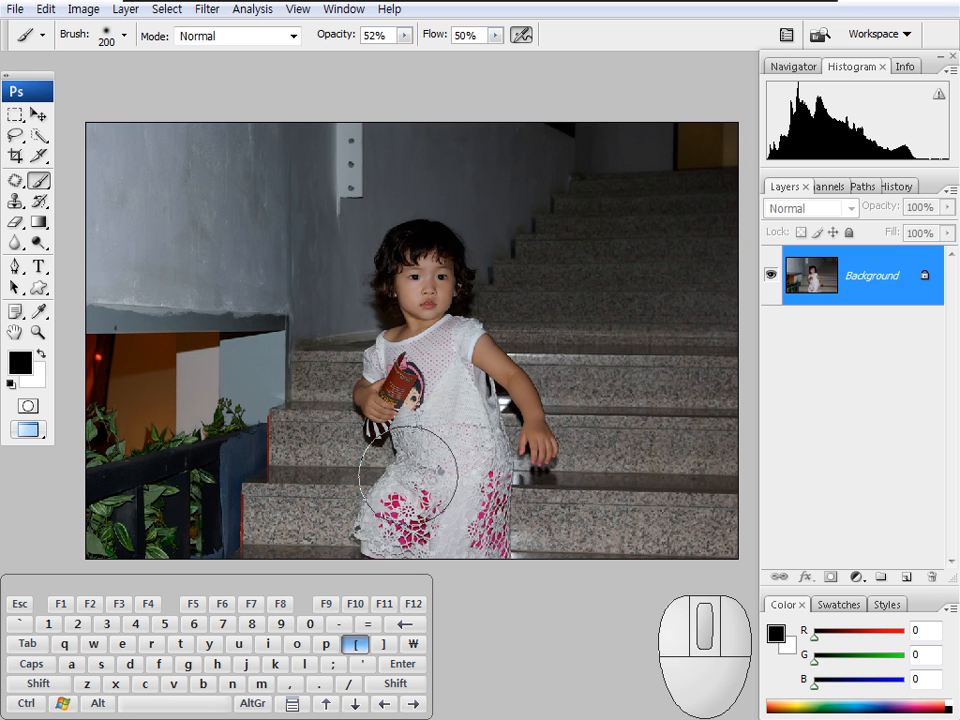
mouse_move(364, 539)
mouse_down()
mouse_move(386, 471)
mouse_move(420, 456)
mouse_up()
key(ctrl+alt+z)
Step: Duplicate the girl photo's Background layer under the default name
right_click(858, 280)
click(842, 316)
click(643, 212)
key(space)
drag(439, 413, 441, 403)
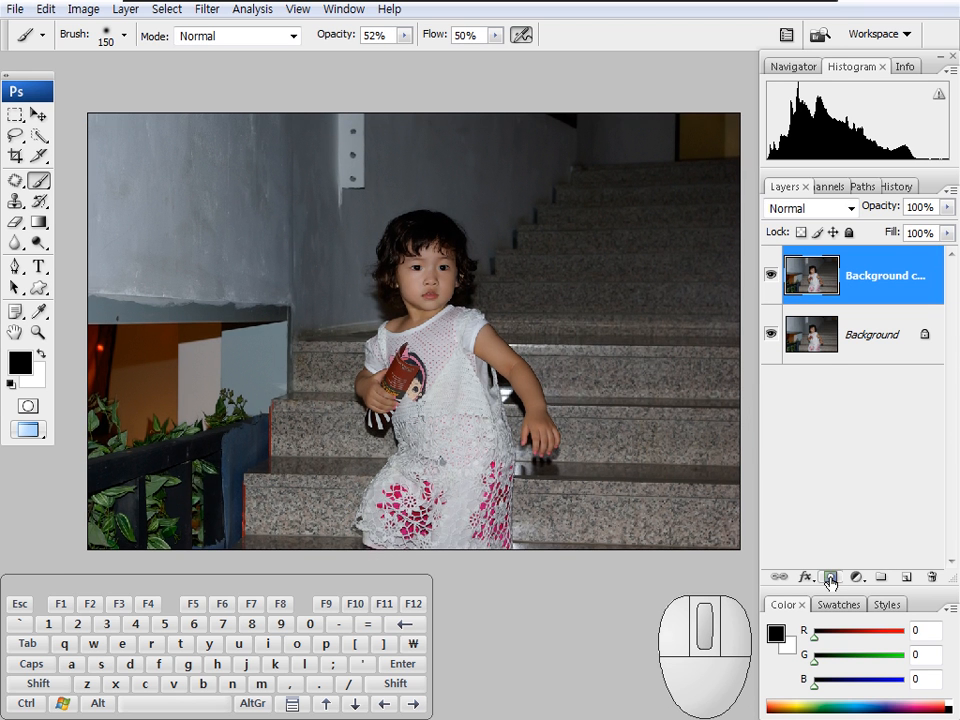
key(space)
drag(422, 486, 424, 471)
mouse_move(371, 512)
mouse_down()
mouse_move(412, 445)
mouse_move(422, 394)
mouse_move(402, 448)
mouse_move(392, 389)
mouse_up()
key(ctrl+z)
Step: Enter Quick Mask mode and set the brush to 100% opacity, 100% flow and a black foreground color
key(q)
key(space)
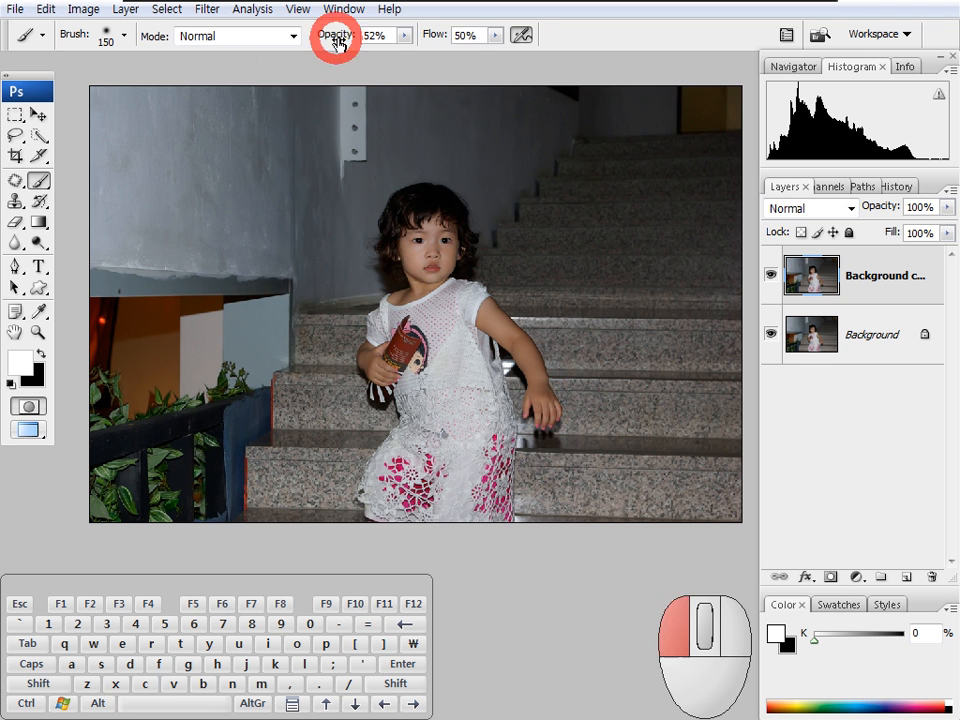
drag(430, 40, 538, 55)
click(42, 355)
Step: Paint over the girl and her immediate surroundings in the Quick Mask, and convert the painted area into a selection
key(space)
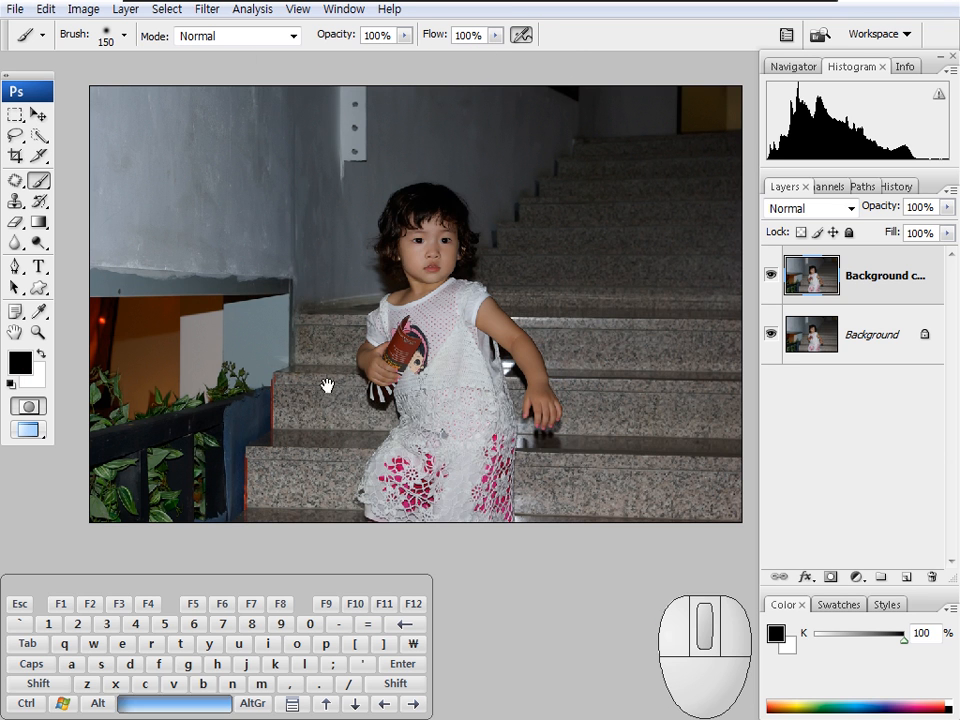
drag(420, 417, 416, 409)
mouse_move(352, 513)
mouse_down()
mouse_move(387, 380)
mouse_move(381, 206)
mouse_move(476, 289)
mouse_move(497, 401)
mouse_move(455, 505)
mouse_move(381, 450)
mouse_move(428, 311)
mouse_move(482, 381)
mouse_move(505, 448)
mouse_move(481, 440)
mouse_move(506, 467)
mouse_move(390, 322)
mouse_move(461, 291)
mouse_move(495, 407)
mouse_move(383, 316)
mouse_up()
key(q)
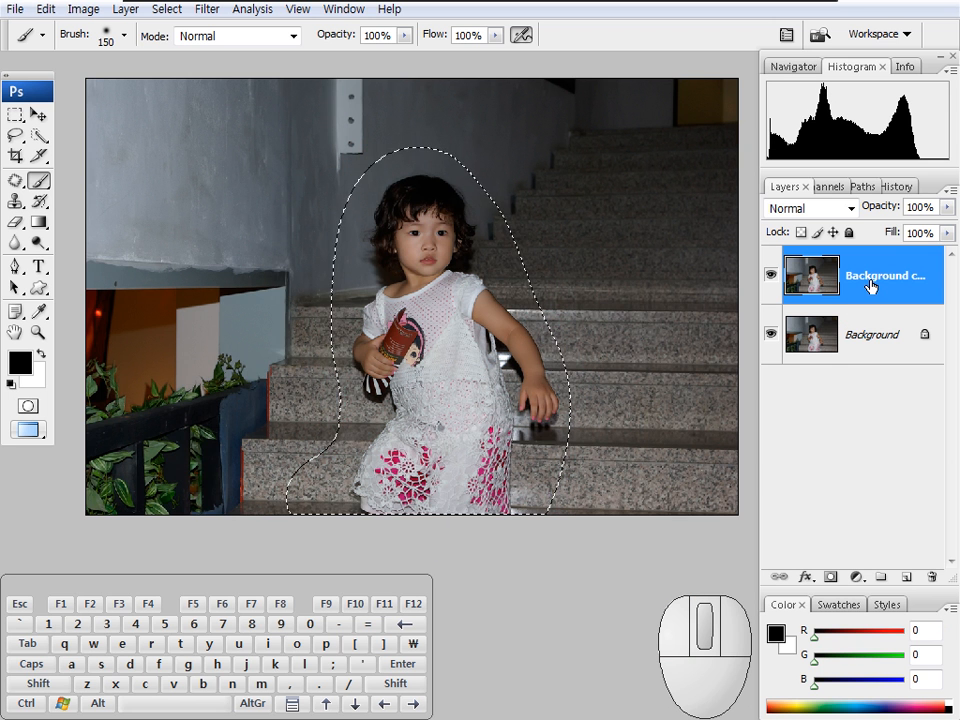
Step: Add a Levels adjustment layer above the Background copy, masked to the selection around the girl
click(856, 577)
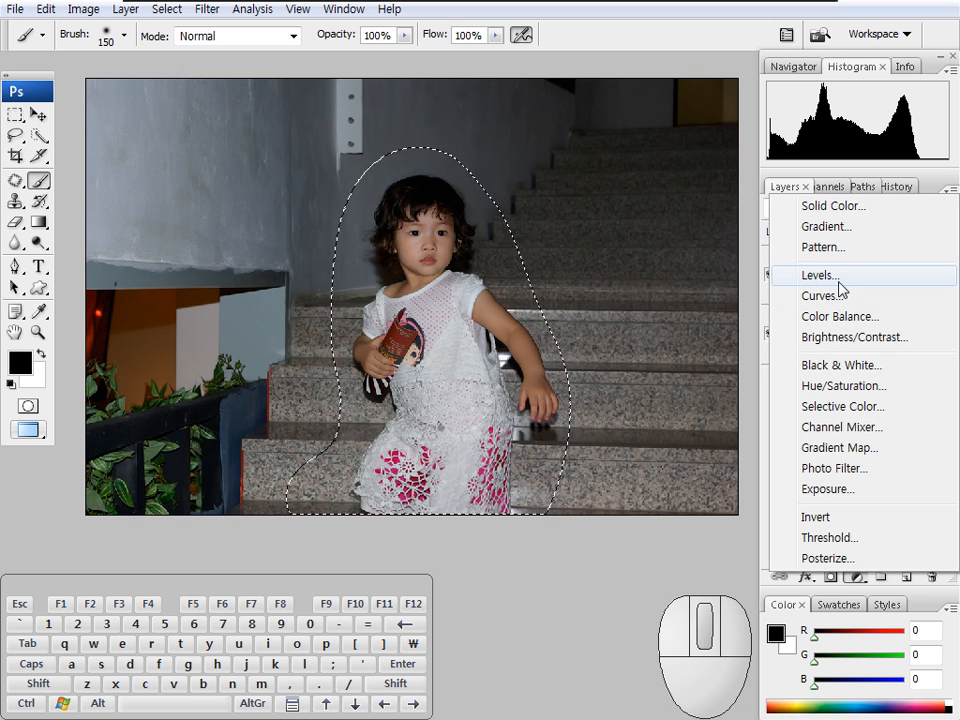
click(836, 278)
click(881, 362)
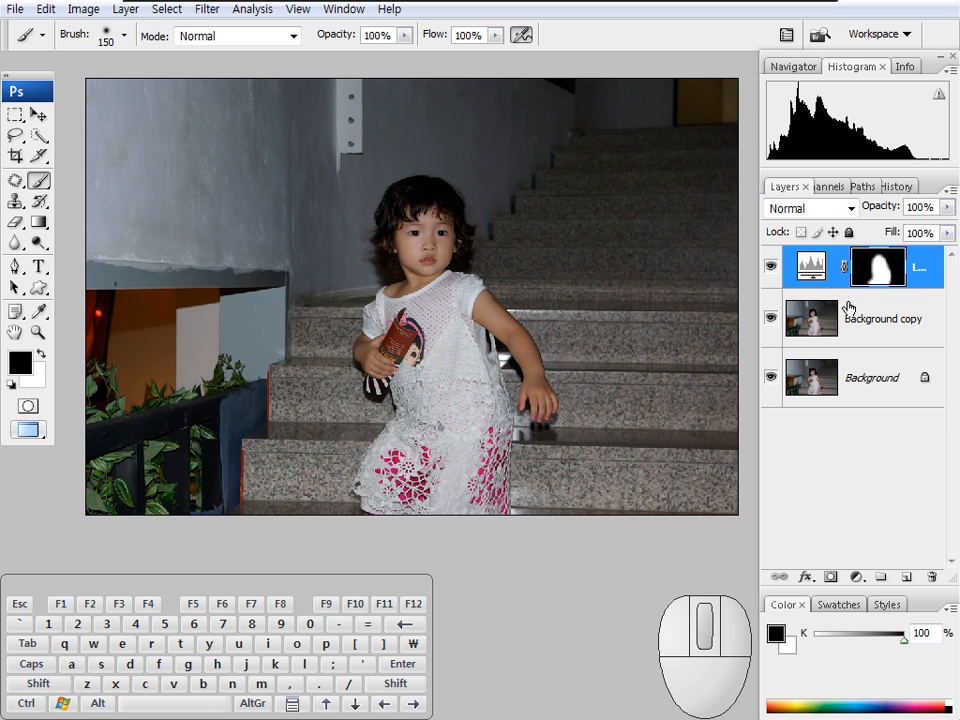
click(883, 265)
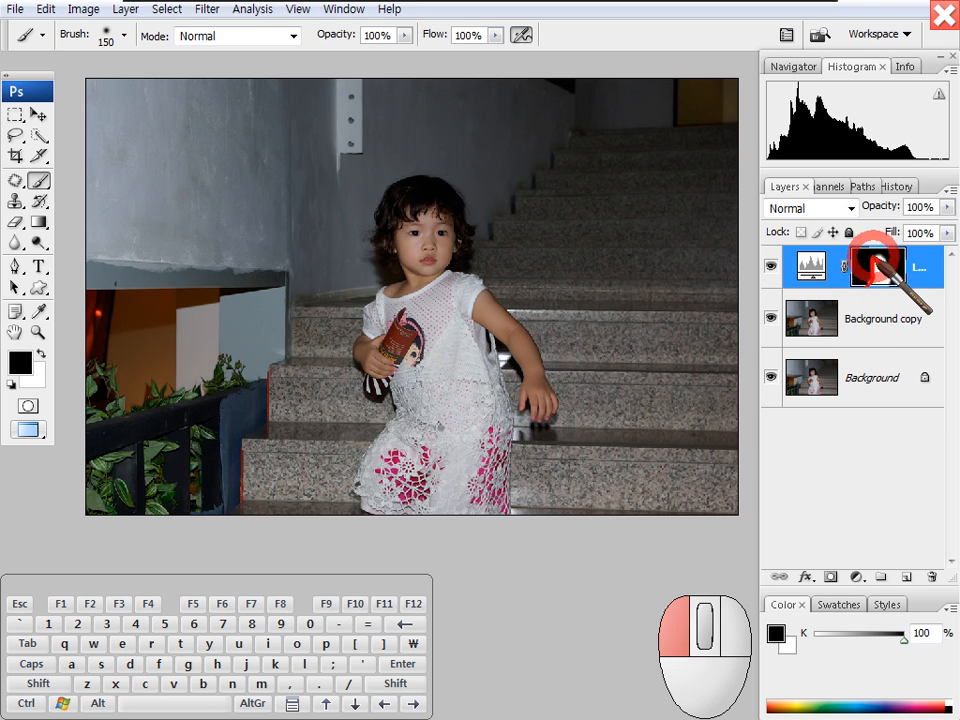
mouse_move(322, 508)
mouse_down()
mouse_move(350, 380)
mouse_move(430, 148)
mouse_move(539, 278)
mouse_move(543, 500)
mouse_up()
mouse_move(868, 282)
mouse_down()
mouse_move(884, 240)
mouse_move(897, 281)
mouse_up()
drag(803, 338, 808, 334)
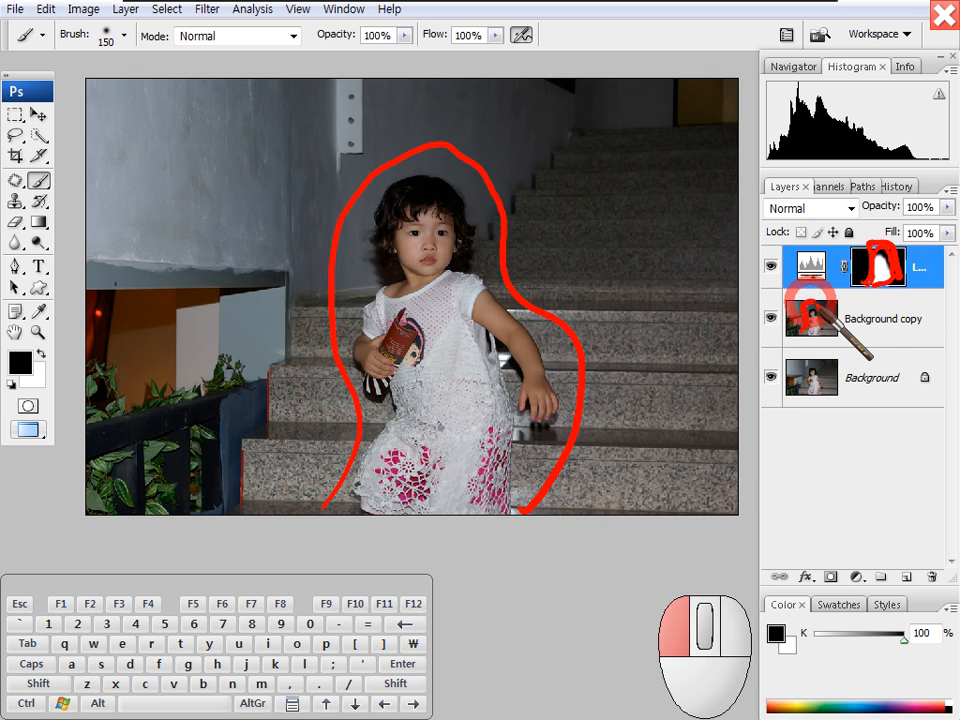
Step: Brighten the masked area around the girl by lowering the white input level of the Levels adjustment layer
drag(810, 270, 818, 272)
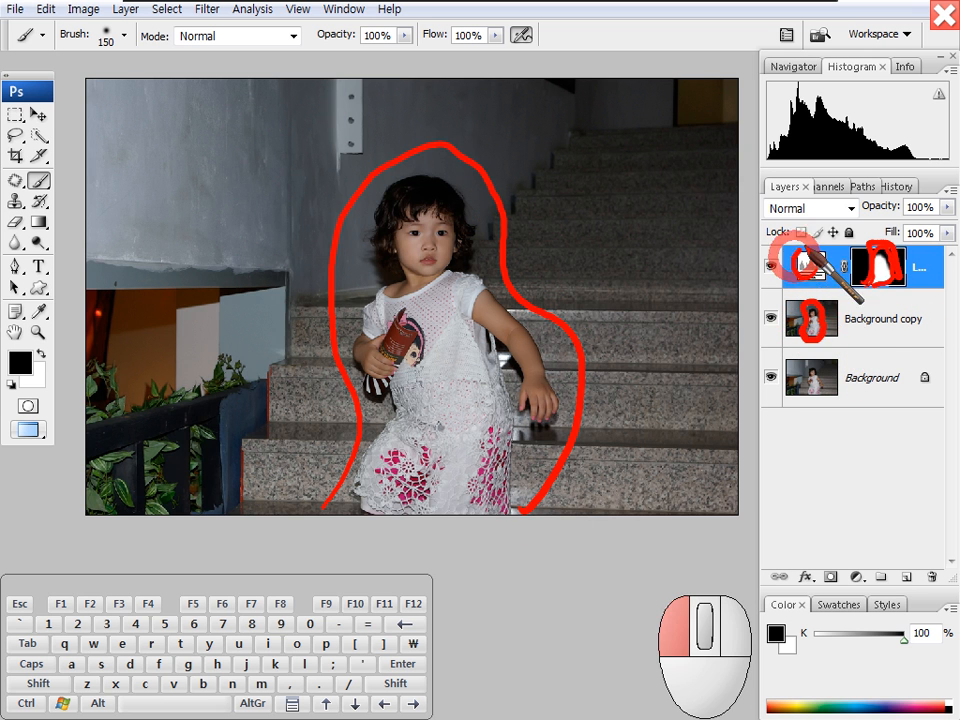
key(Escape)
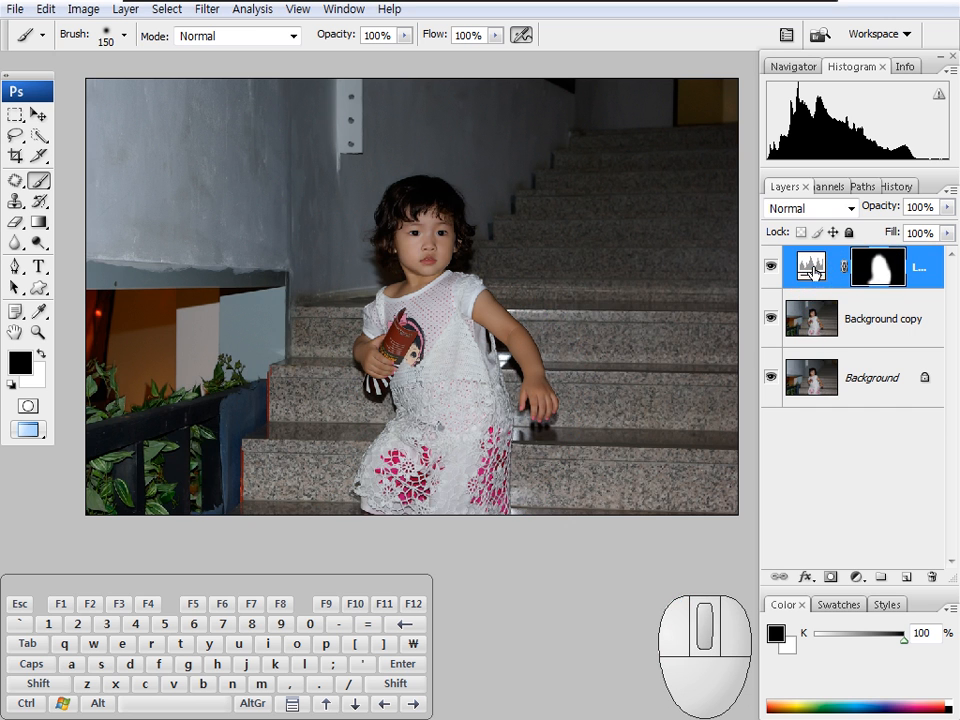
double_click(810, 266)
drag(844, 446, 788, 441)
click(908, 311)
Step: Invert the Levels layer mask to shift the brightening onto the surroundings, and invert it back to the girl
click(877, 272)
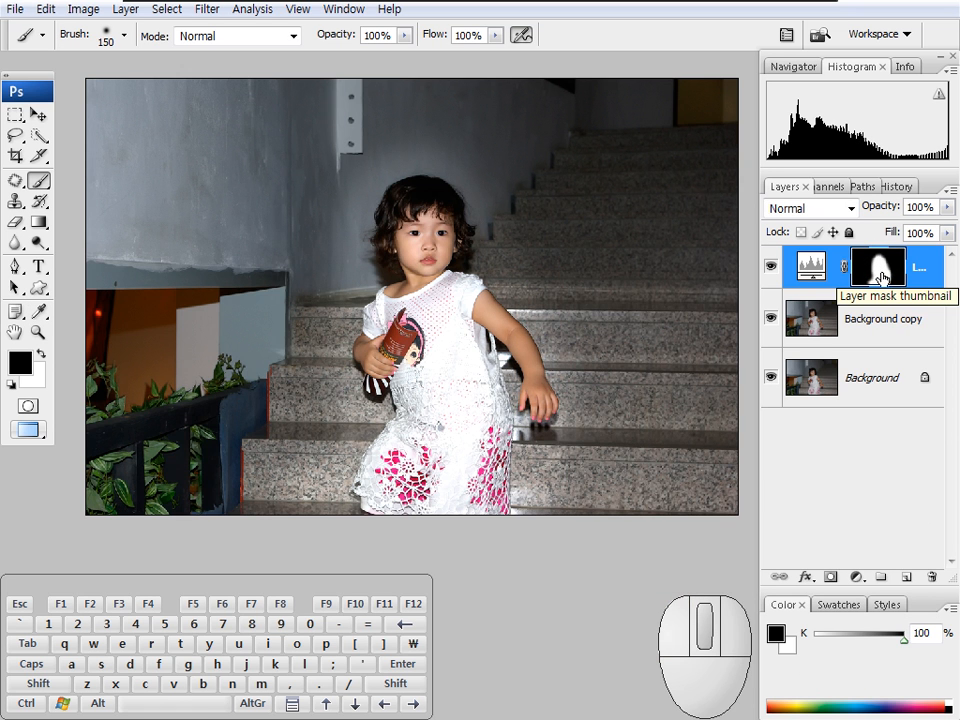
key(ctrl)
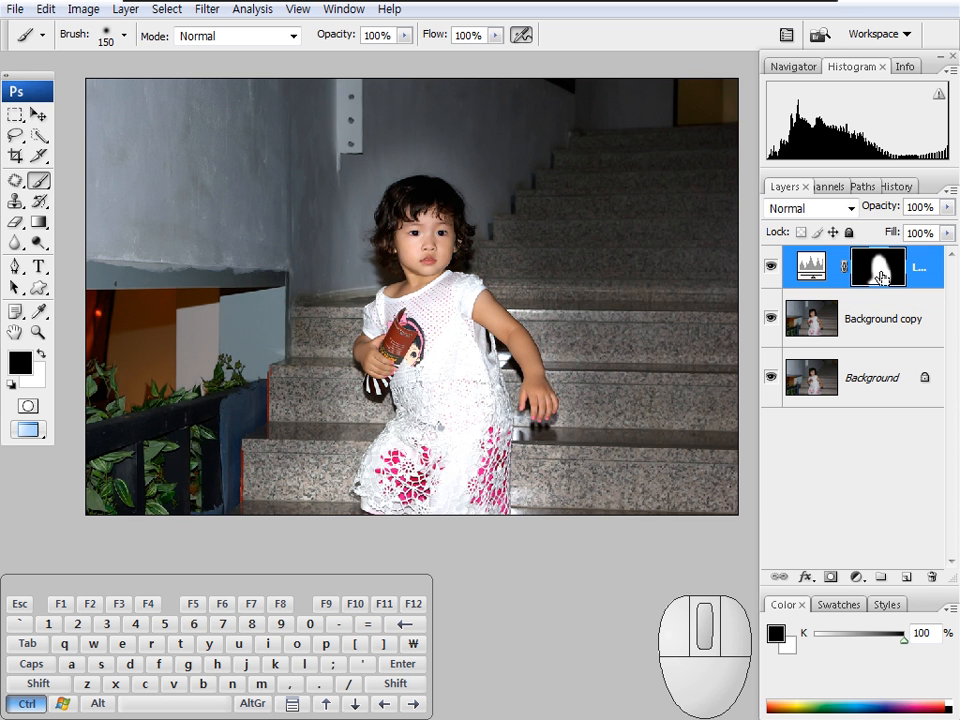
key(ctrl+i)
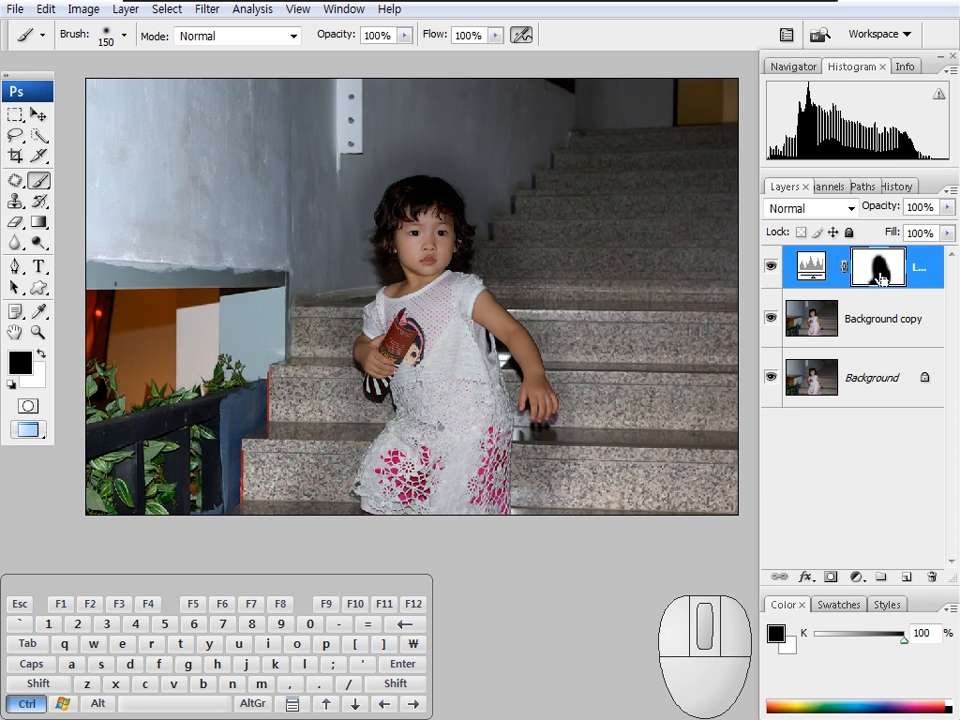
key(ctrl+i)
key(ctrl+i)
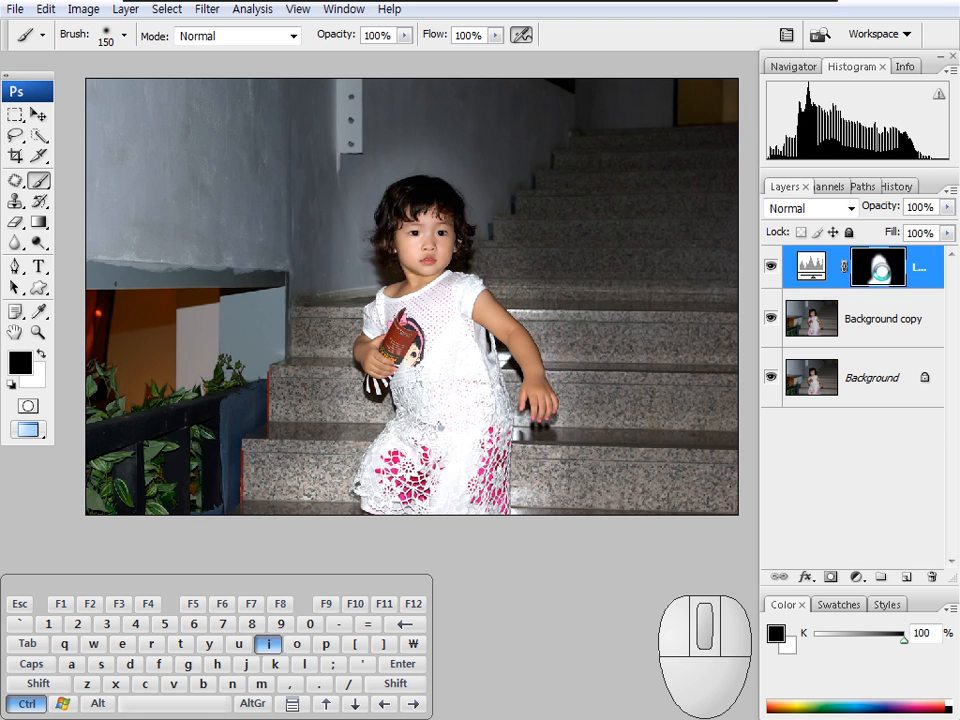
key(ctrl+i)
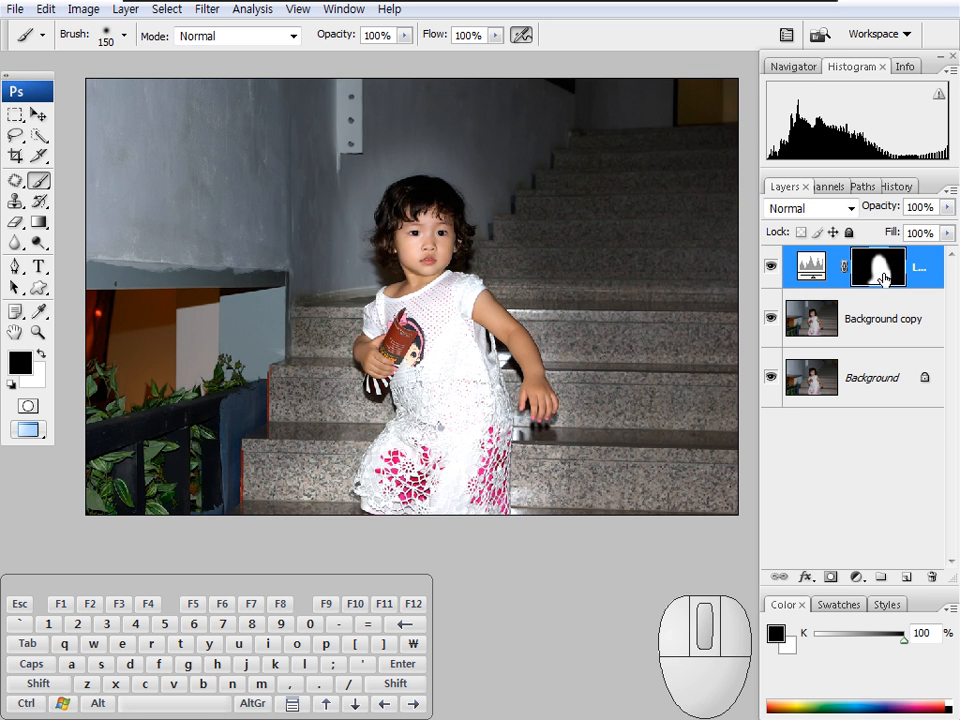
Step: View the Levels layer mask on its own, paint white over its black surroundings to extend the brightening, and return to the photo view
mouse_move(336, 330)
mouse_down()
mouse_move(343, 336)
mouse_move(345, 326)
mouse_up()
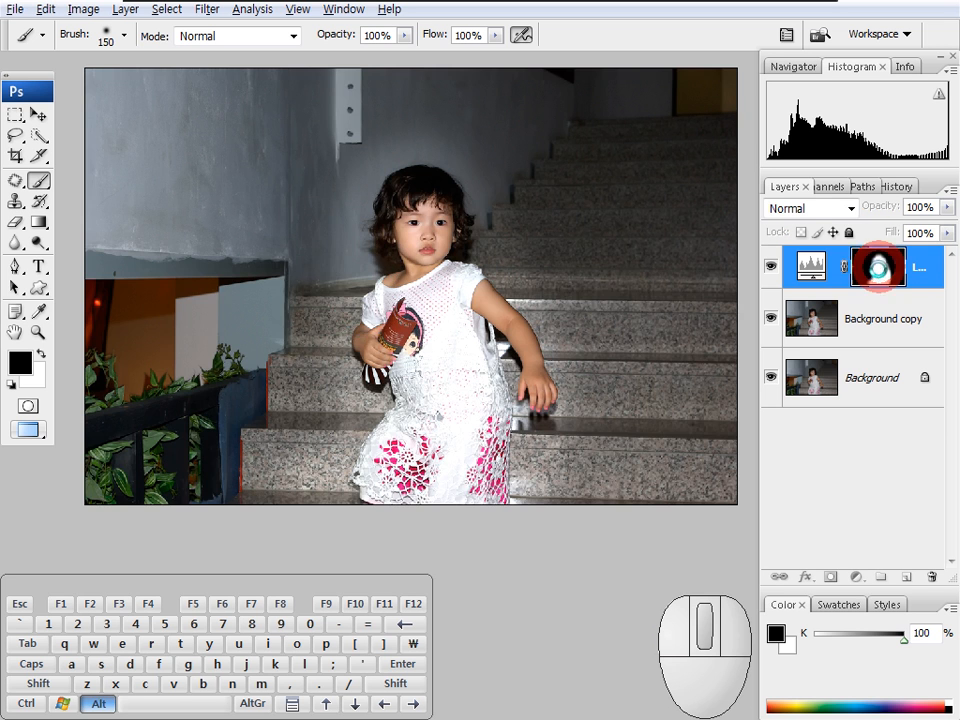
alt+click(877, 272)
key(x)
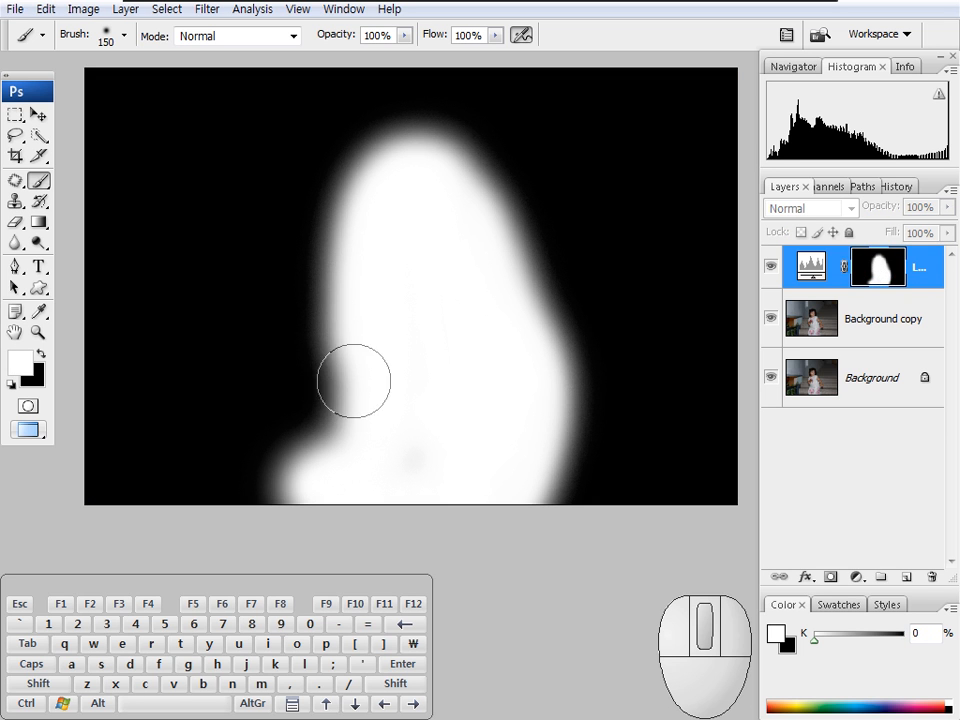
mouse_move(261, 508)
mouse_down()
mouse_move(394, 150)
mouse_move(600, 364)
mouse_move(510, 180)
mouse_move(570, 298)
mouse_move(302, 452)
mouse_move(371, 225)
mouse_move(290, 175)
mouse_up()
alt+click(886, 271)
mouse_move(467, 146)
mouse_down()
mouse_move(491, 150)
mouse_move(518, 107)
mouse_move(660, 126)
mouse_move(636, 92)
mouse_move(579, 90)
mouse_move(690, 146)
mouse_move(585, 91)
mouse_move(334, 94)
mouse_move(281, 334)
mouse_move(304, 120)
mouse_move(404, 160)
mouse_move(536, 315)
mouse_move(547, 403)
mouse_up()
key(space)
drag(566, 255, 559, 265)
mouse_move(570, 200)
mouse_down()
mouse_move(596, 161)
mouse_move(591, 295)
mouse_move(575, 266)
mouse_up()
key(space)
mouse_move(573, 263)
mouse_down()
mouse_move(600, 283)
mouse_move(585, 270)
mouse_move(565, 275)
mouse_move(568, 318)
mouse_up()
key(space)
key(space)
key(space)
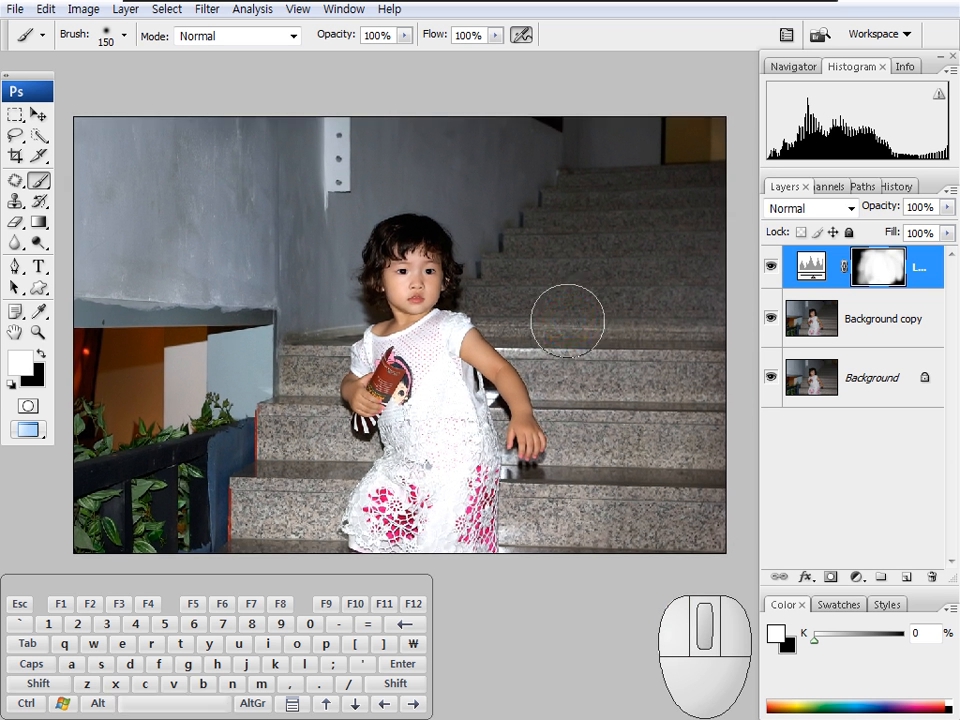
Step: Leave full-screen mode and bring the sky photo _G107242.JPG forward to examine its Hue/Saturation layer mask
key(f)
mouse_move(537, 99)
mouse_down()
mouse_move(549, 118)
mouse_move(607, 111)
mouse_move(604, 101)
mouse_move(586, 101)
mouse_up()
click(717, 269)
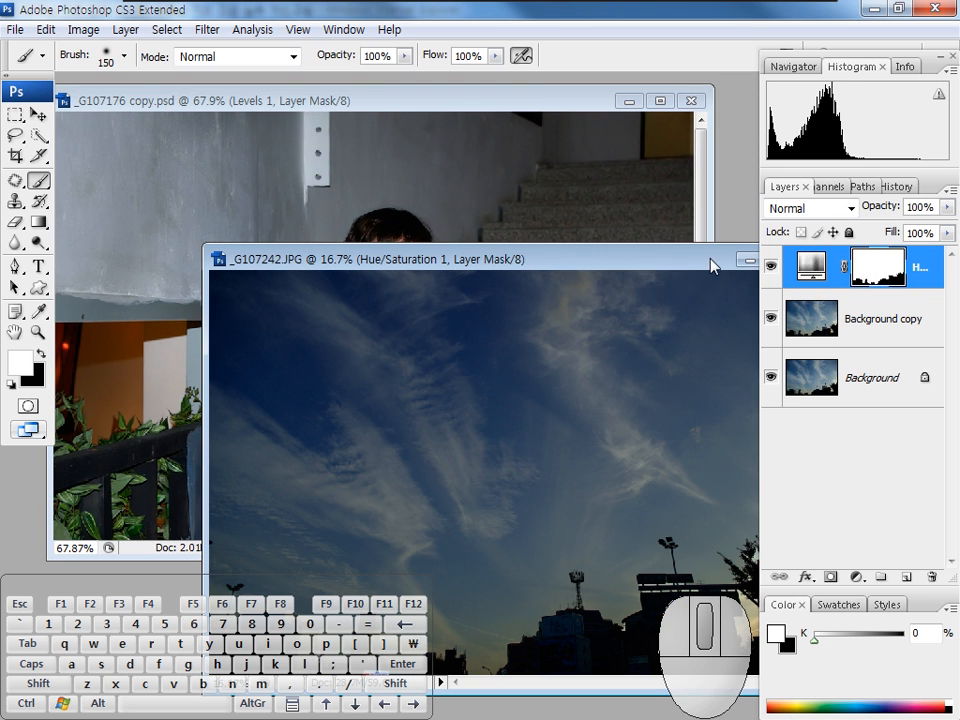
drag(673, 262, 583, 173)
click(873, 272)
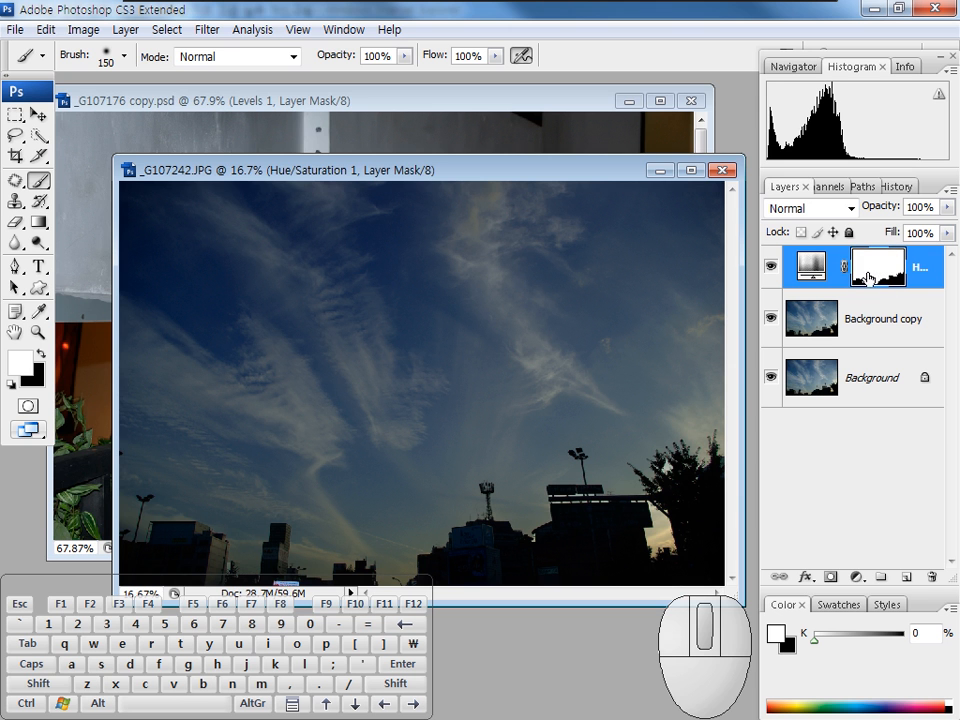
Step: Return to the girl photo and look over the available adjustment layer types without adding one
drag(583, 169, 622, 228)
drag(568, 103, 574, 115)
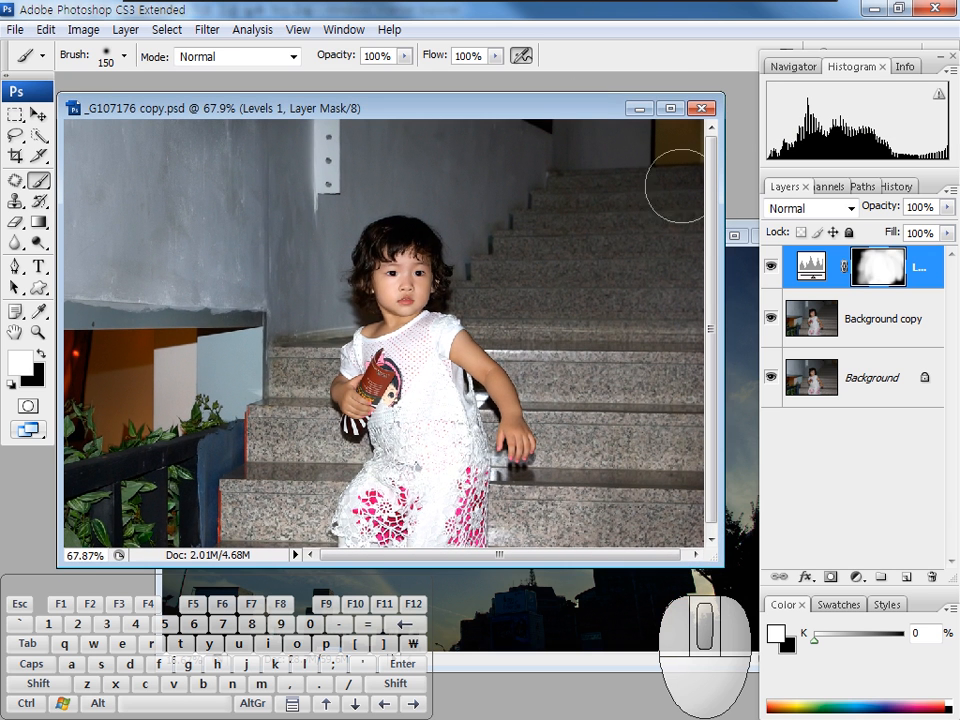
click(854, 578)
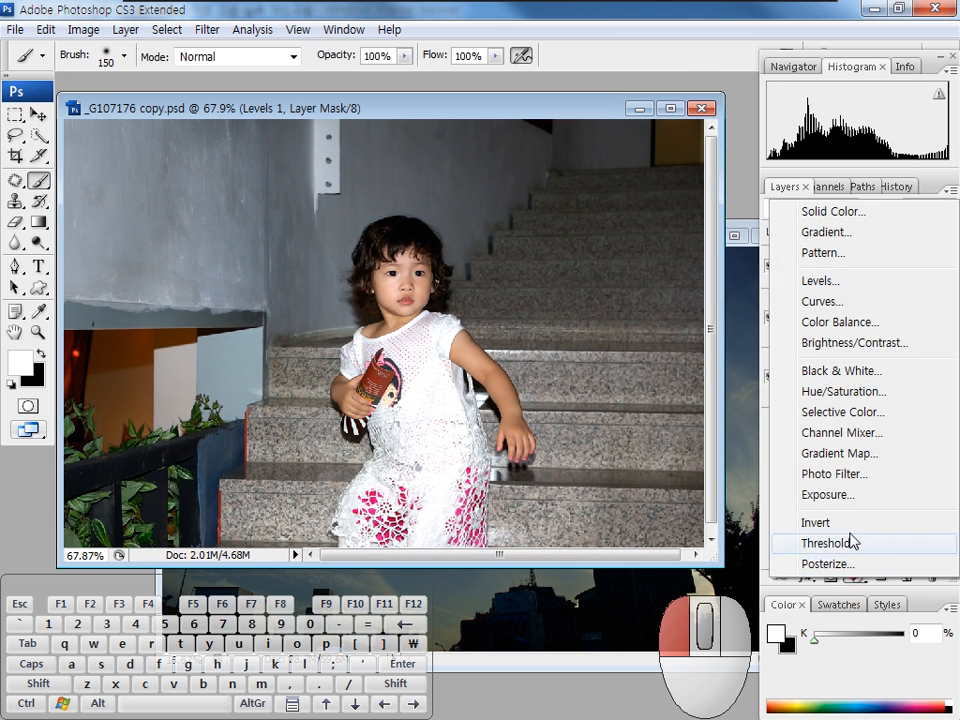
click(632, 310)
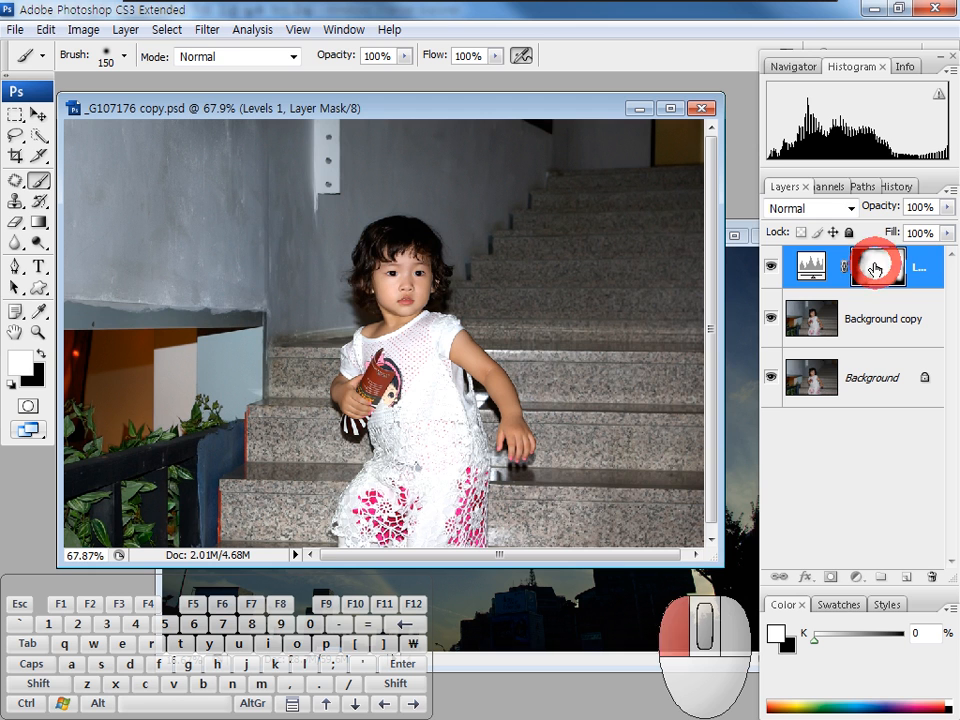